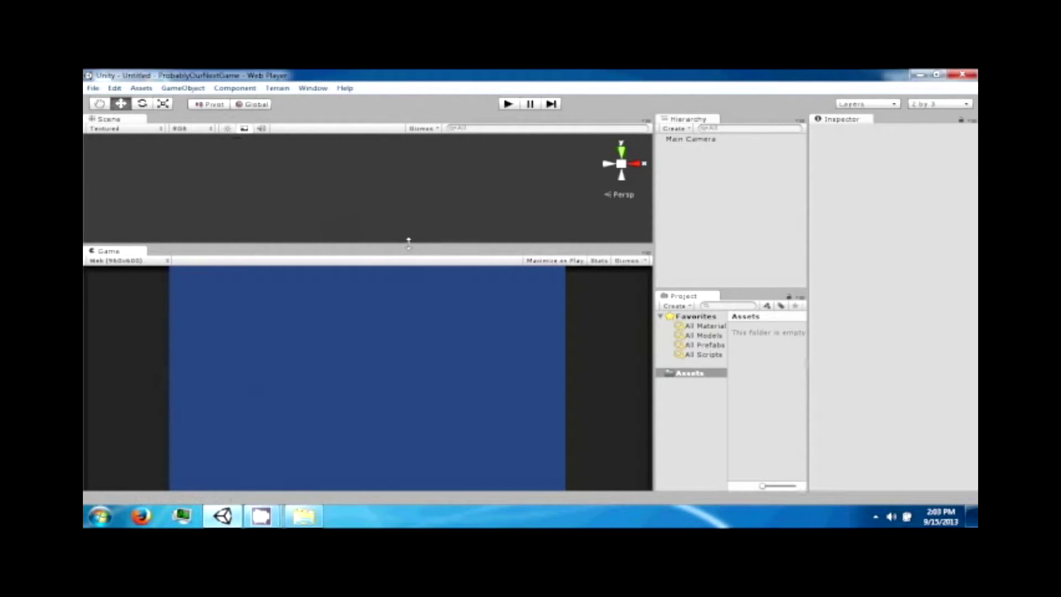
# Select the Main Camera and switch its projection to Orthographic
pyautogui.click(748, 142)
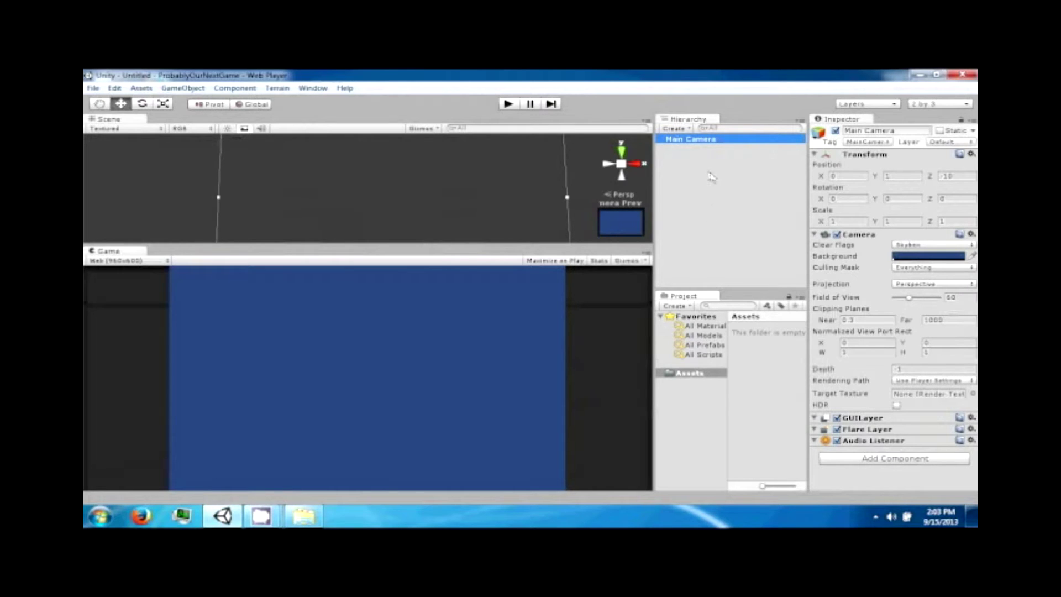
pyautogui.keyDown('alt'); pyautogui.moveTo(497, 191); pyautogui.dragTo(332, 235); pyautogui.keyUp('alt')
pyautogui.click(711, 140)
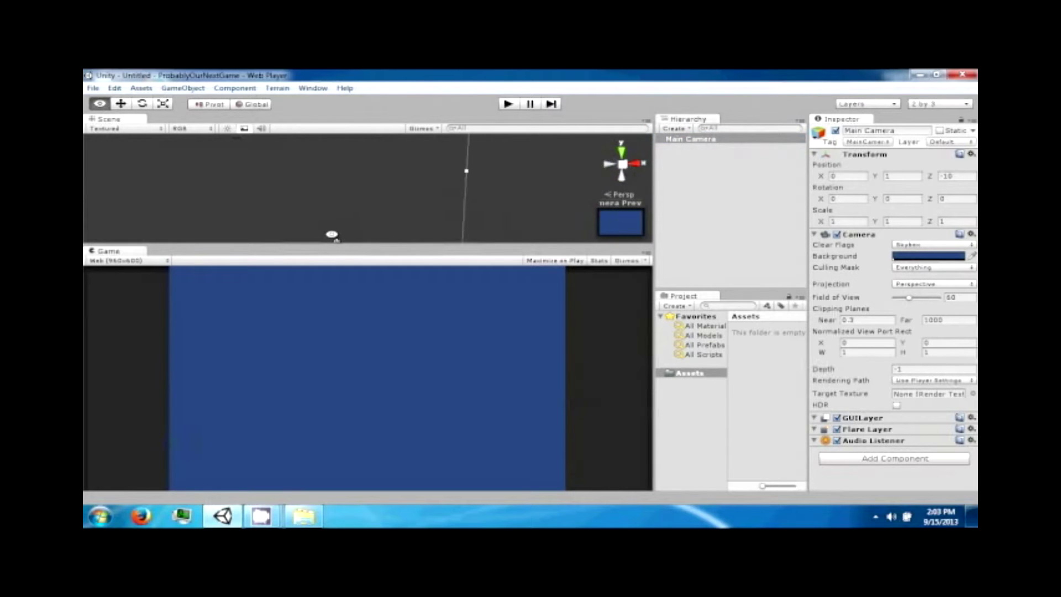
pyautogui.press('w')
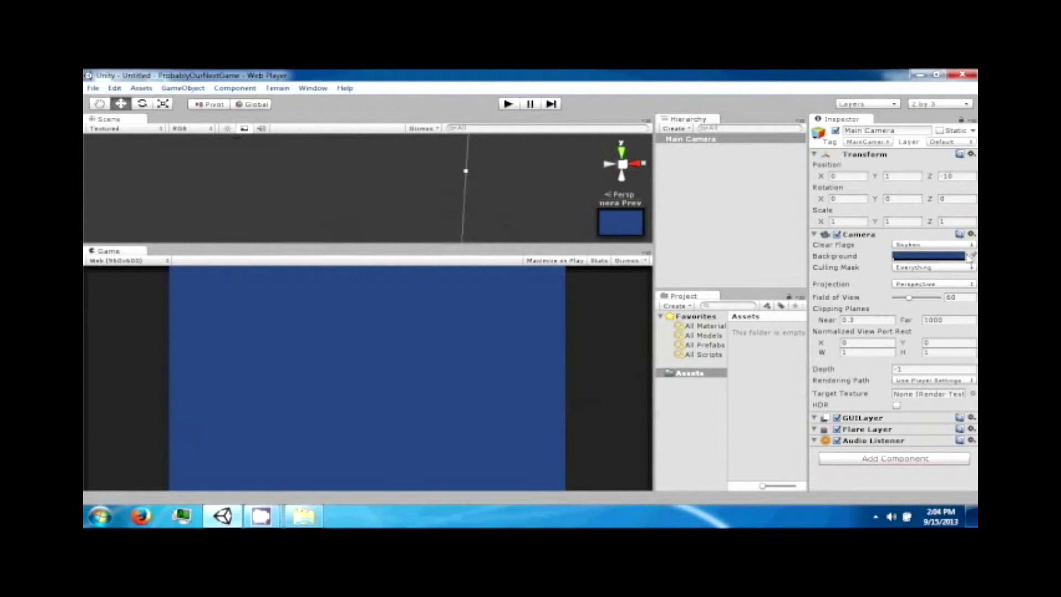
pyautogui.click(946, 285)
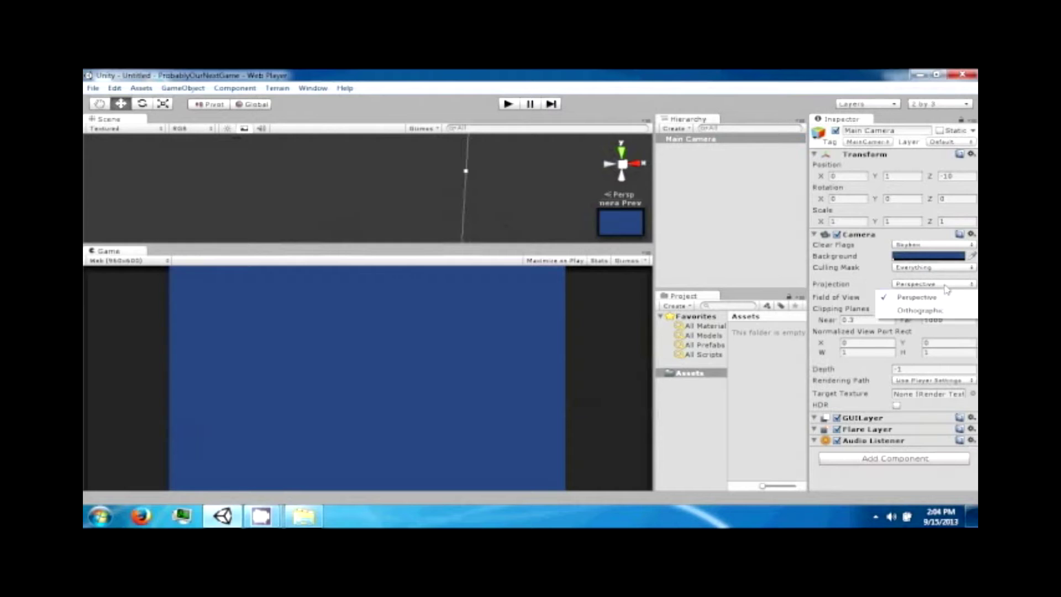
pyautogui.click(918, 314)
# Set the camera's Size to 10 and far clipping plane to 10
pyautogui.keyDown('alt'); pyautogui.moveTo(414, 200); pyautogui.dragTo(497, 181); pyautogui.keyUp('alt')
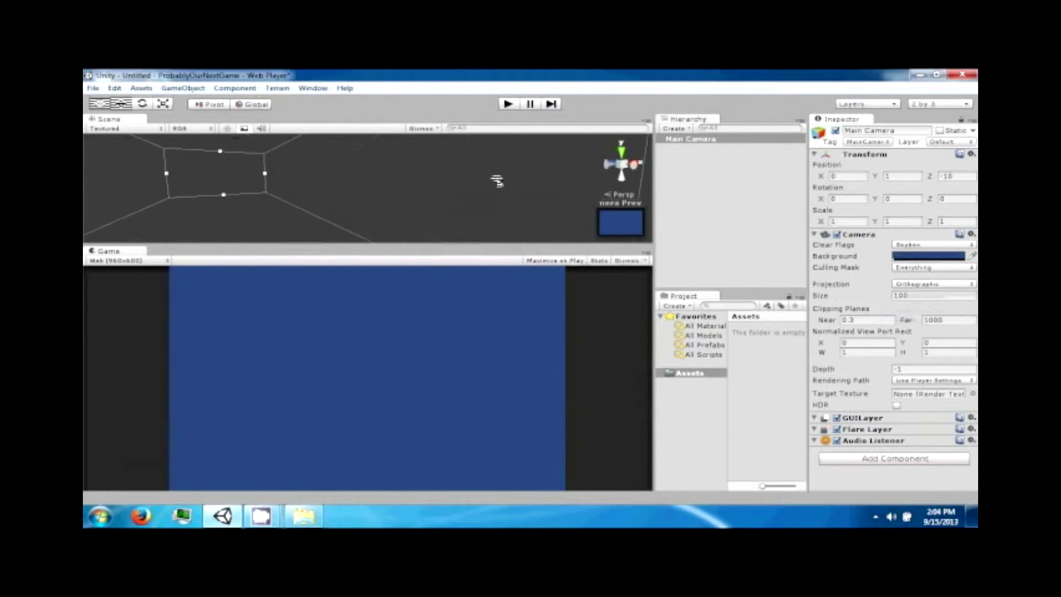
pyautogui.click(946, 320)
pyautogui.write('10')
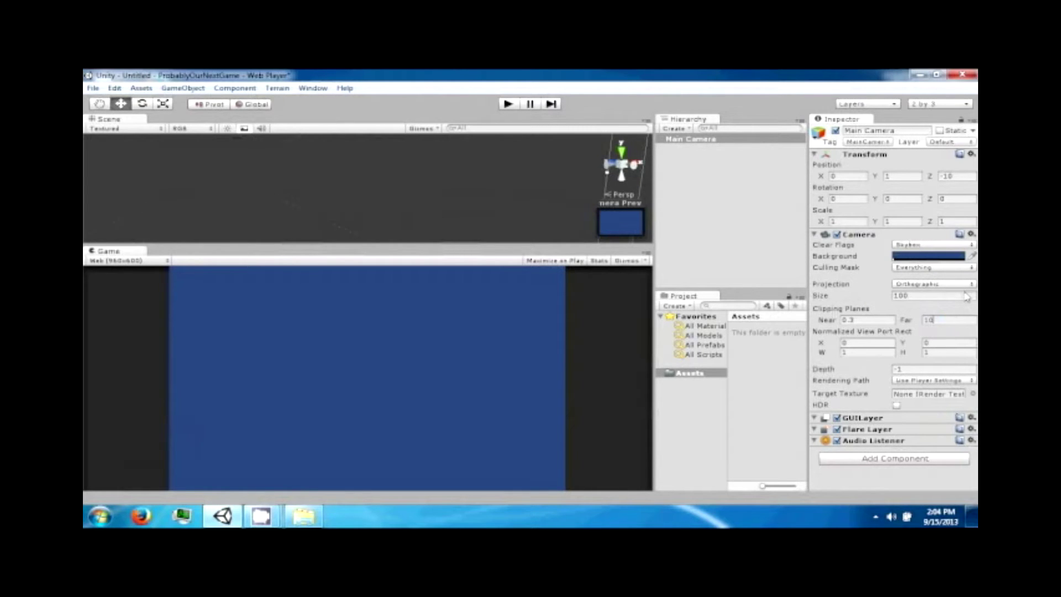
pyautogui.write('10')
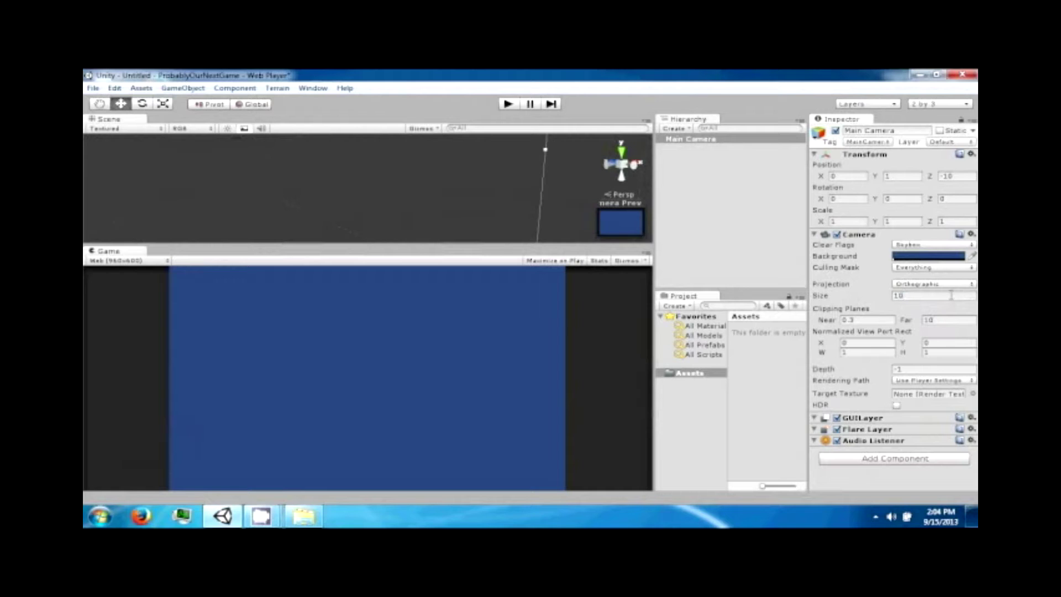
pyautogui.doubleClick(685, 140)
pyautogui.keyDown('alt'); pyautogui.moveTo(491, 199); pyautogui.dragTo(237, 234); pyautogui.keyUp('alt')
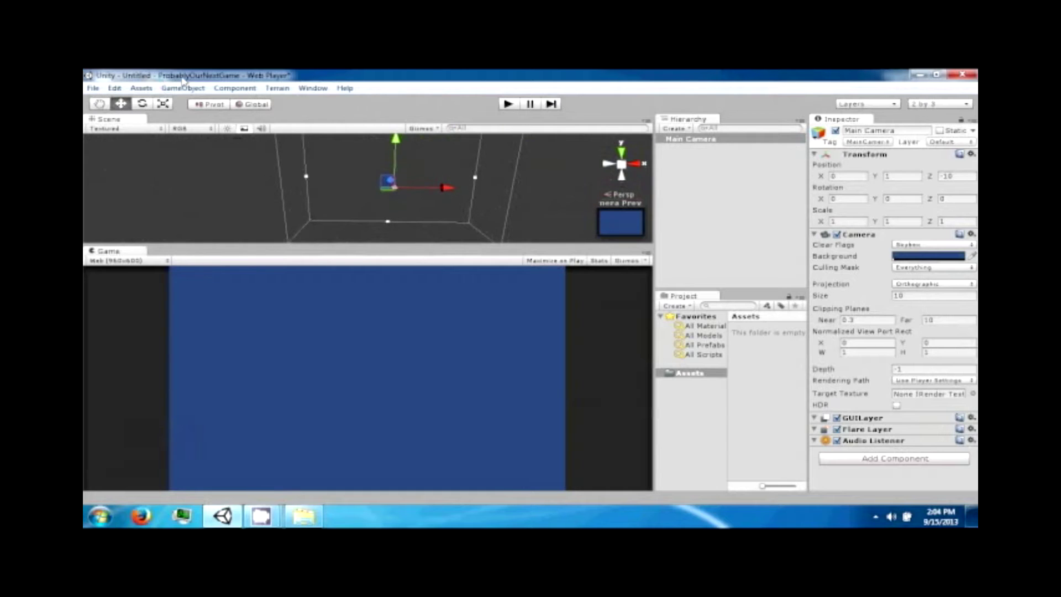
# Create a new cube from the GameObject menu
pyautogui.click(689, 180)
pyautogui.click(178, 90)
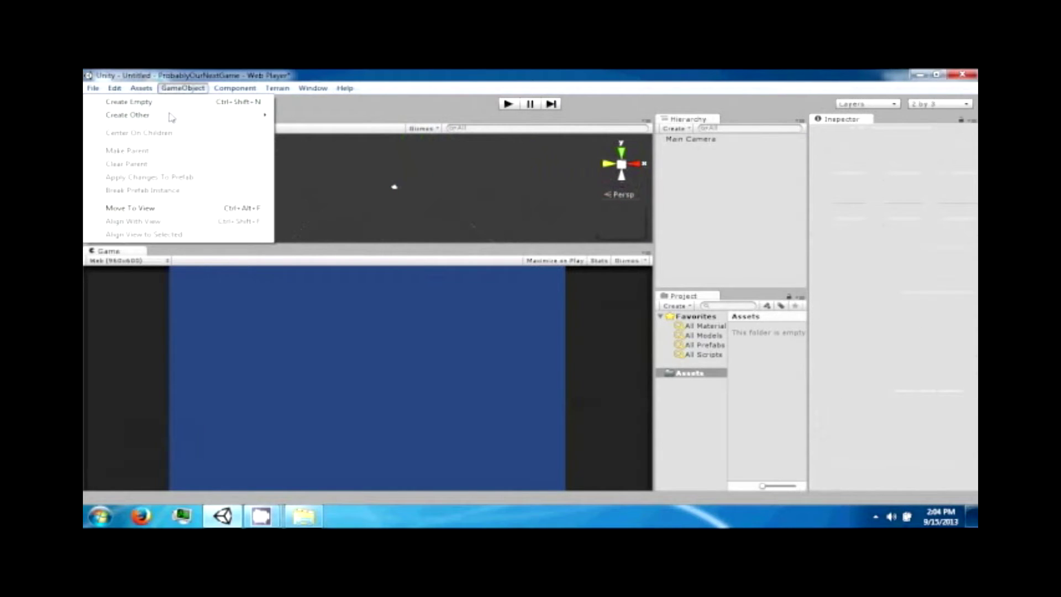
pyautogui.moveTo(171, 117)
pyautogui.click(303, 242)
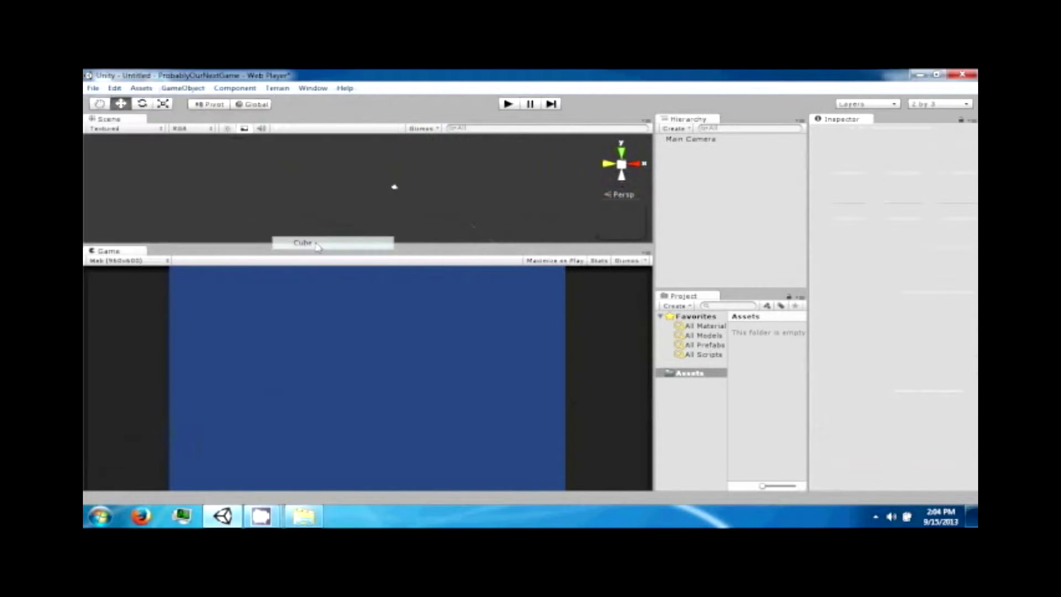
# Set the cube's position to 0, 0, 0
pyautogui.click(859, 177)
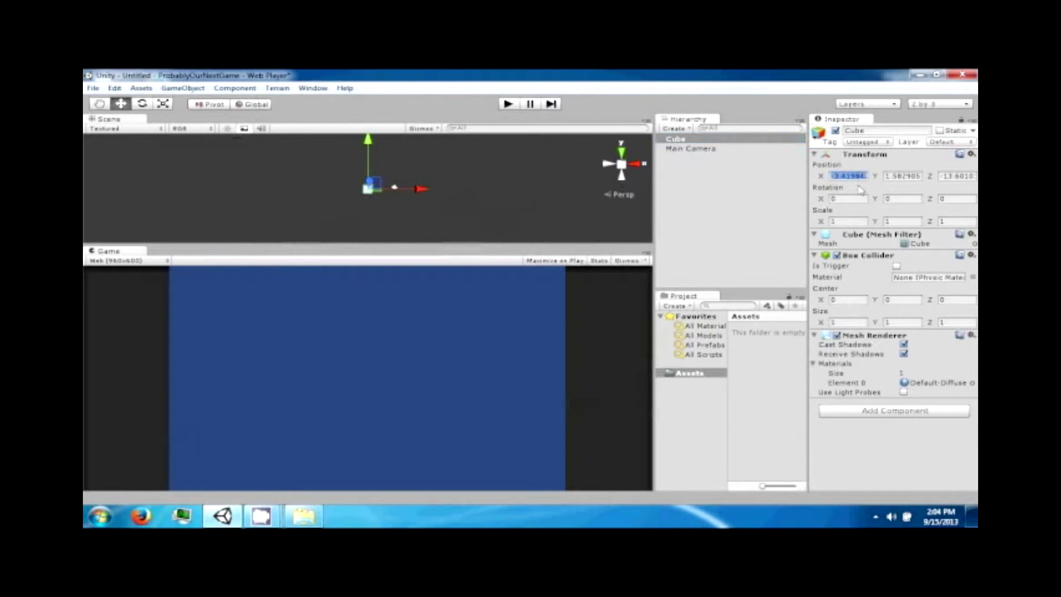
pyautogui.write('0')
pyautogui.press('Tab')
pyautogui.write('0')
pyautogui.press('Tab')
pyautogui.write('0')
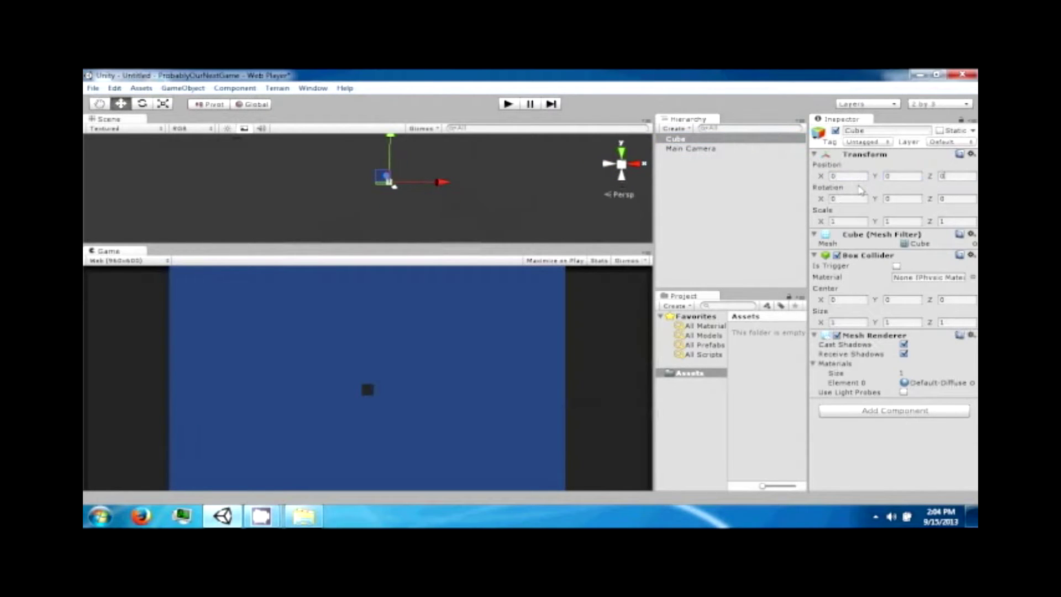
# Check the camera and cube in the scene view, then select the cube again
pyautogui.click(702, 161)
pyautogui.click(694, 148)
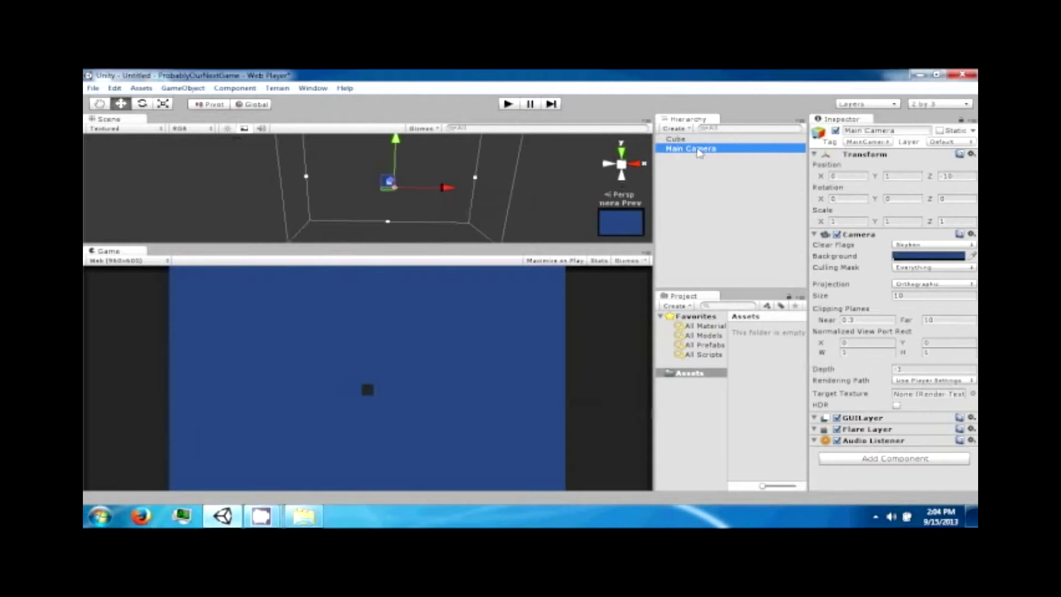
pyautogui.keyDown('alt'); pyautogui.moveTo(412, 176); pyautogui.dragTo(387, 206); pyautogui.keyUp('alt')
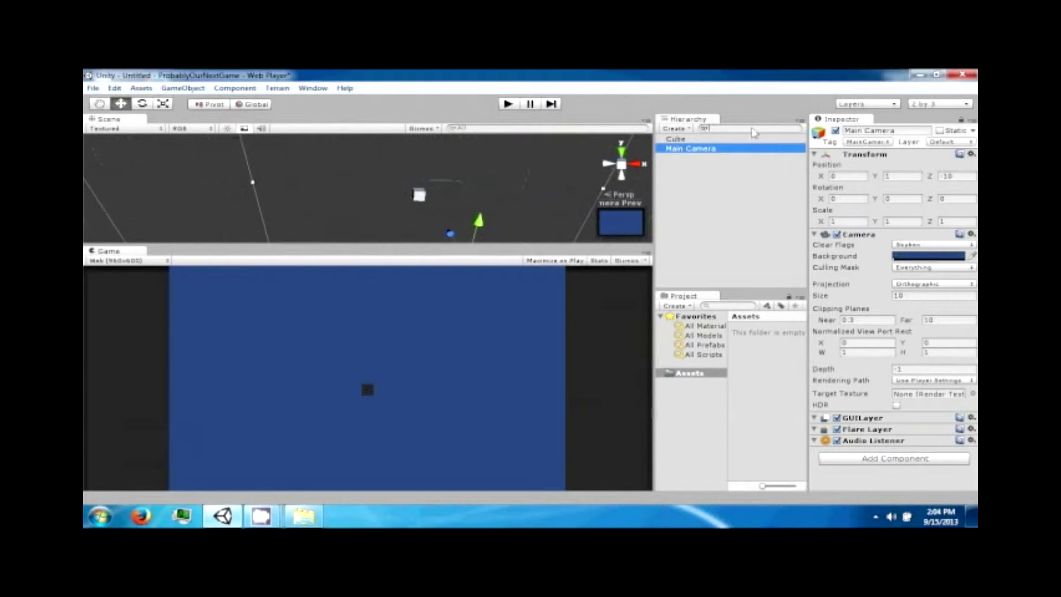
pyautogui.click(749, 139)
# Frame the cube and set its X scale to 35
pyautogui.press('f')
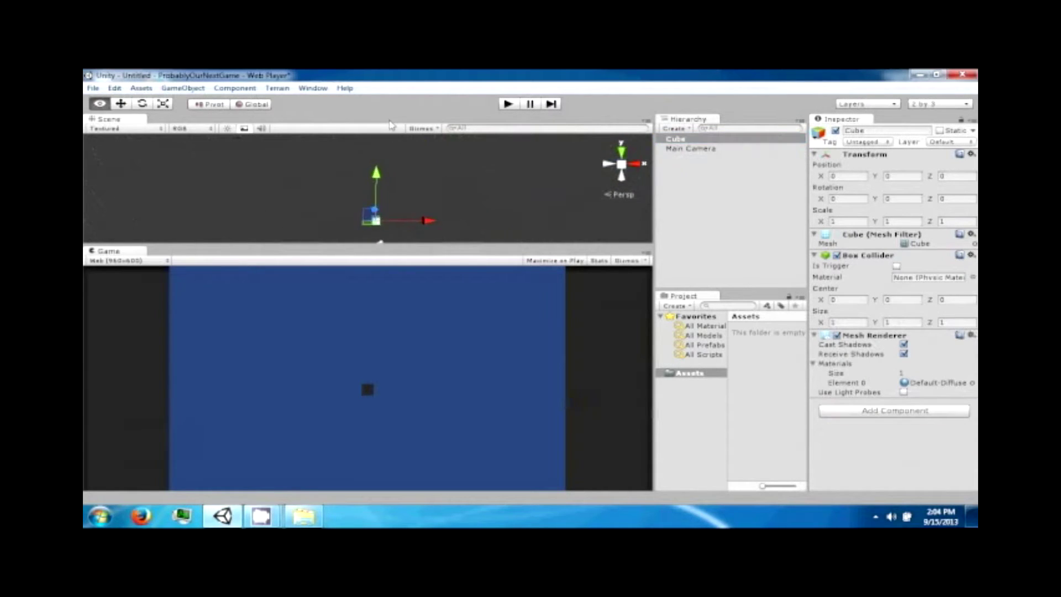
pyautogui.keyDown('alt'); pyautogui.moveTo(390, 126); pyautogui.dragTo(396, 171); pyautogui.keyUp('alt')
pyautogui.write('10')
pyautogui.press('BackSpace')
pyautogui.press('BackSpace')
pyautogui.write('20')
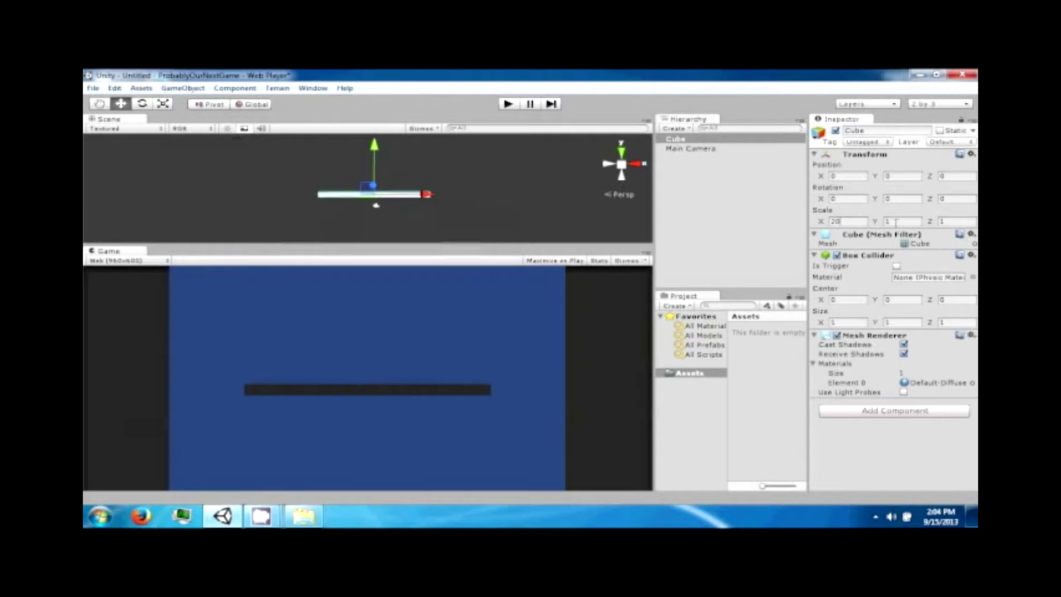
pyautogui.press('BackSpace')
pyautogui.press('BackSpace')
pyautogui.write('30')
pyautogui.press('BackSpace')
pyautogui.press('BackSpace')
pyautogui.write('3')
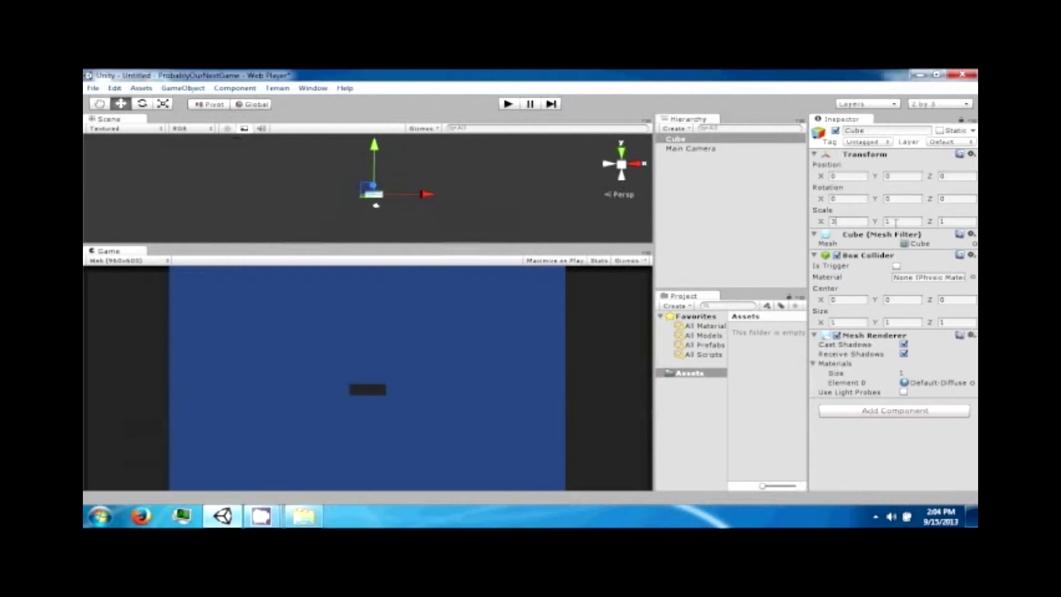
pyautogui.write('5')
# Drag the bar up to Y 10.45528 near the top of the view
pyautogui.moveTo(373, 158); pyautogui.dragTo(388, 104)
pyautogui.click(670, 143)
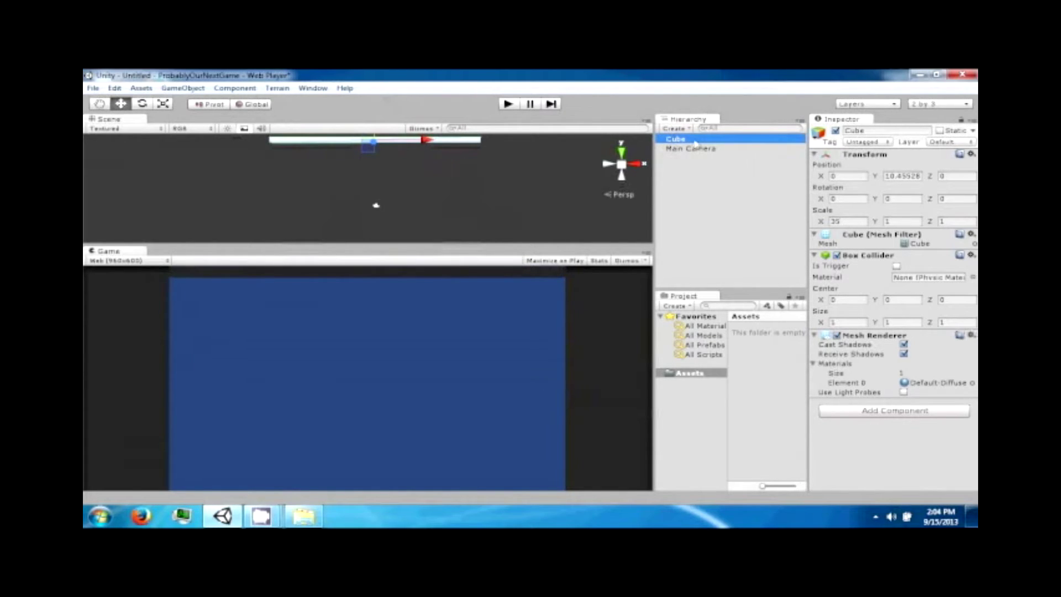
pyautogui.rightClick(694, 142)
# Duplicate the bar and move the copy down toward the bottom
pyautogui.click(732, 176)
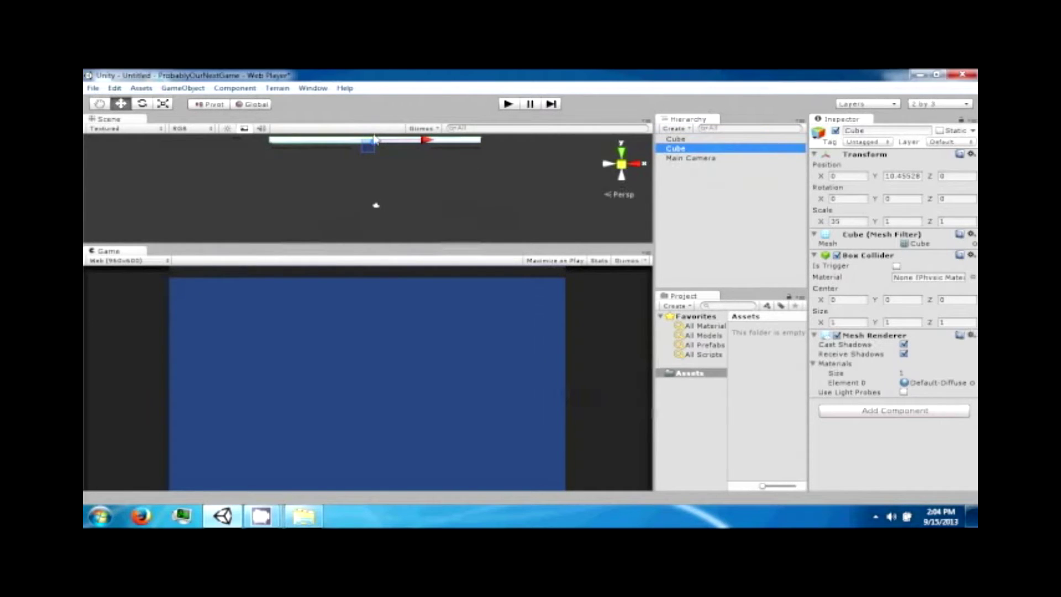
pyautogui.moveTo(379, 136); pyautogui.dragTo(380, 152)
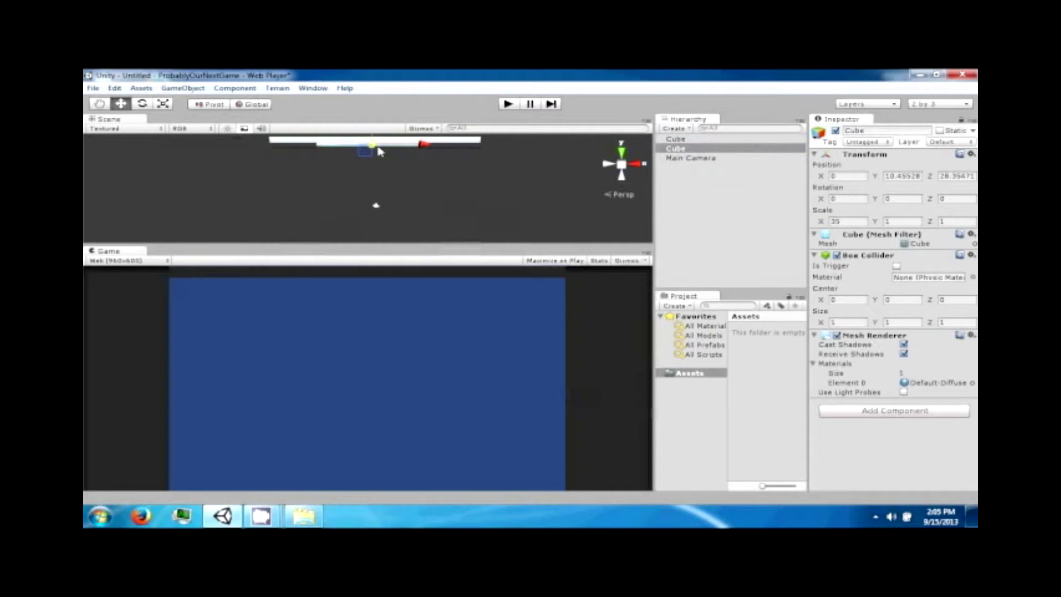
pyautogui.hotkey('ctrl', 'z')
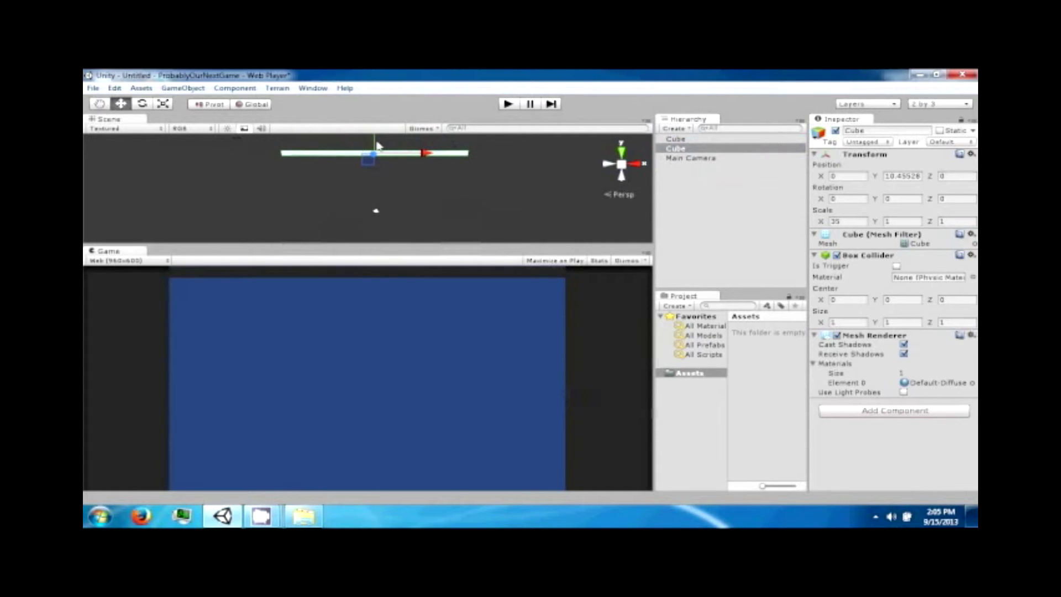
pyautogui.moveTo(377, 145); pyautogui.dragTo(395, 237)
# Round the Y positions of both bars to .5 values
pyautogui.click(905, 177)
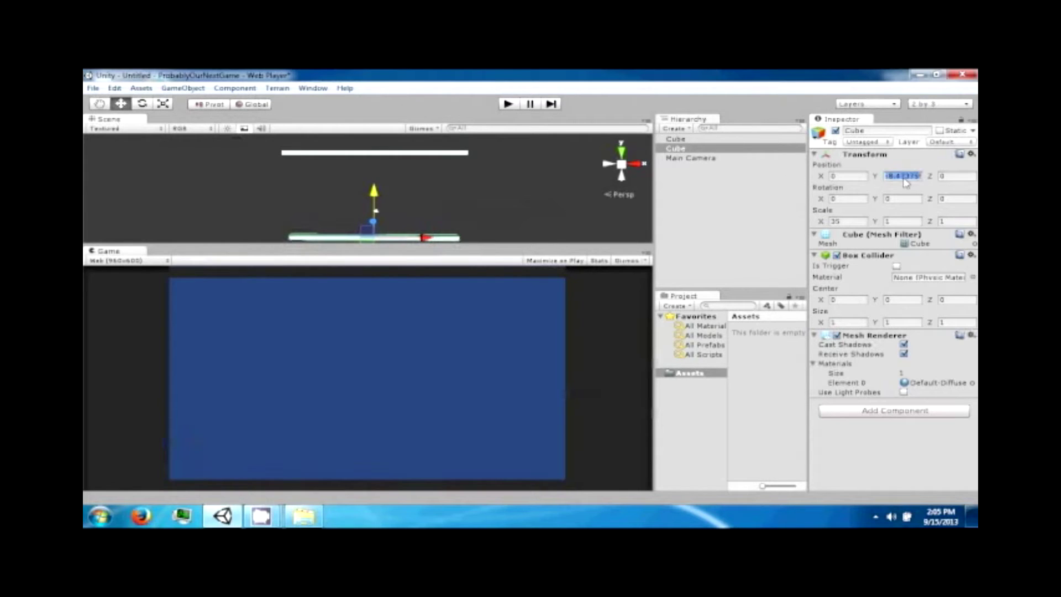
pyautogui.doubleClick(905, 177)
pyautogui.write('5')
pyautogui.click(719, 138)
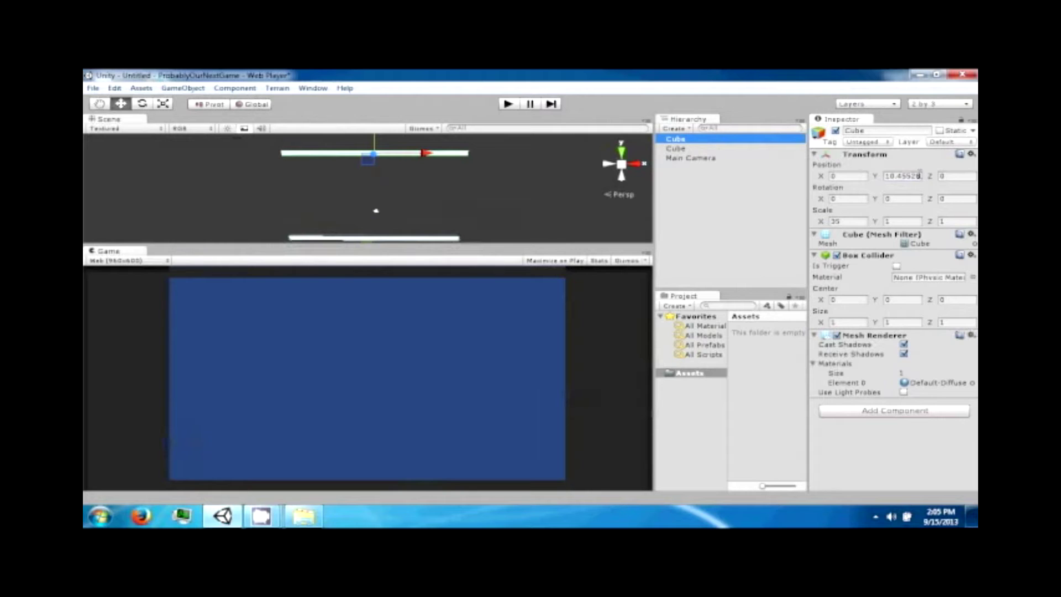
pyautogui.doubleClick(915, 176)
pyautogui.write('5')
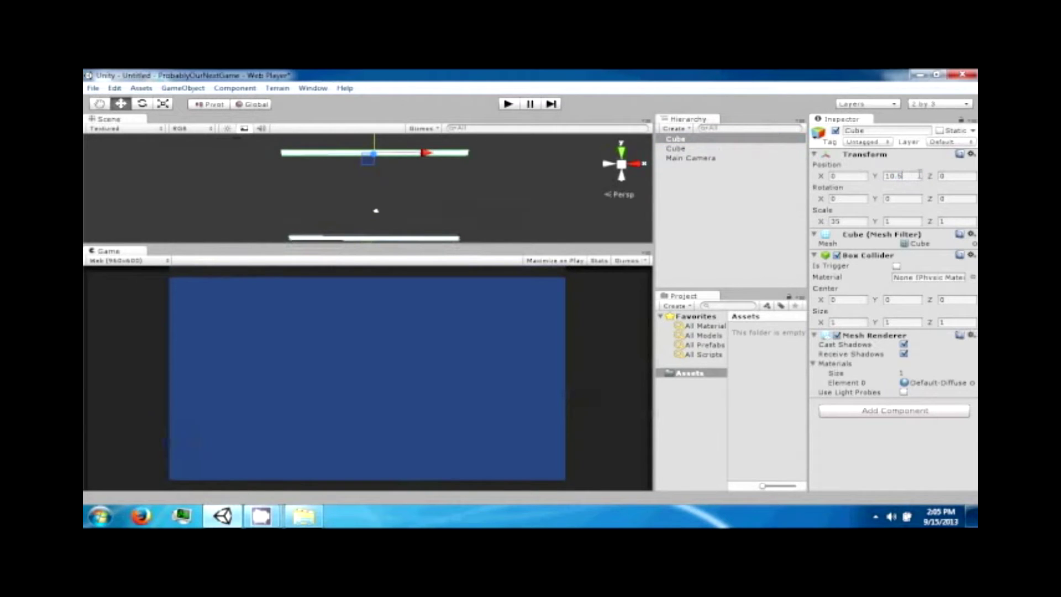
pyautogui.scroll(4, 492, 193)
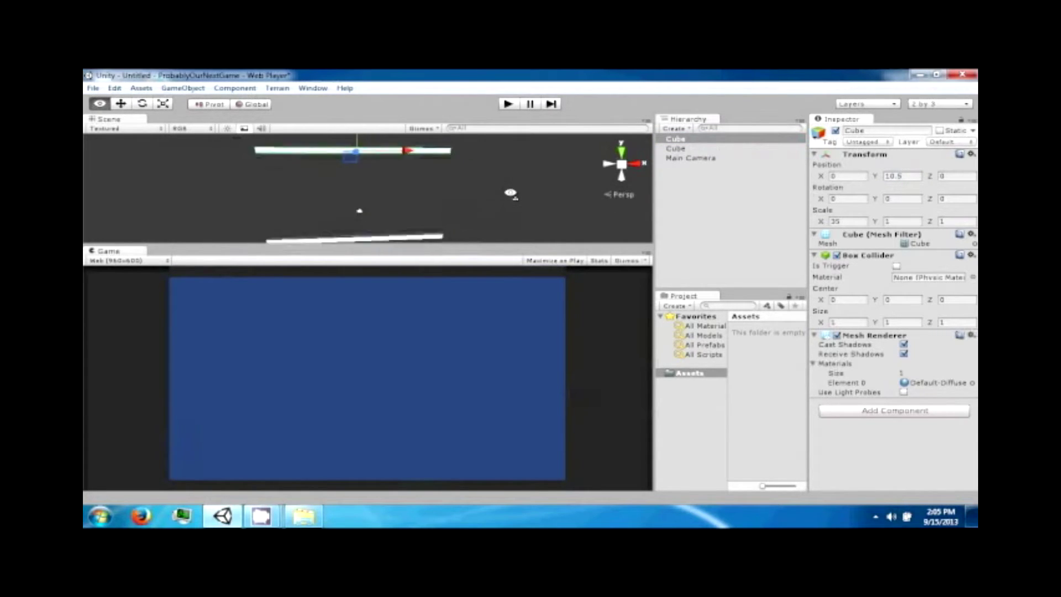
# Set the Main Camera's Y position to 0
pyautogui.click(688, 158)
pyautogui.click(699, 149)
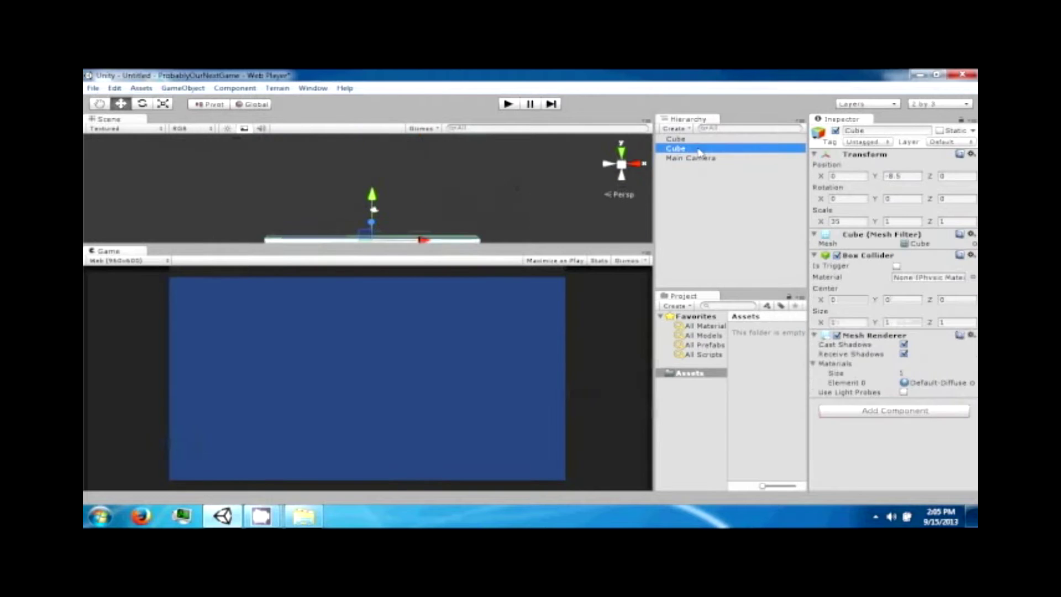
pyautogui.click(700, 159)
pyautogui.click(916, 177)
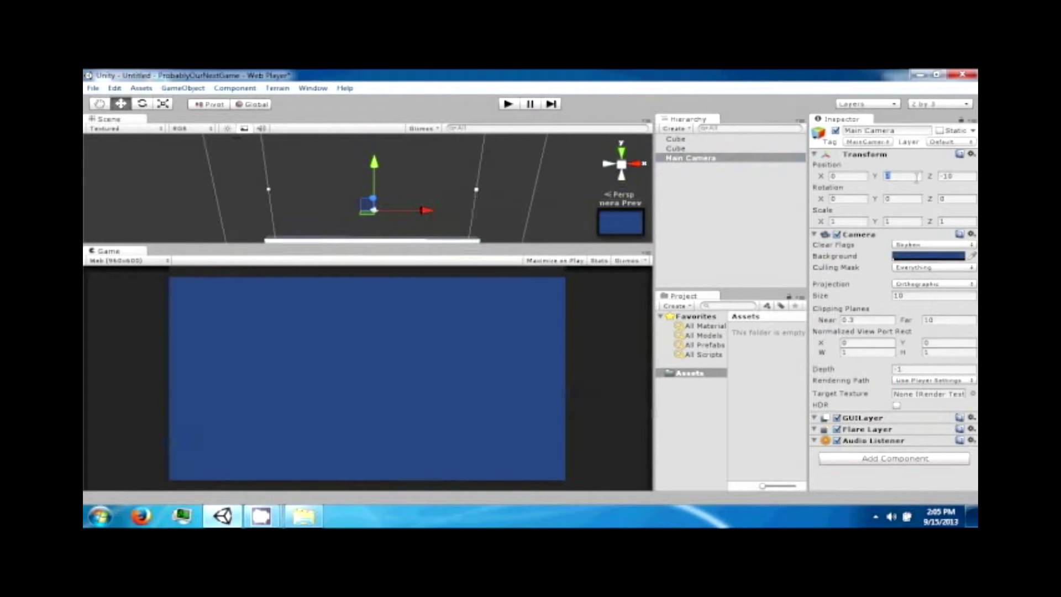
pyautogui.write('0')
# Adjust the bottom bar's Y position and put the top bar at Y 9.5
pyautogui.click(725, 148)
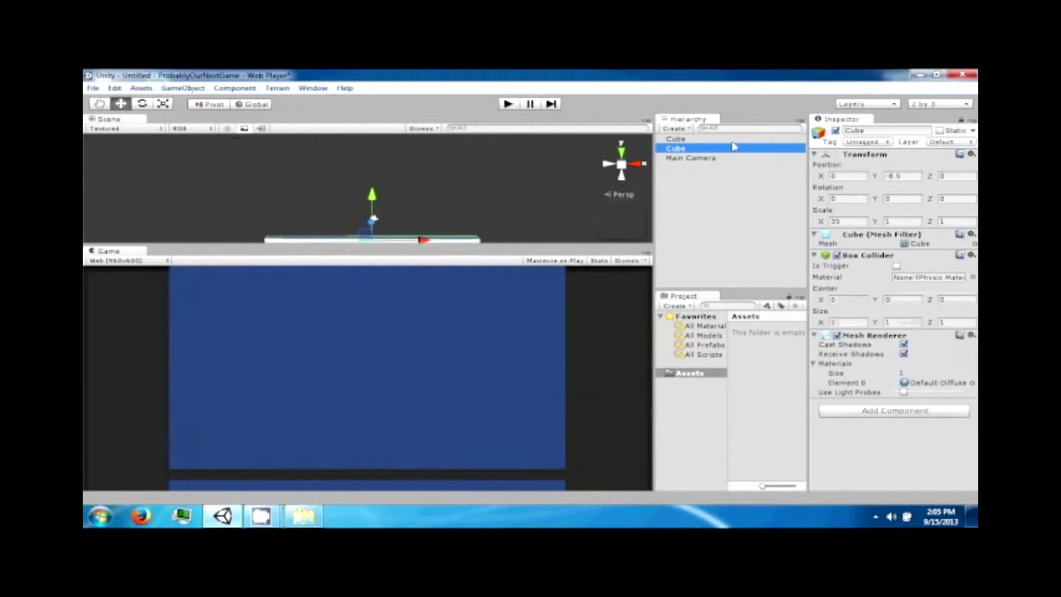
pyautogui.click(895, 177)
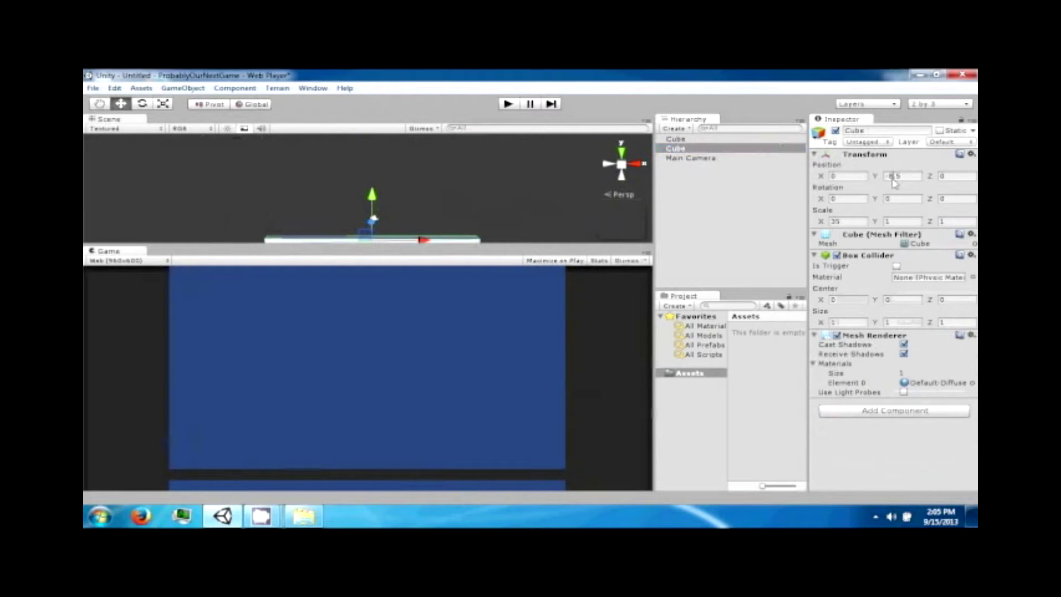
pyautogui.write('-0')
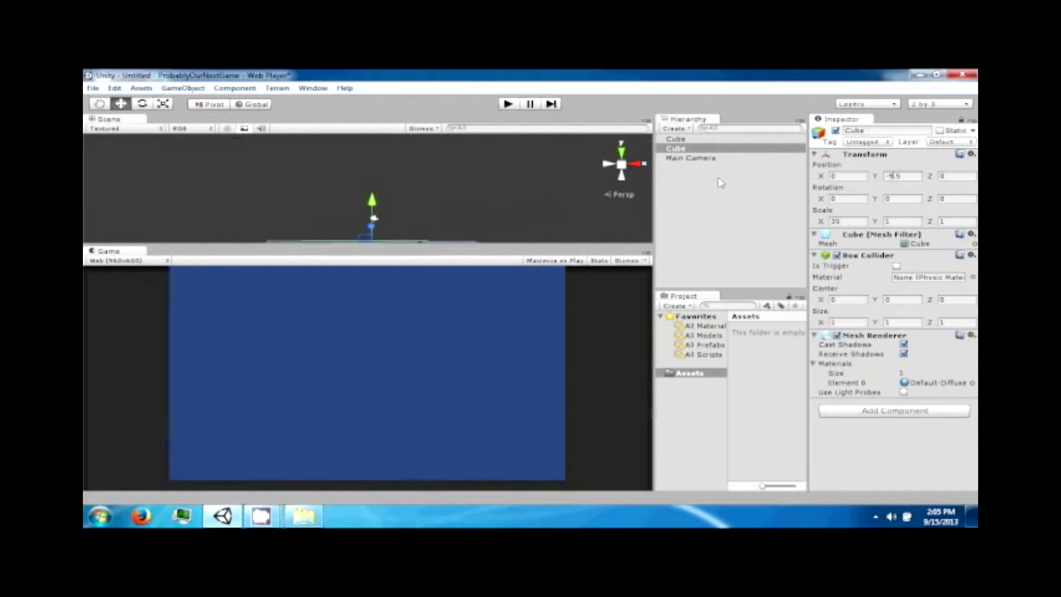
pyautogui.click(677, 138)
pyautogui.click(888, 177)
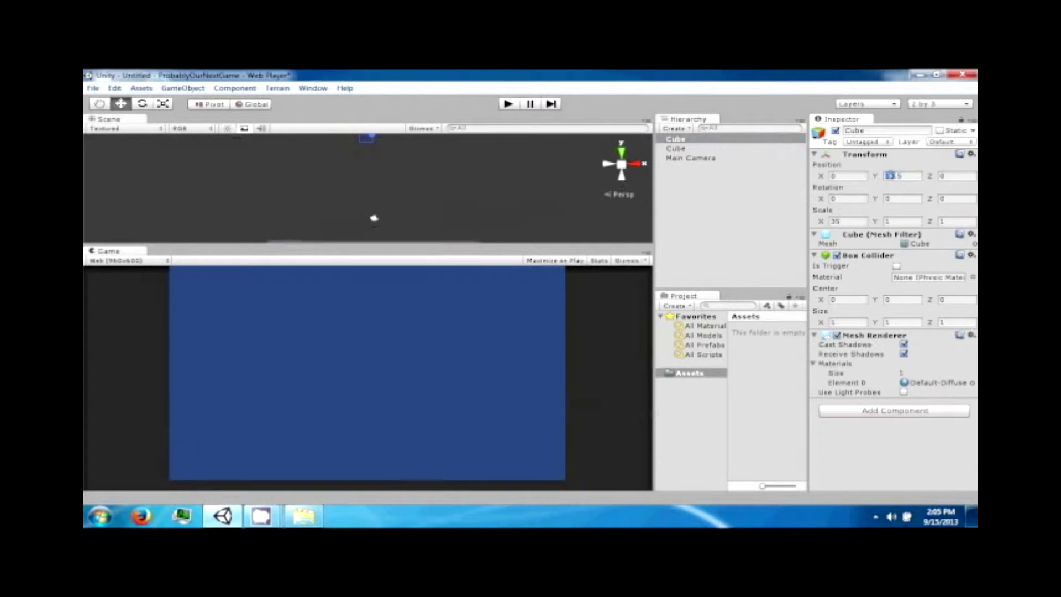
pyautogui.write('9')
# Orbit the scene to check both walls are level and parallel
pyautogui.keyDown('alt'); pyautogui.moveTo(374, 218); pyautogui.dragTo(535, 171); pyautogui.keyUp('alt')
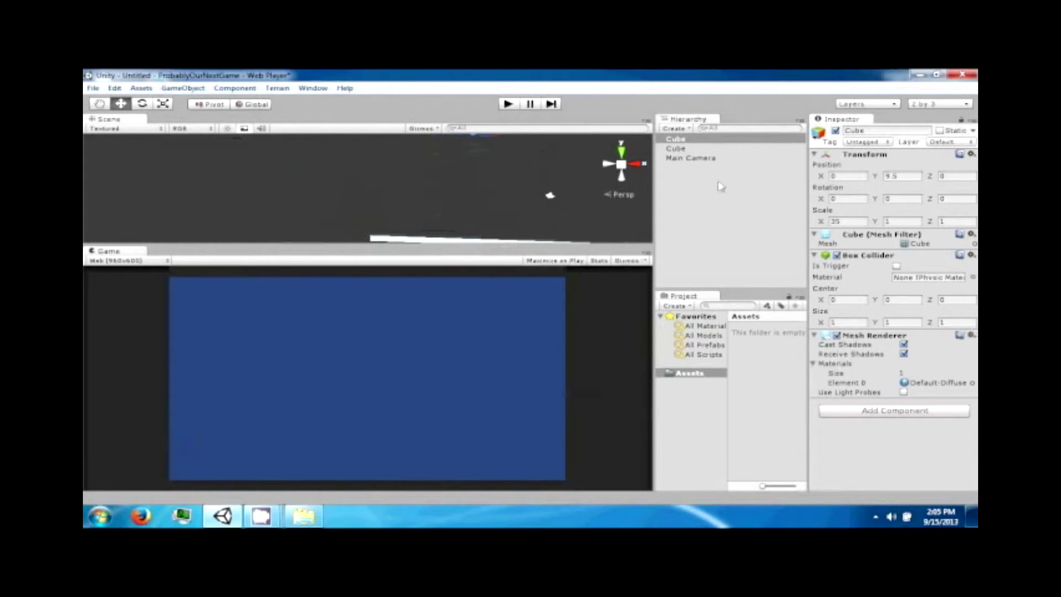
pyautogui.click(720, 149)
pyautogui.click(697, 223)
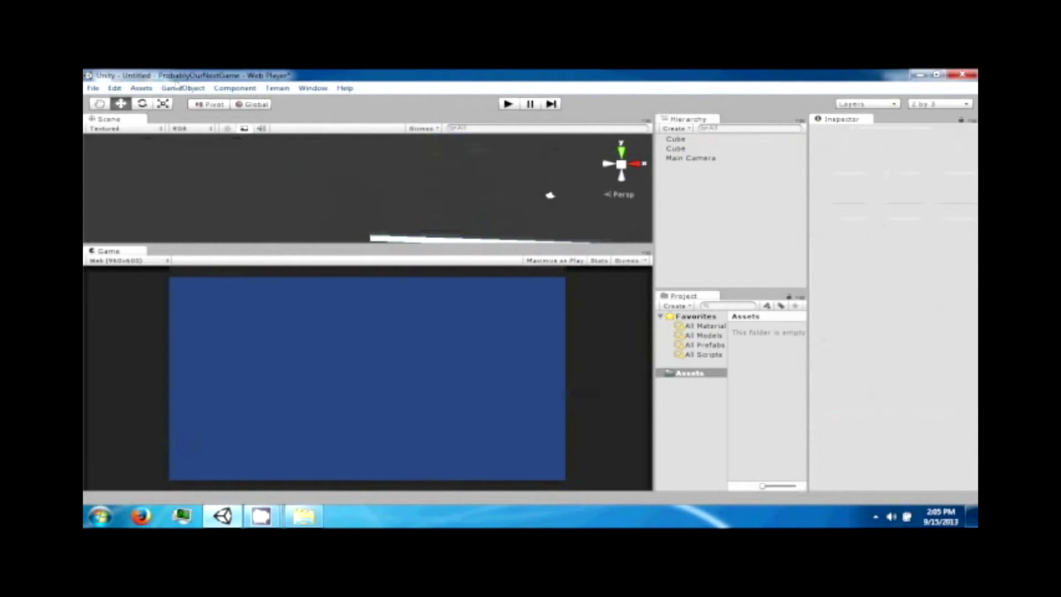
pyautogui.keyDown('alt'); pyautogui.moveTo(196, 175); pyautogui.dragTo(226, 180); pyautogui.keyUp('alt')
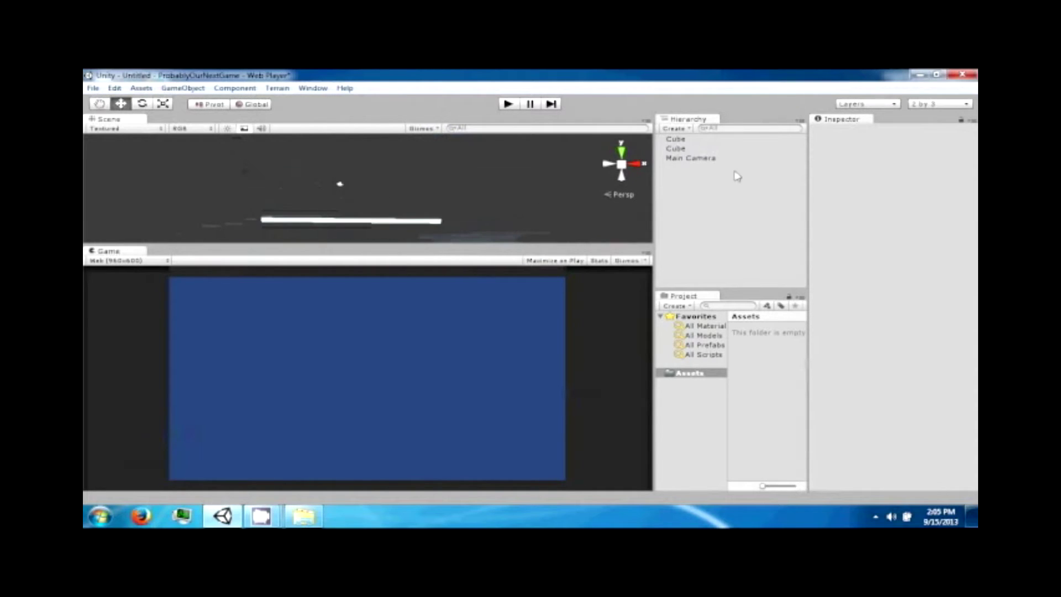
pyautogui.click(730, 142)
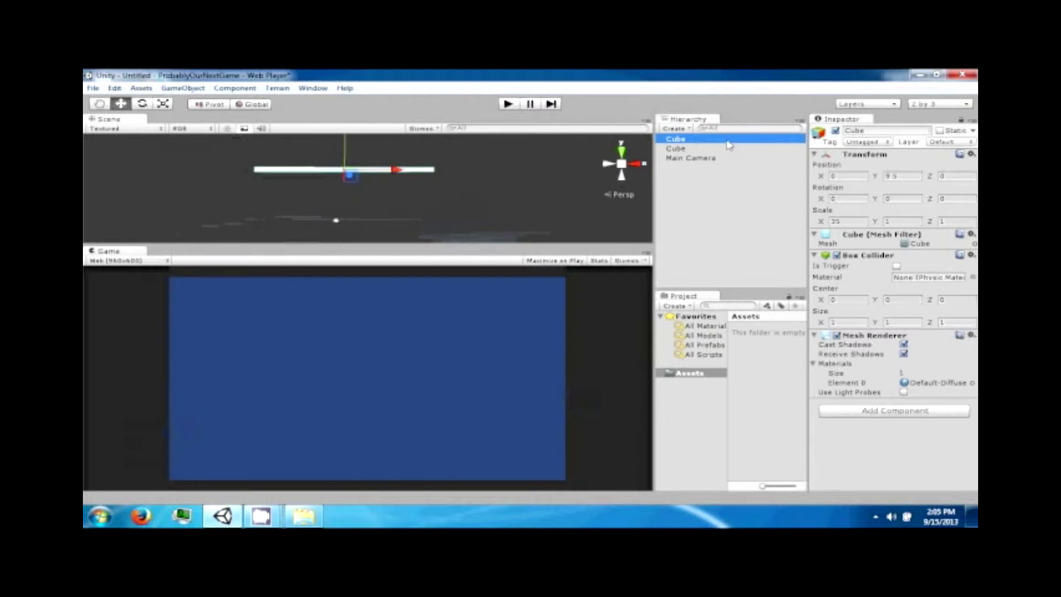
pyautogui.keyDown('alt'); pyautogui.moveTo(432, 199); pyautogui.dragTo(466, 199); pyautogui.keyUp('alt')
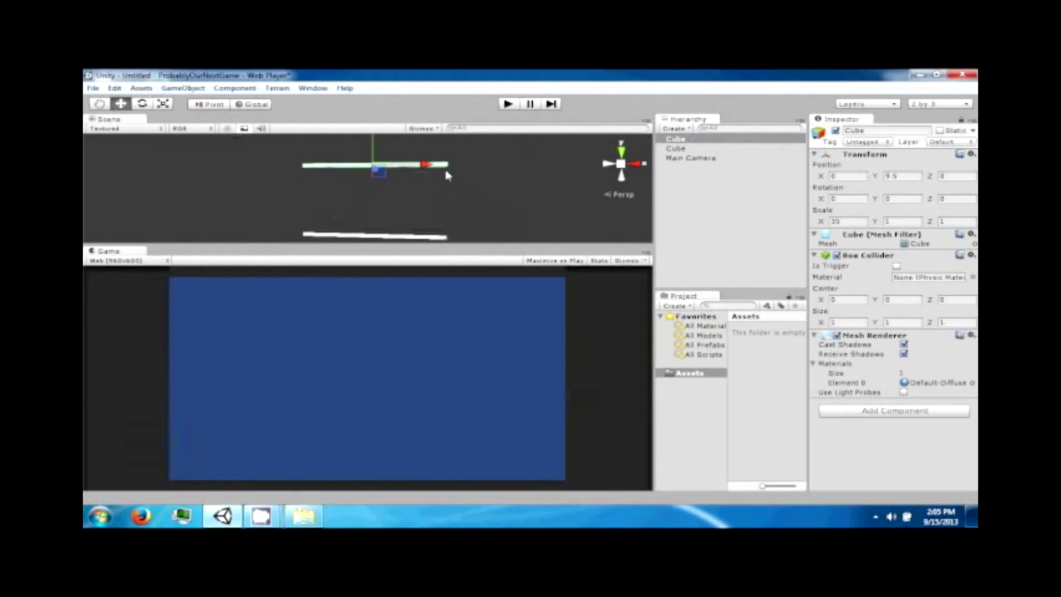
pyautogui.moveTo(261, 204); pyautogui.dragTo(503, 145)
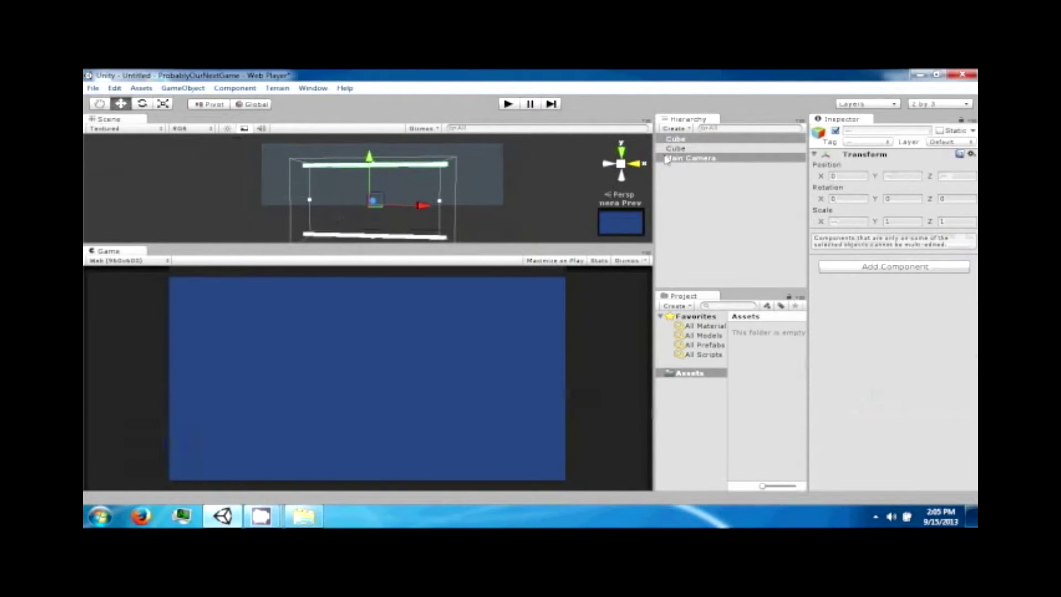
# Rename the upper cube TopWall
pyautogui.click(686, 139)
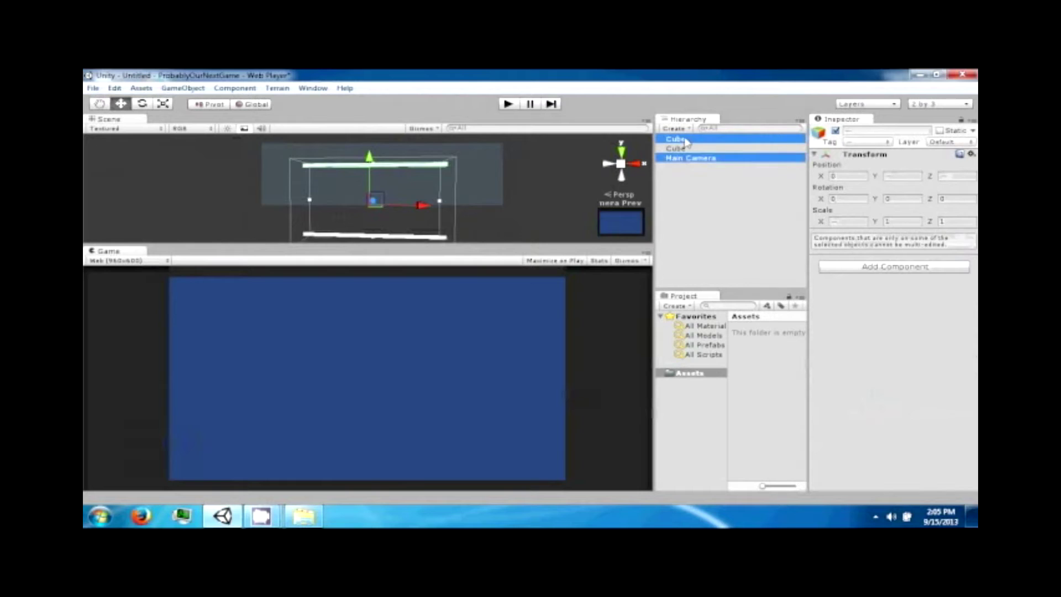
pyautogui.click(863, 130)
pyautogui.write('Top')
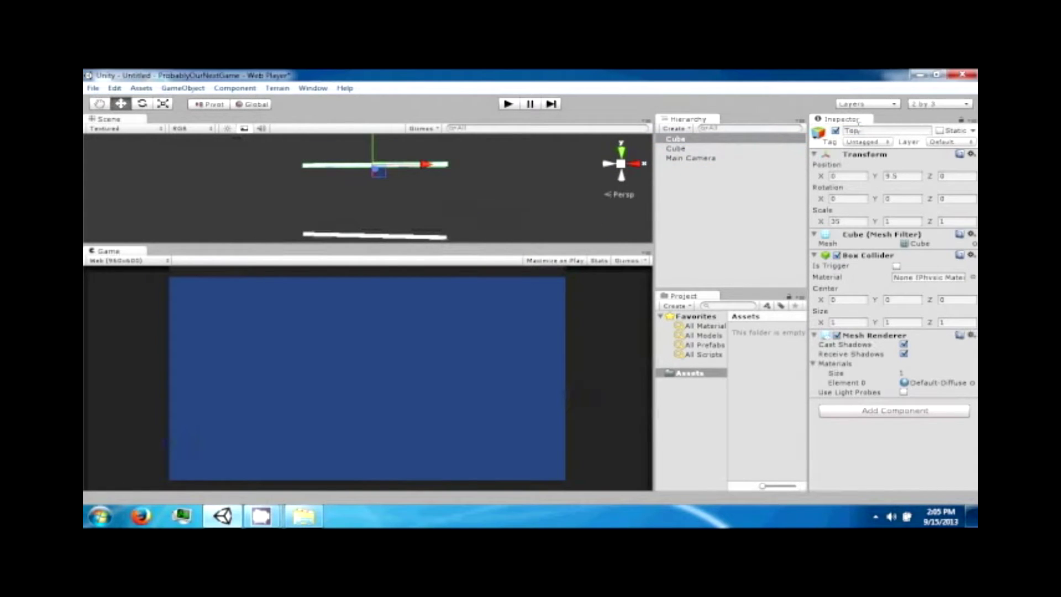
pyautogui.write('Wall')
pyautogui.press('Return')
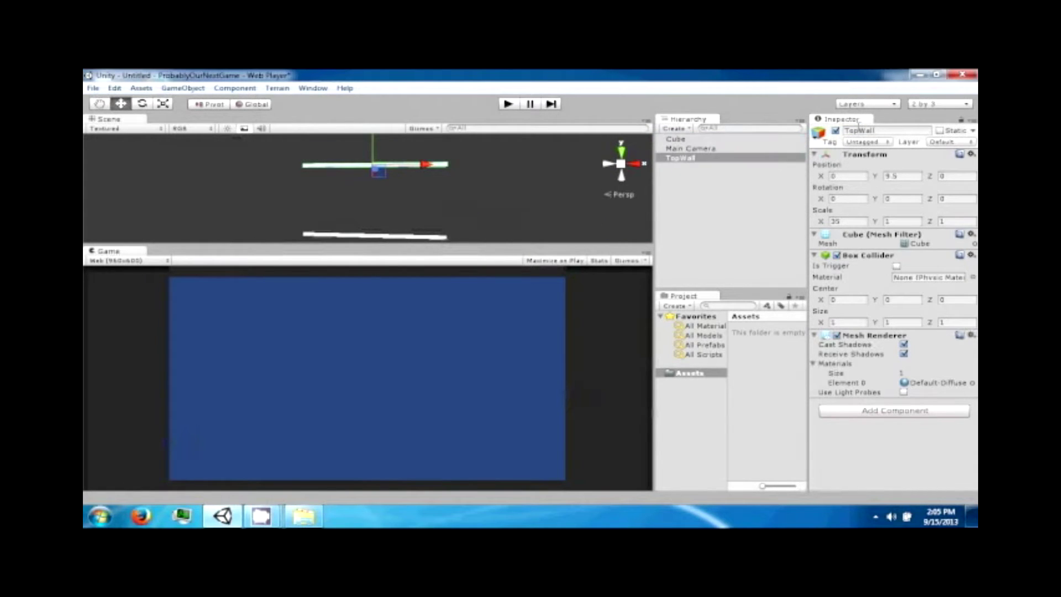
# Rename the lower cube BottomWall
pyautogui.click(674, 140)
pyautogui.click(846, 131)
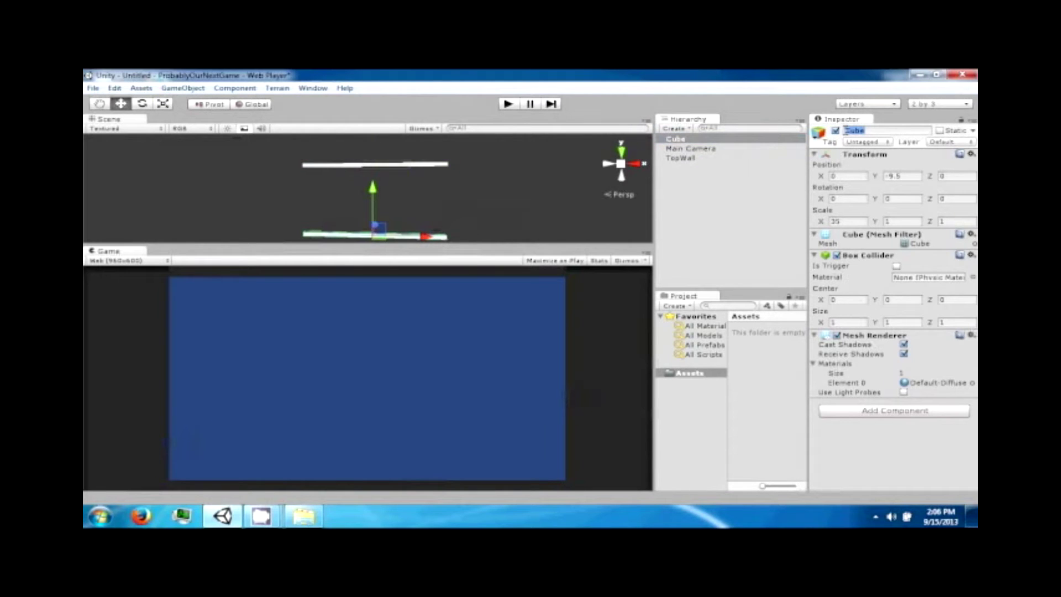
pyautogui.write('BottomWall')
pyautogui.press('Return')
pyautogui.click(174, 188)
pyautogui.moveTo(167, 178)
pyautogui.keyDown('alt'); pyautogui.mouseDown()
pyautogui.moveTo(173, 200)
pyautogui.moveTo(182, 168)
pyautogui.mouseUp(); pyautogui.keyUp('alt')
pyautogui.click(182, 89)
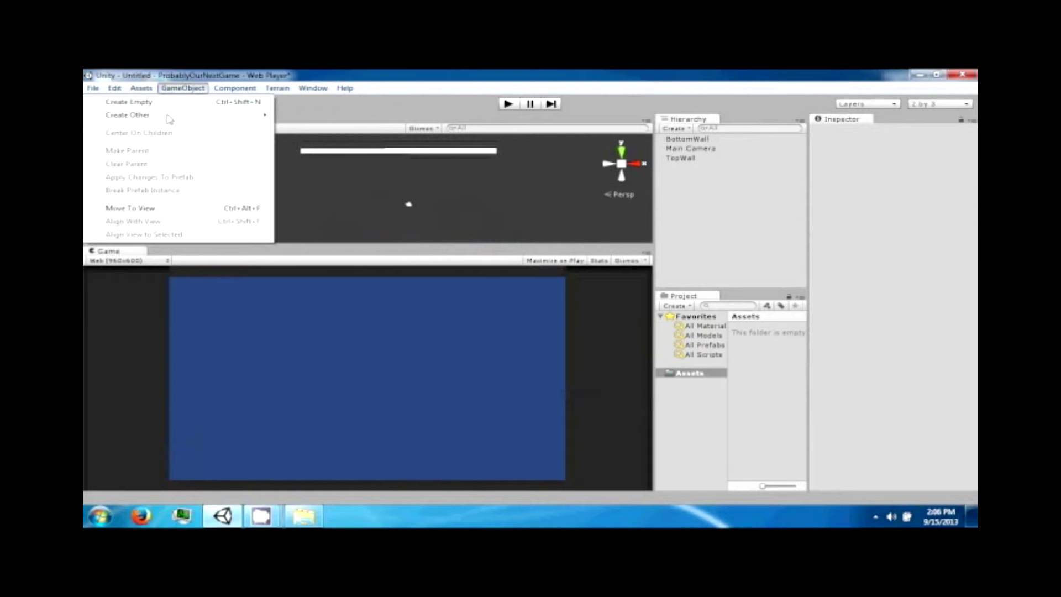
# Create a sphere and set its position to 0, 0, 0
pyautogui.moveTo(238, 116)
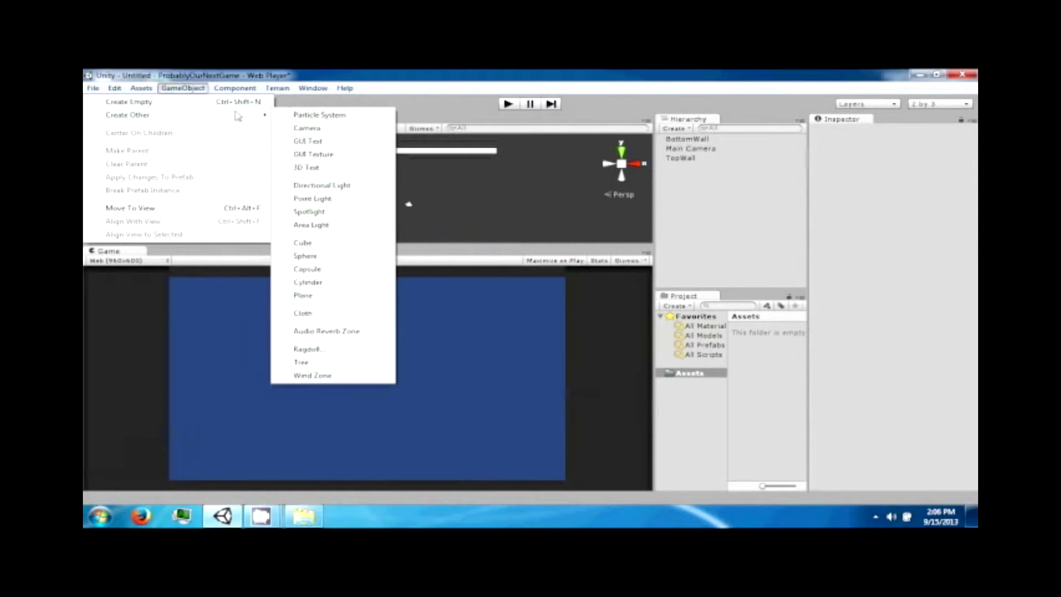
pyautogui.click(307, 258)
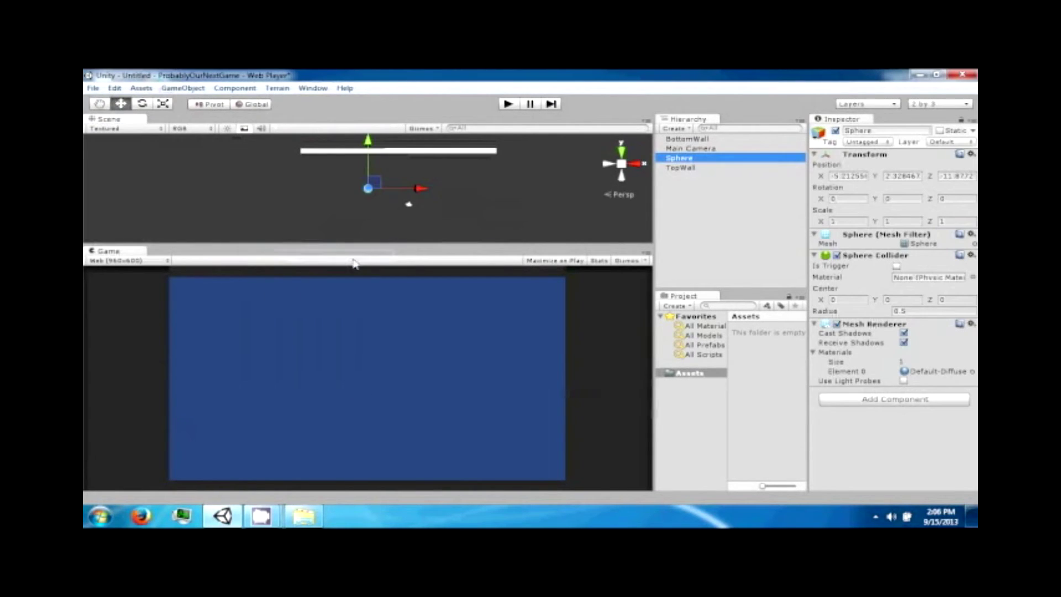
pyautogui.click(848, 175)
pyautogui.write('0')
pyautogui.press('Tab')
pyautogui.write('0')
pyautogui.press('Tab')
pyautogui.write('0')
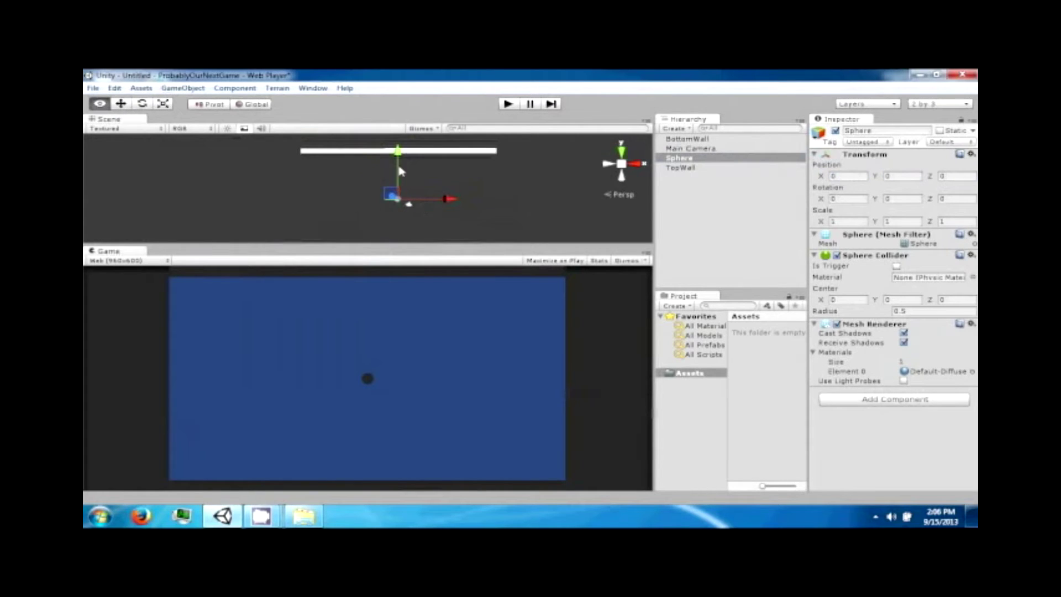
# Rename the sphere Ball
pyautogui.scroll(2, 401, 172)
pyautogui.click(884, 131)
pyautogui.press('BackSpace')
pyautogui.press('BackSpace')
pyautogui.press('BackSpace')
pyautogui.press('BackSpace')
pyautogui.press('BackSpace')
pyautogui.press('BackSpace')
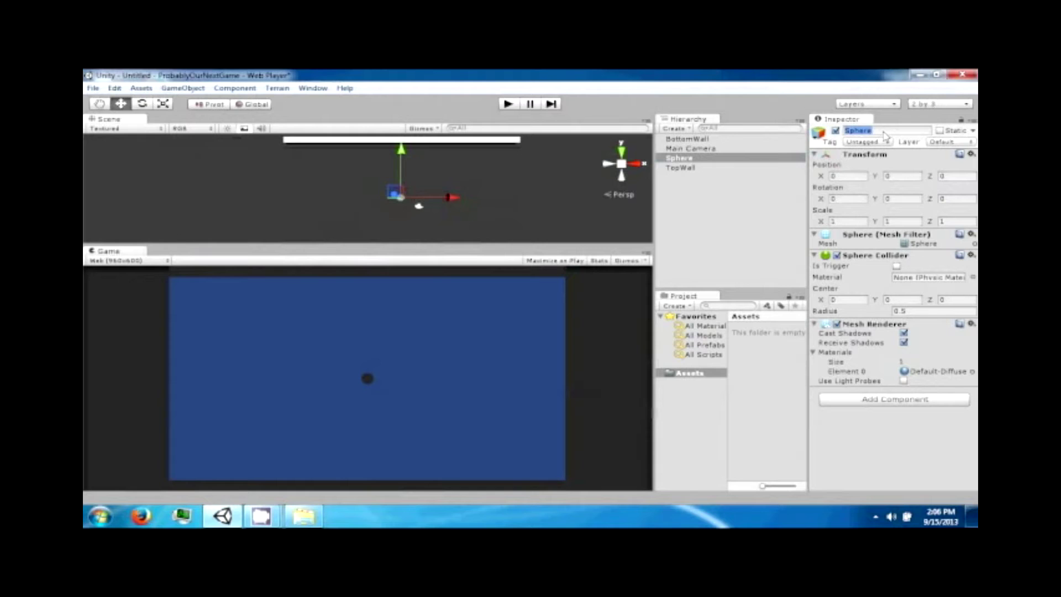
pyautogui.write('Ball')
pyautogui.press('Return')
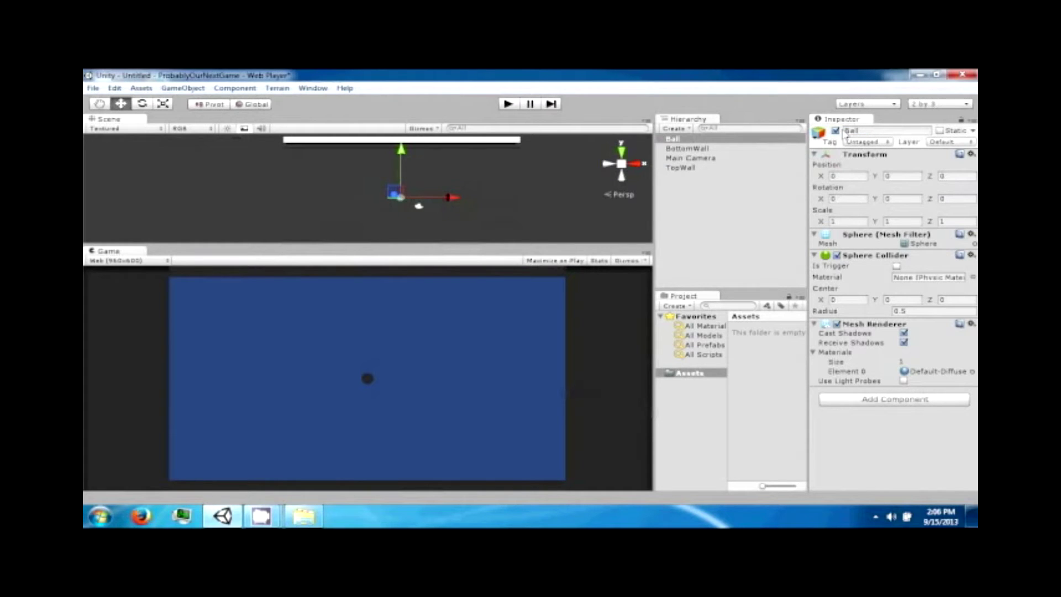
pyautogui.click(181, 90)
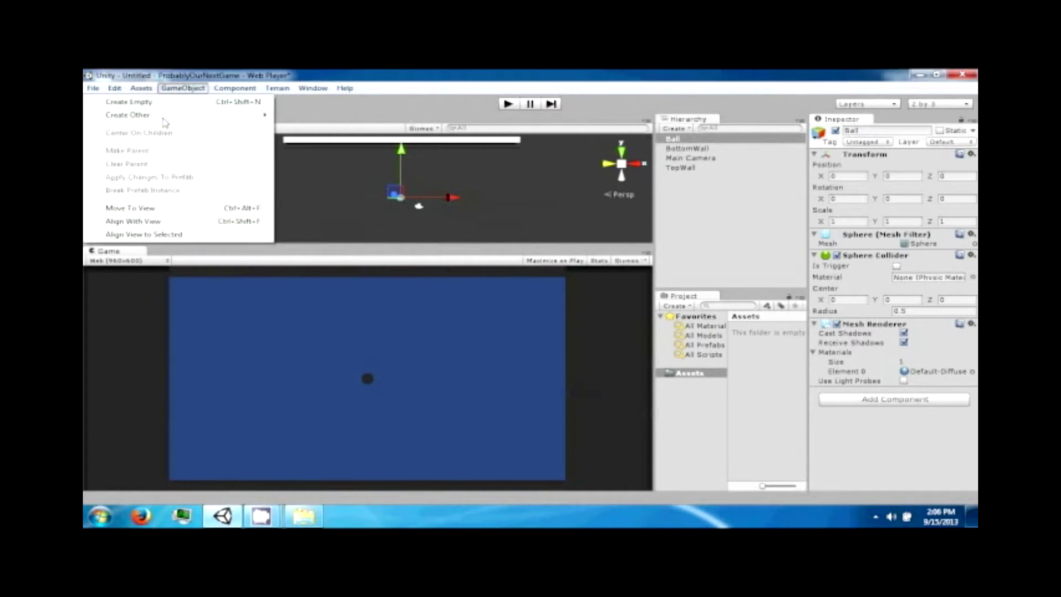
# Create a capsule and set its Y scale to 2
pyautogui.moveTo(164, 118)
pyautogui.click(307, 269)
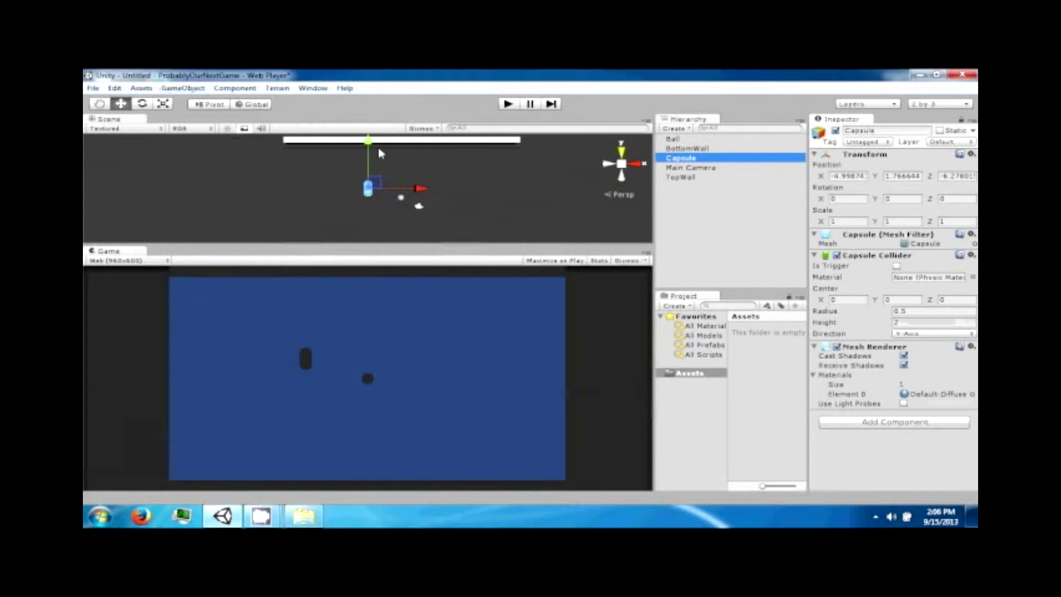
pyautogui.click(921, 222)
pyautogui.write('2')
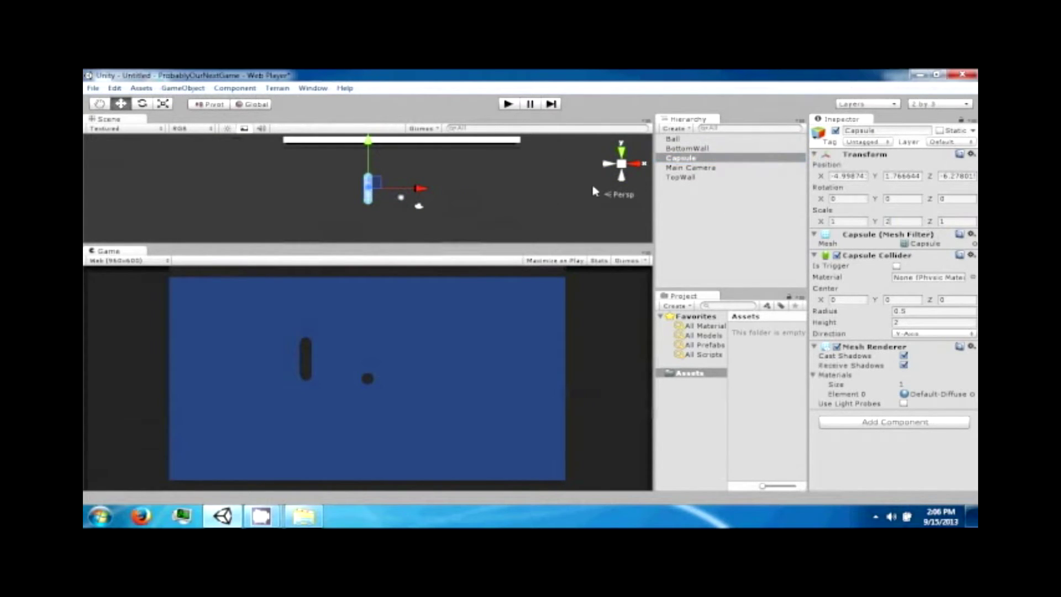
# Move the capsule to the left edge of the court at X -14
pyautogui.moveTo(368, 152); pyautogui.dragTo(368, 171)
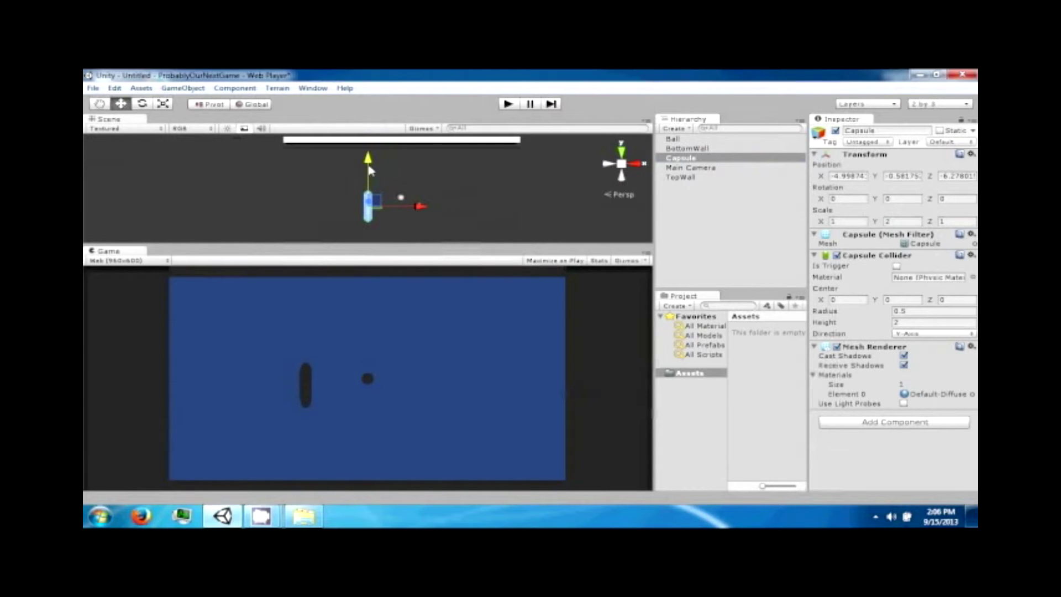
pyautogui.click(859, 176)
pyautogui.write('0')
pyautogui.press('Tab')
pyautogui.write('0')
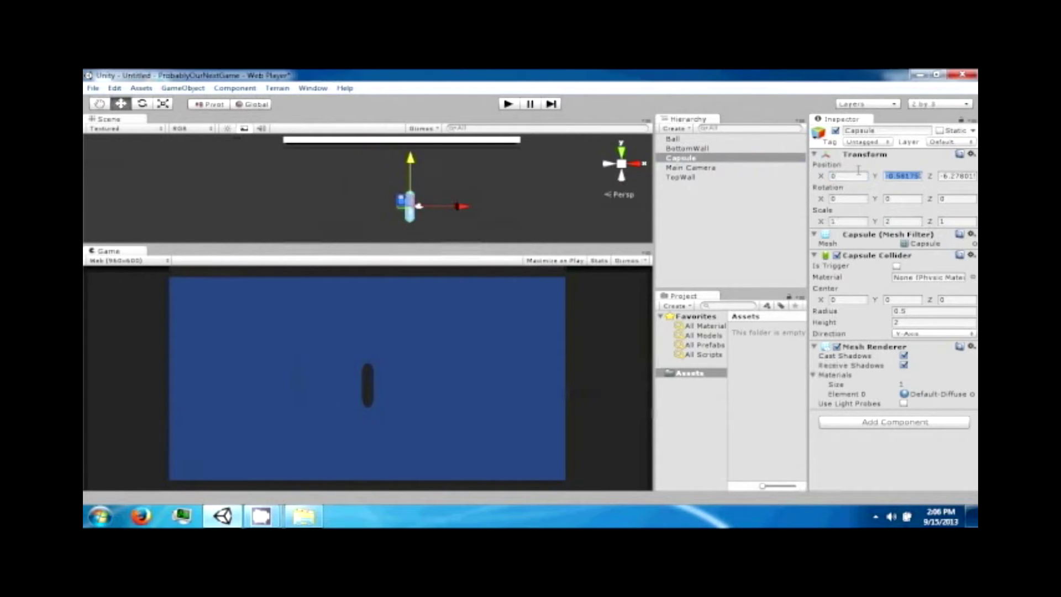
pyautogui.press('Tab')
pyautogui.write('0')
pyautogui.moveTo(452, 198); pyautogui.dragTo(359, 217)
pyautogui.click(856, 176)
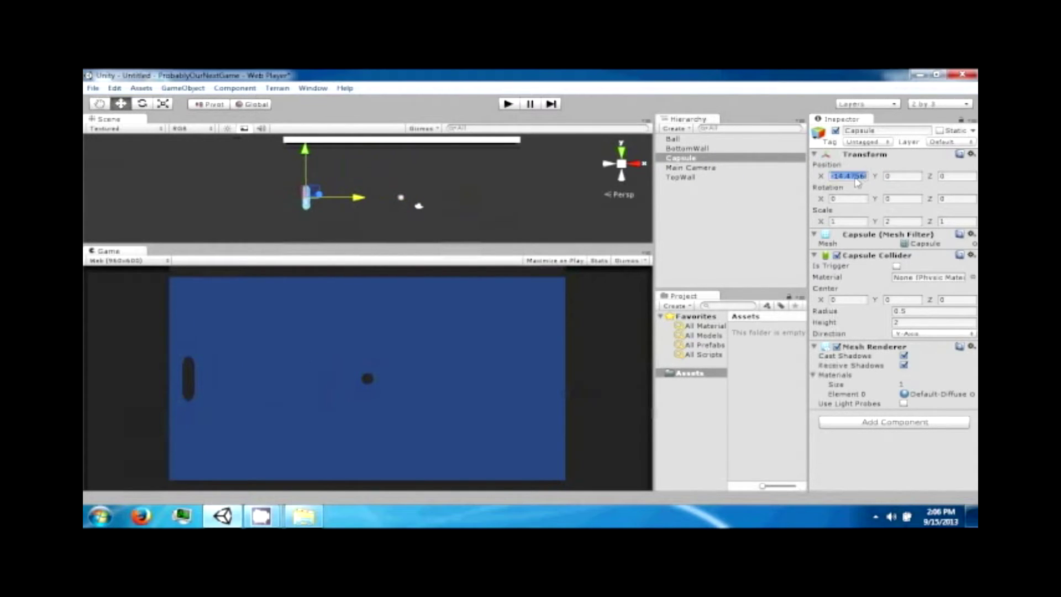
pyautogui.write('-14')
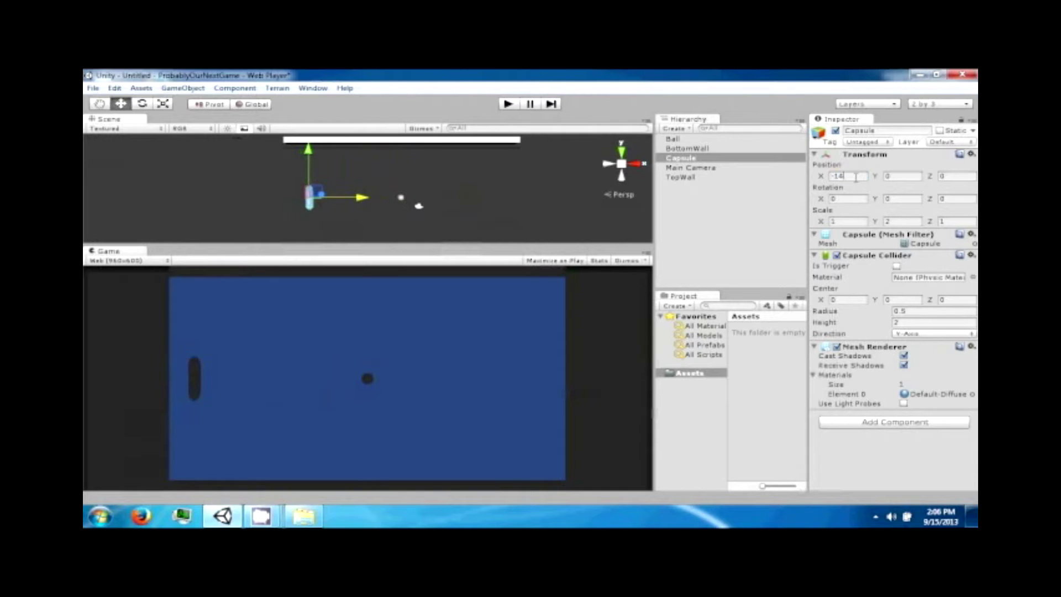
pyautogui.click(681, 159)
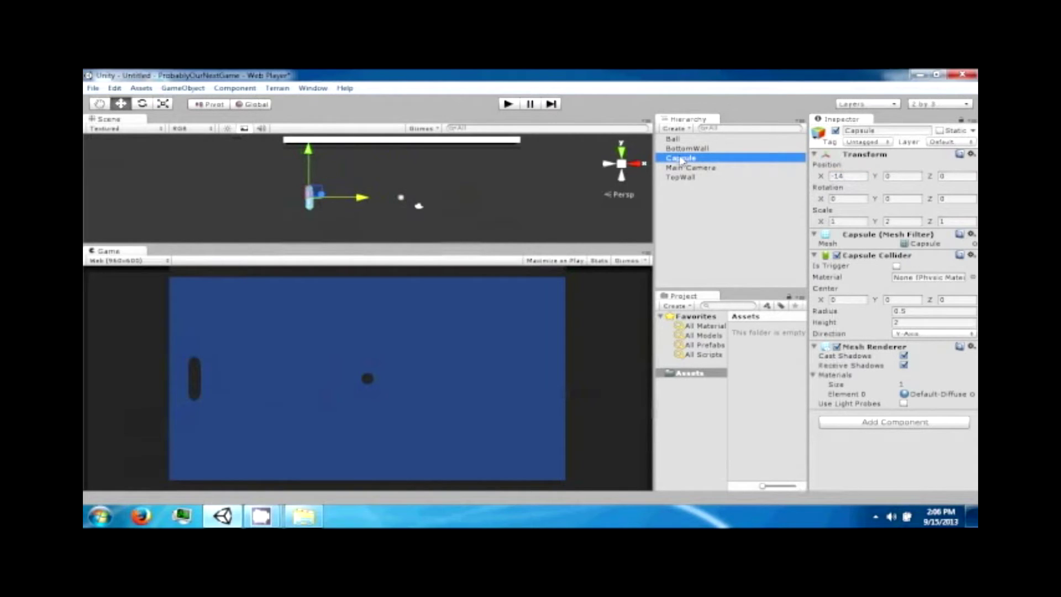
# Name the capsule Player
pyautogui.click(861, 131)
pyautogui.write('Pla')
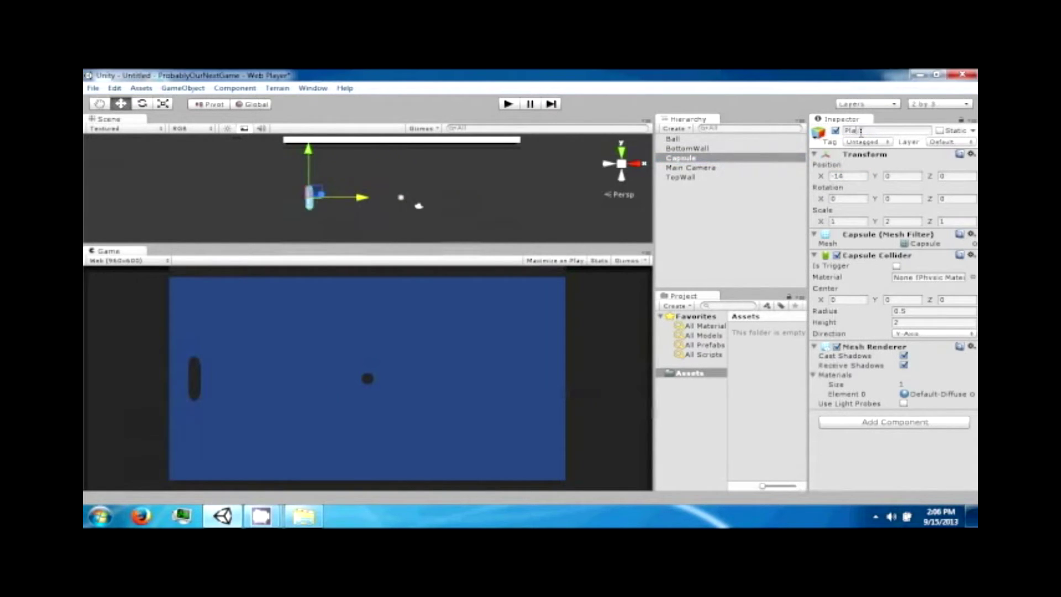
pyautogui.write('yer')
pyautogui.press('Return')
pyautogui.click(698, 168)
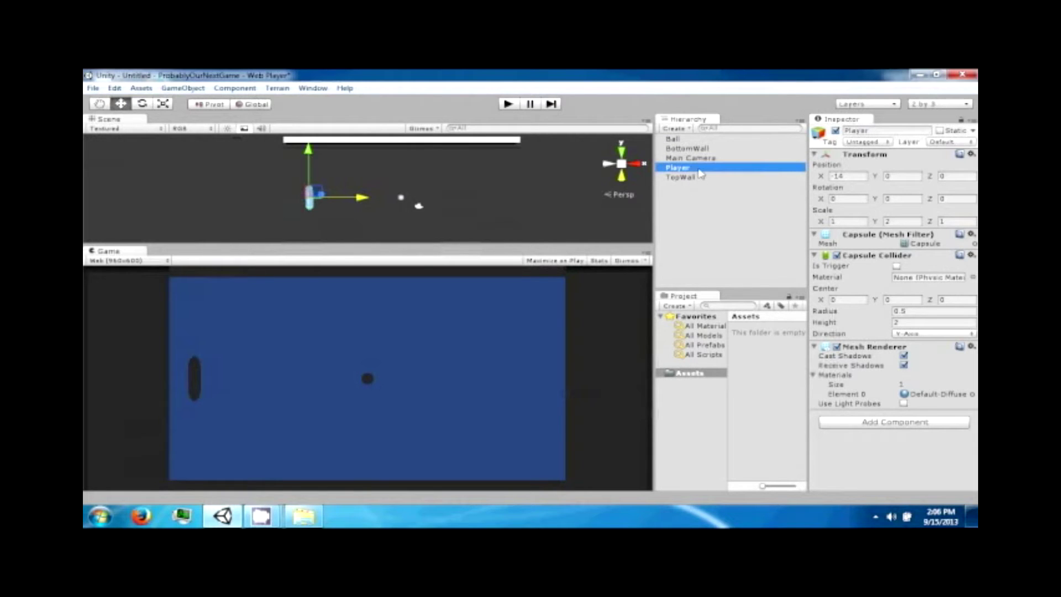
# Duplicate Player, place the copy at X 14, and name it Enemy
pyautogui.rightClick(700, 173)
pyautogui.click(730, 204)
pyautogui.moveTo(370, 204); pyautogui.dragTo(554, 209)
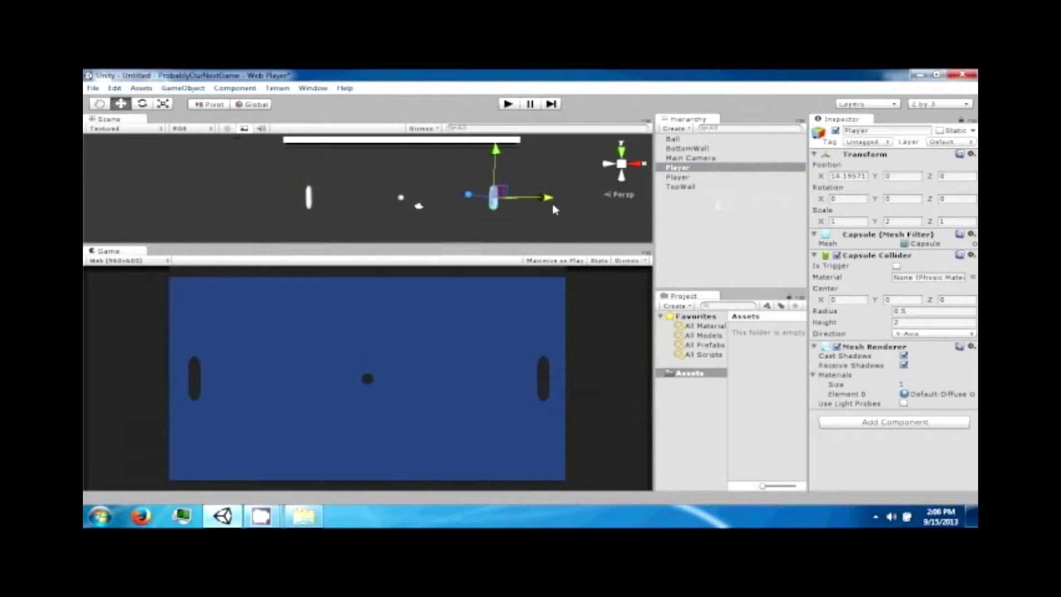
pyautogui.doubleClick(860, 176)
pyautogui.press('BackSpace')
pyautogui.click(879, 131)
pyautogui.write('Enemy')
pyautogui.press('Return')
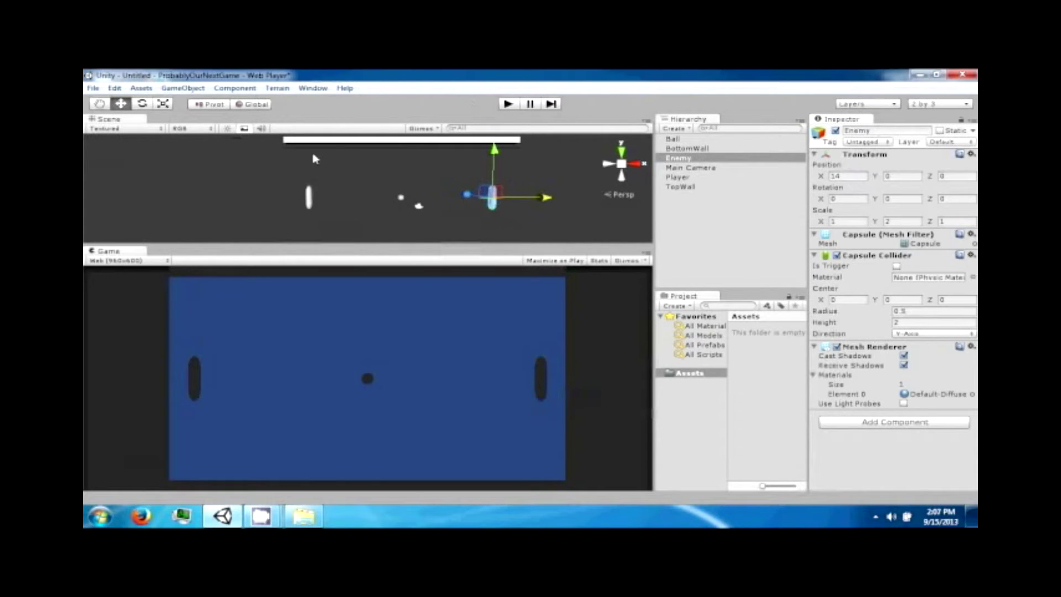
pyautogui.keyDown('alt'); pyautogui.moveTo(408, 190); pyautogui.dragTo(321, 196); pyautogui.keyUp('alt')
pyautogui.keyDown('alt'); pyautogui.moveTo(145, 199); pyautogui.dragTo(463, 172); pyautogui.keyUp('alt')
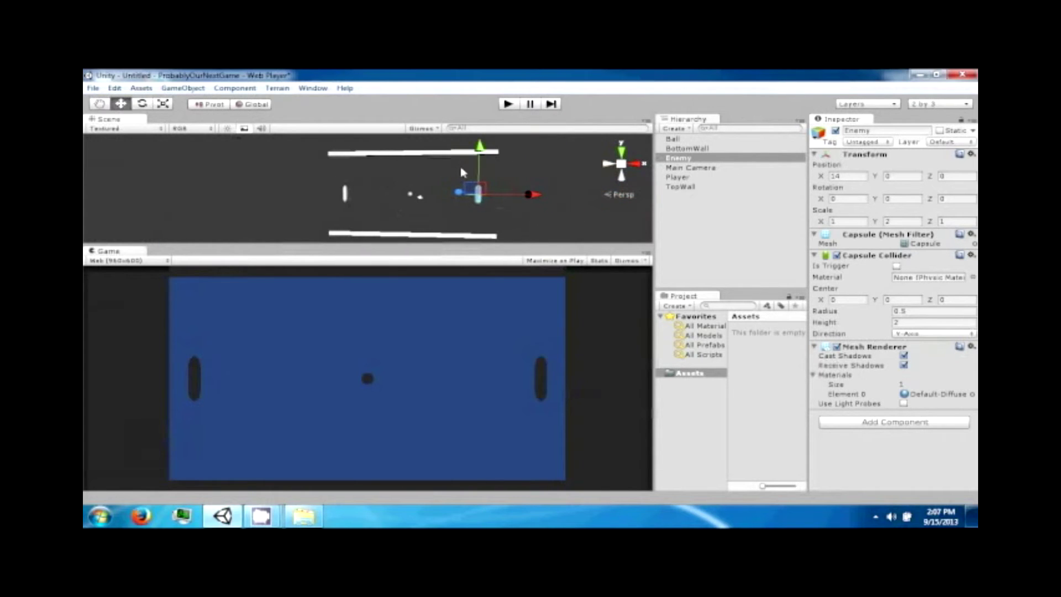
# Test-run the court in play mode, stop it, and select the Ball
pyautogui.click(506, 104)
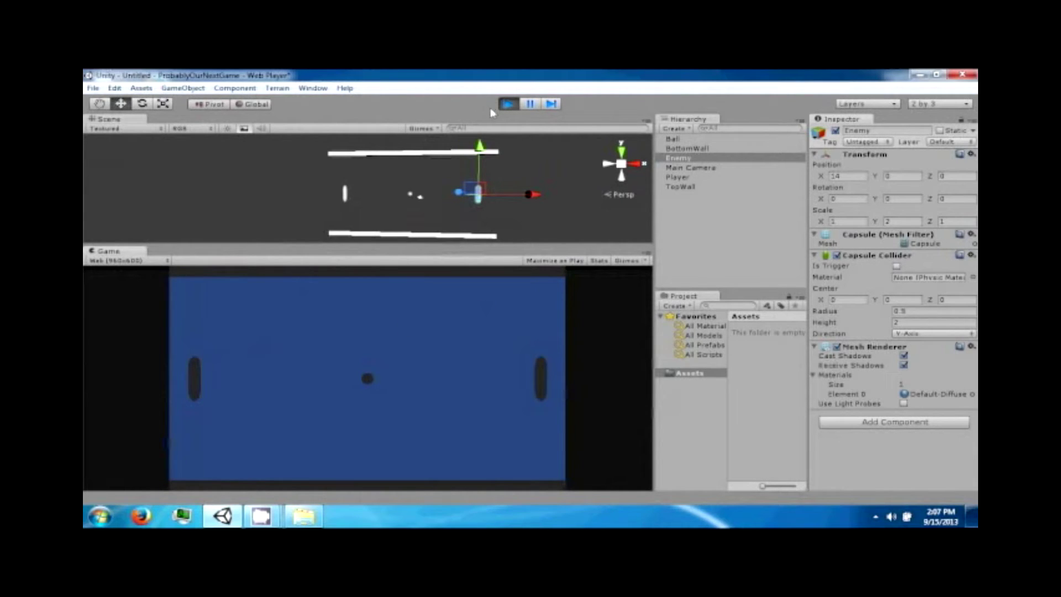
pyautogui.click(506, 107)
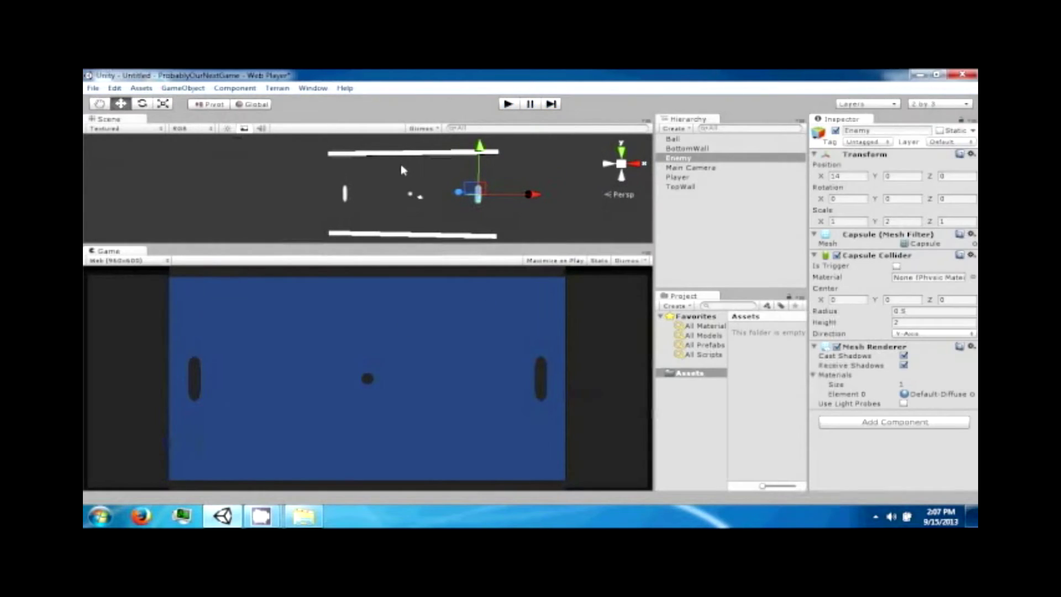
pyautogui.click(707, 139)
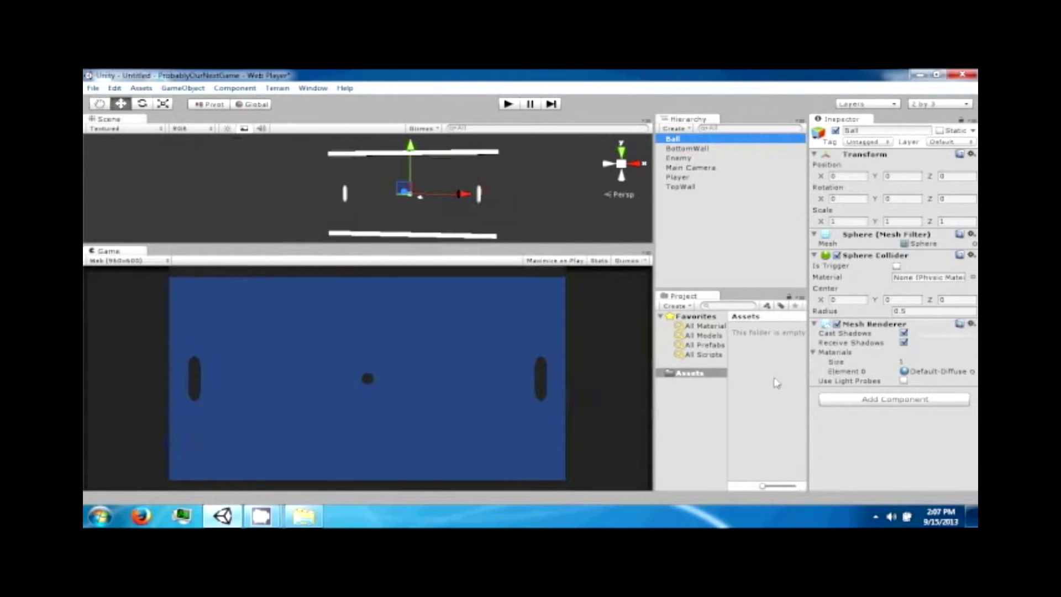
# Add a Rigidbody component to the Ball from the Physics category
pyautogui.click(866, 400)
pyautogui.write('ri')
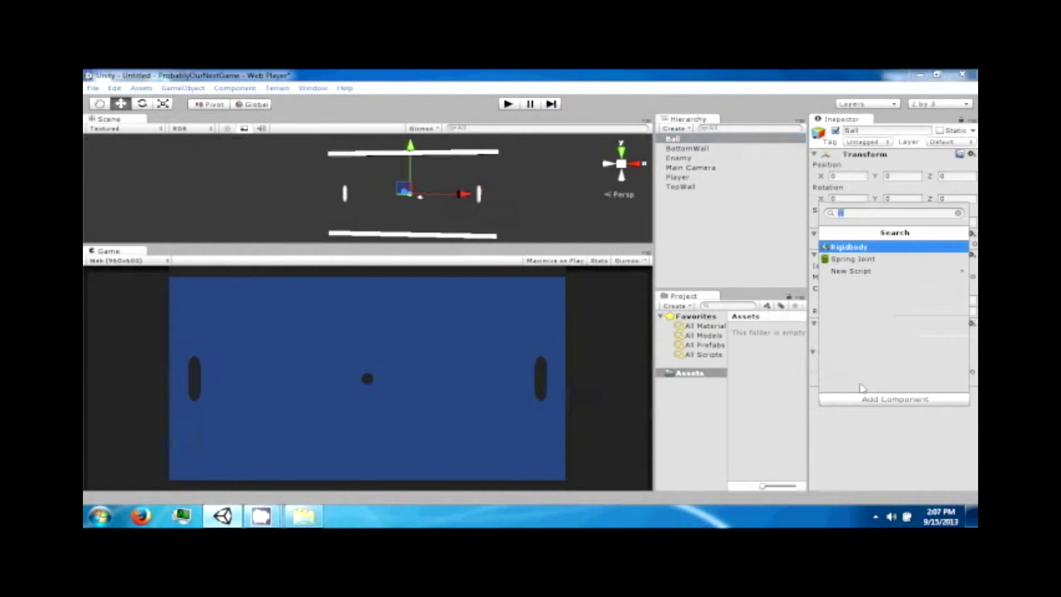
pyautogui.press('BackSpace')
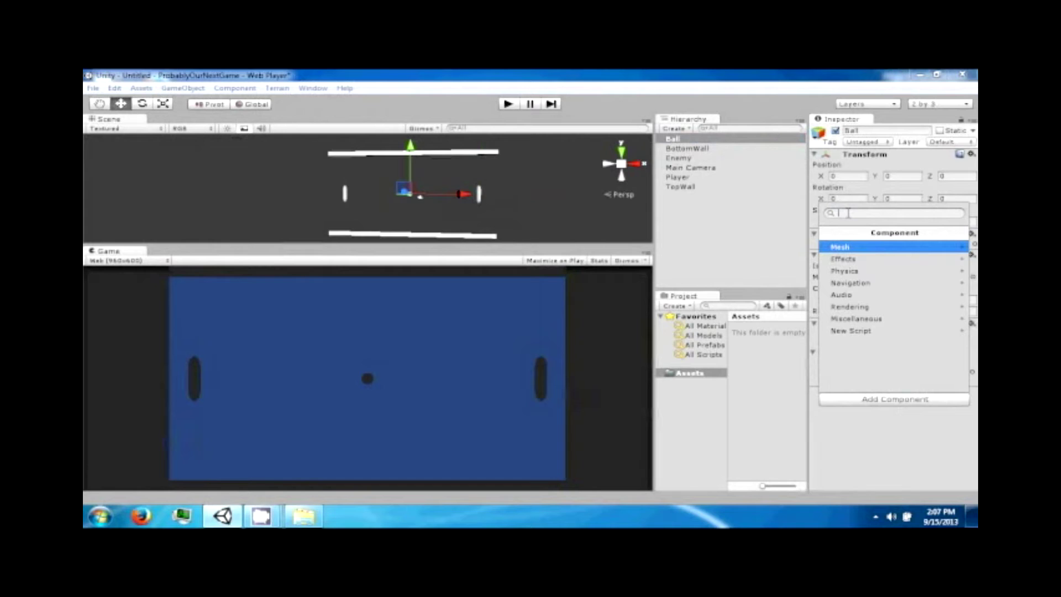
pyautogui.click(846, 271)
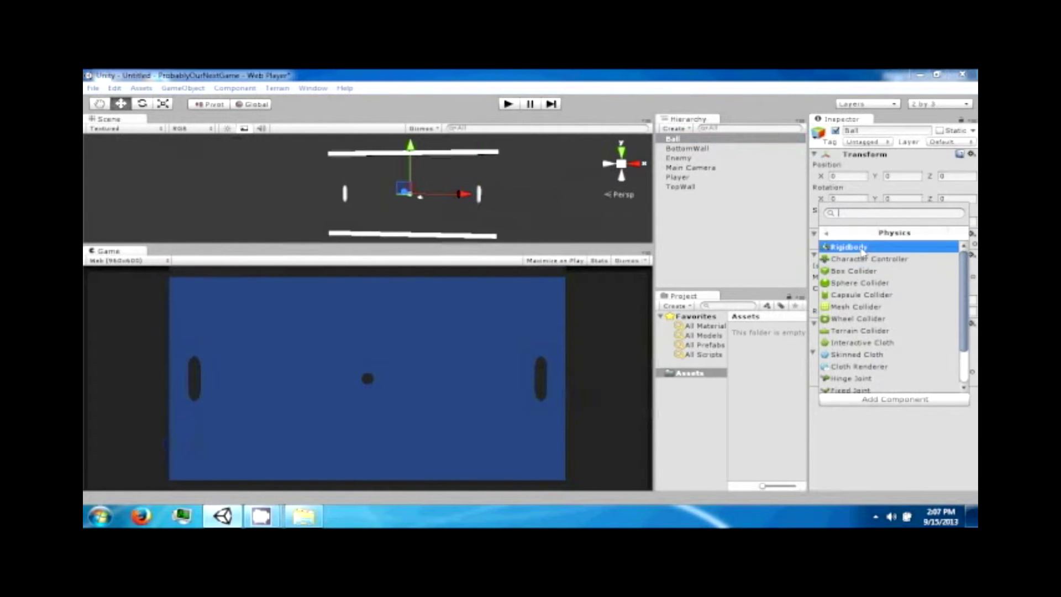
pyautogui.click(862, 249)
pyautogui.scroll(-3, 974, 375)
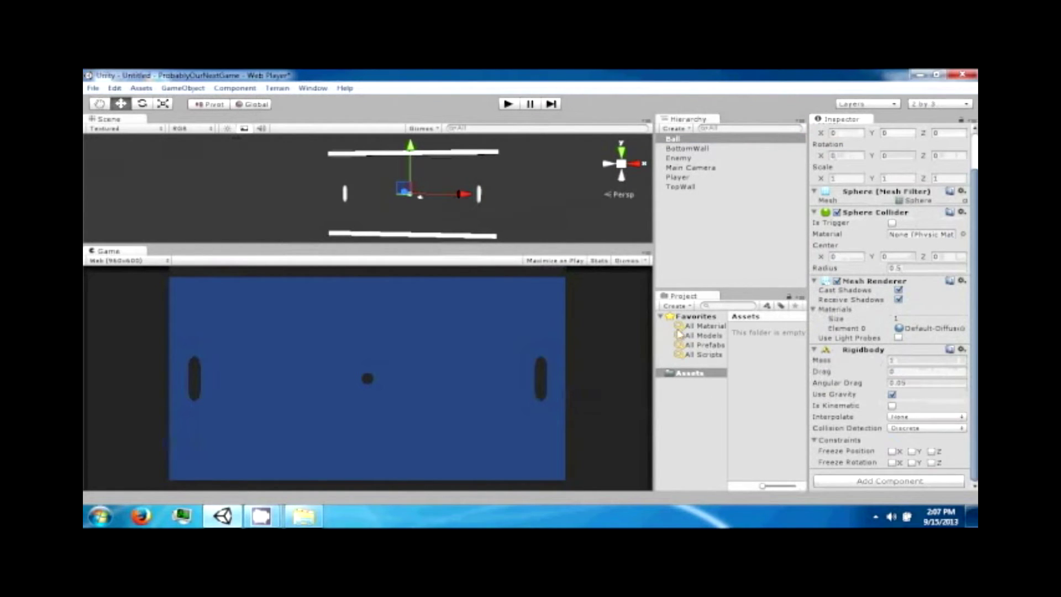
# Set the Ball Rigidbody's Mass to 0.01 and Angular Drag to 0
pyautogui.click(906, 359)
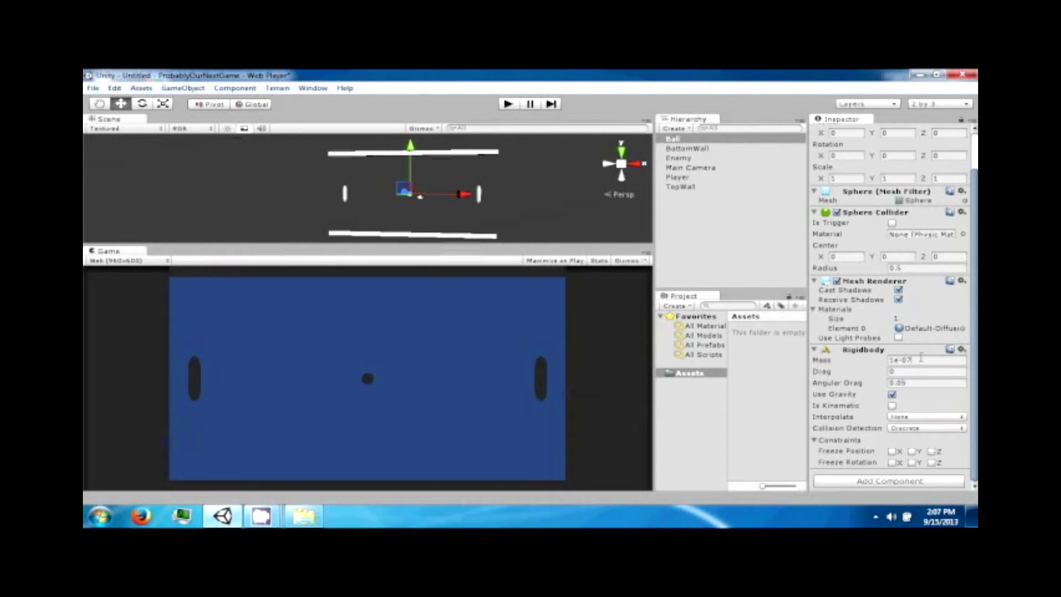
pyautogui.doubleClick(921, 359)
pyautogui.write('0')
pyautogui.doubleClick(929, 364)
pyautogui.press('BackSpace')
pyautogui.doubleClick(929, 364)
pyautogui.press('BackSpace')
pyautogui.click(931, 365)
pyautogui.press('BackSpace')
pyautogui.write('0')
pyautogui.click(931, 384)
pyautogui.write('0')
# Play the scene to watch the Ball fall, then stop it
pyautogui.click(508, 105)
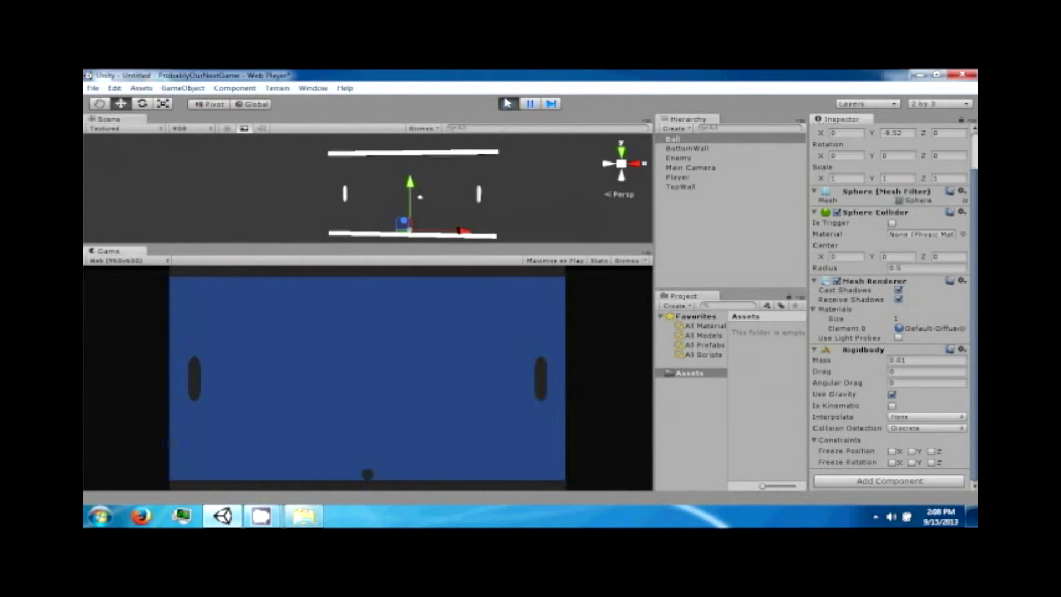
pyautogui.click(508, 104)
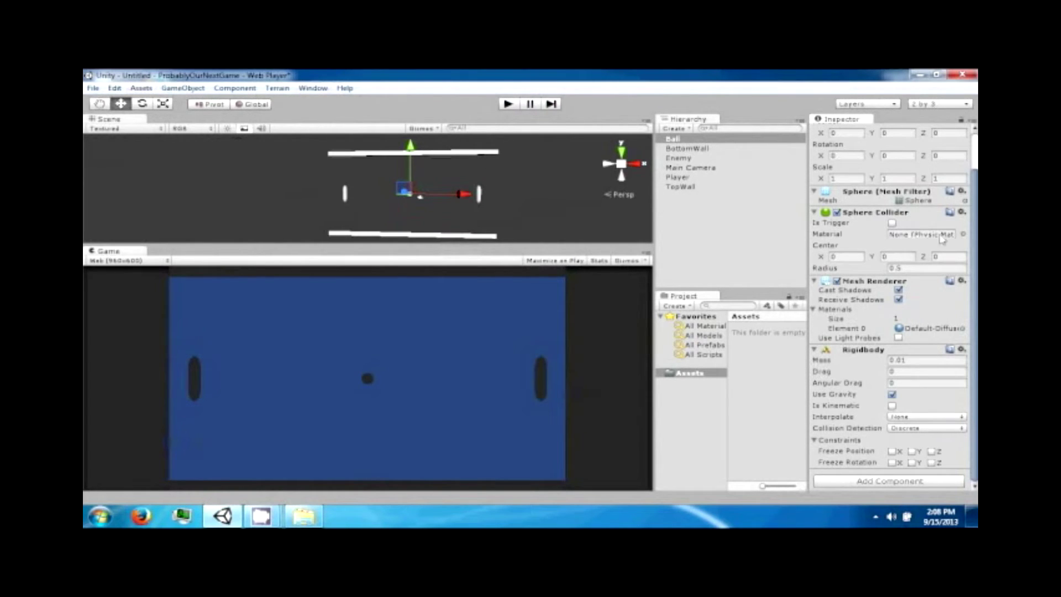
pyautogui.click(156, 90)
# Import the Physic Materials standard asset package into the project
pyautogui.moveTo(142, 178)
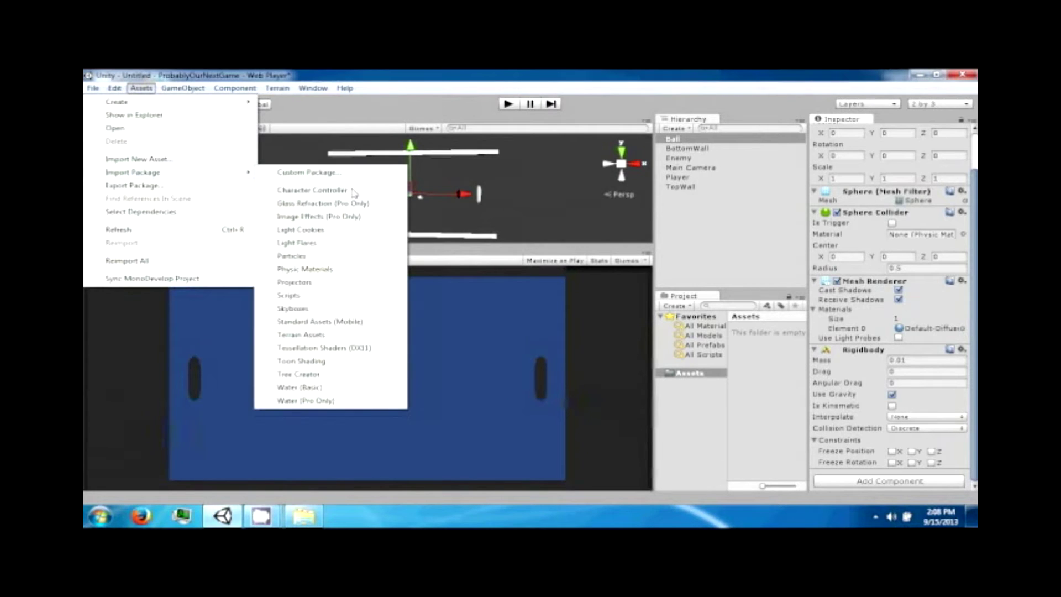
pyautogui.click(306, 269)
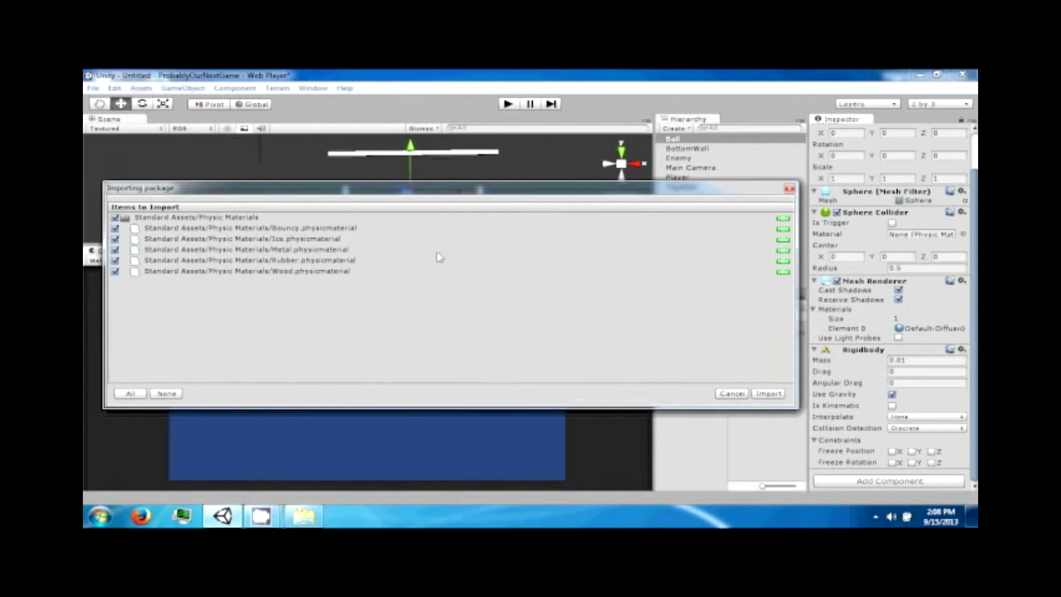
pyautogui.click(768, 393)
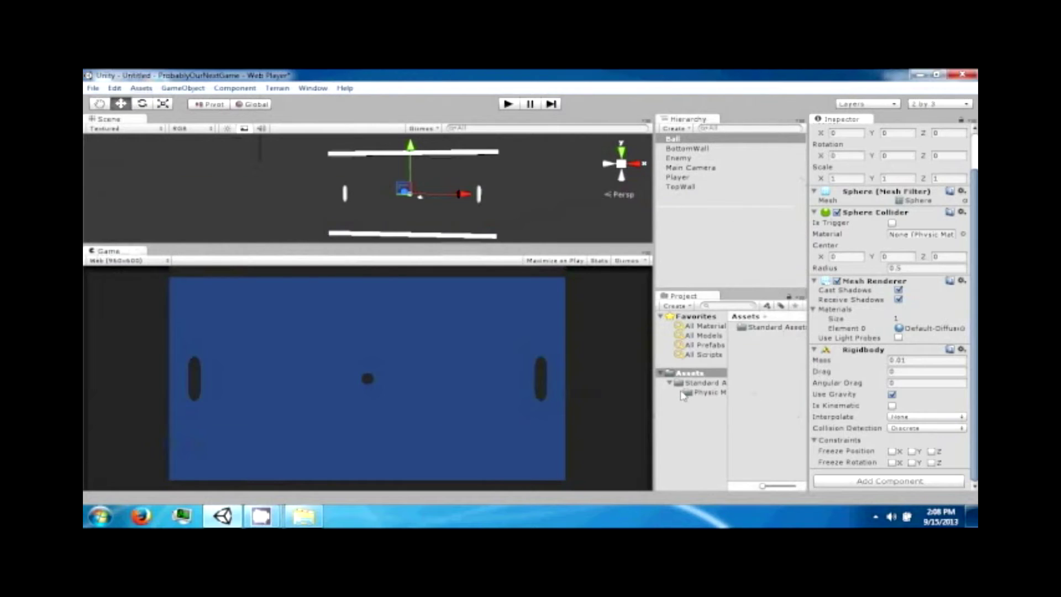
pyautogui.click(697, 393)
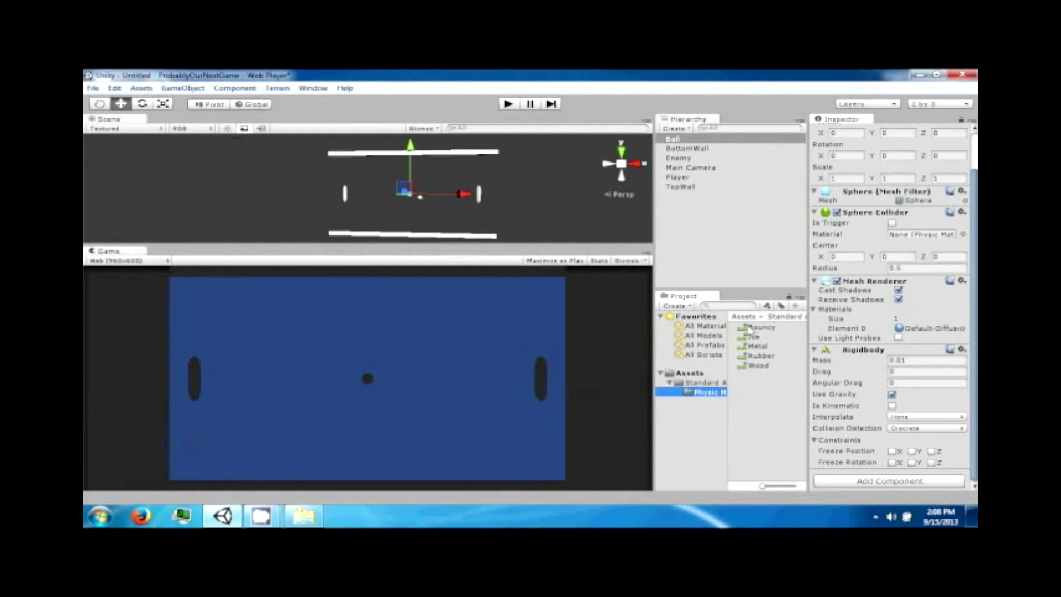
# Set the Bouncy material's dynamic and static friction to 0 and assign it to the Ball's collider
pyautogui.click(759, 327)
pyautogui.click(921, 159)
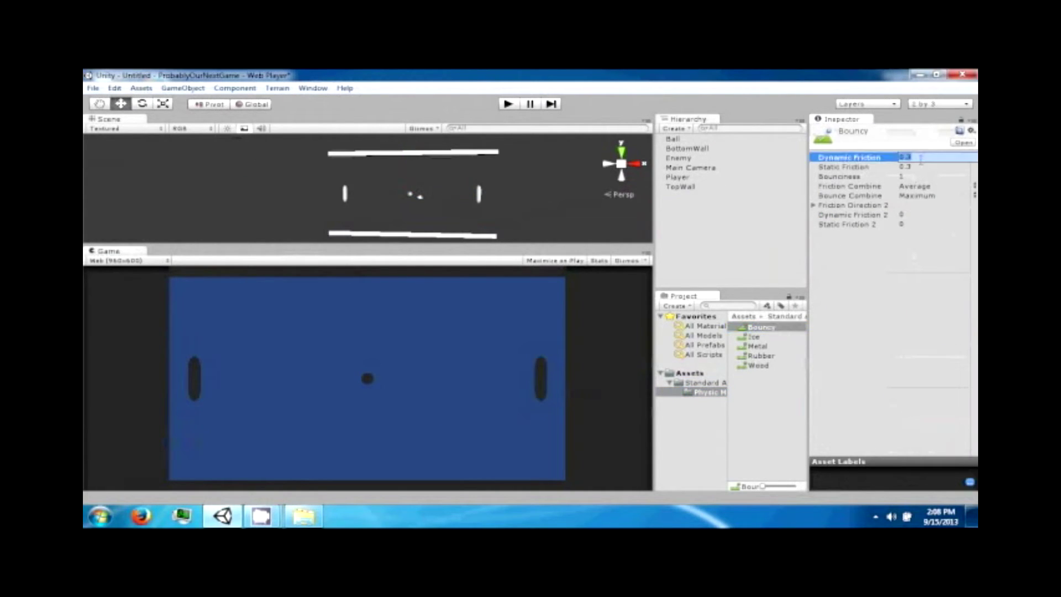
pyautogui.click(922, 166)
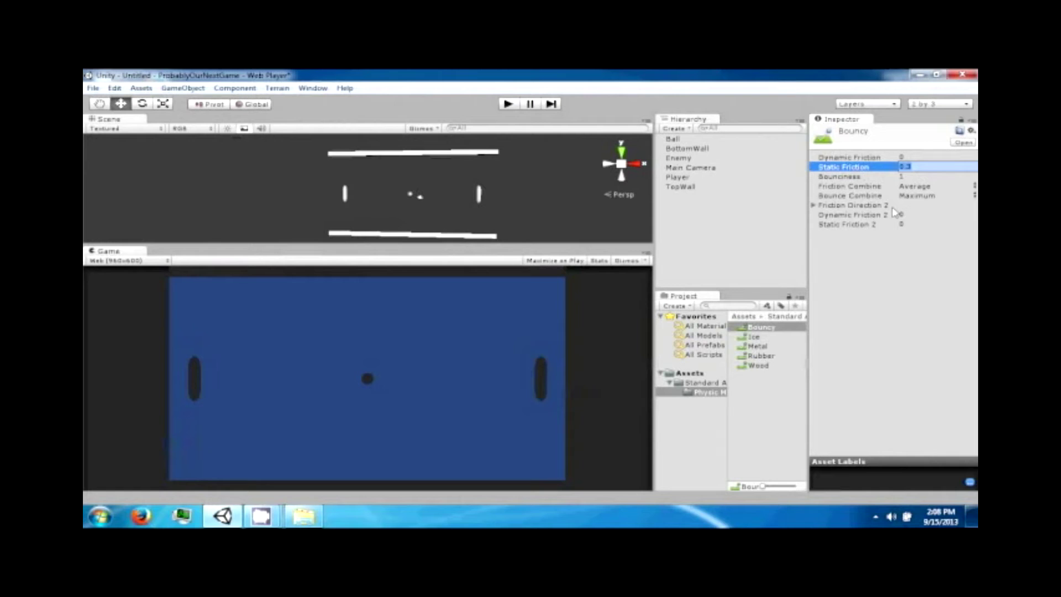
pyautogui.write('0')
pyautogui.press('Return')
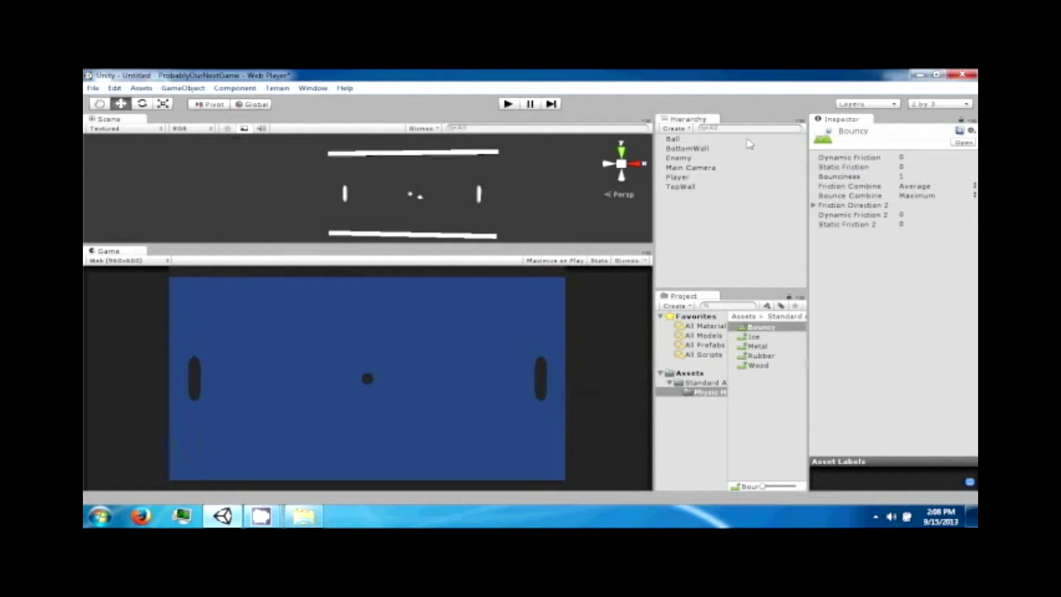
pyautogui.click(701, 140)
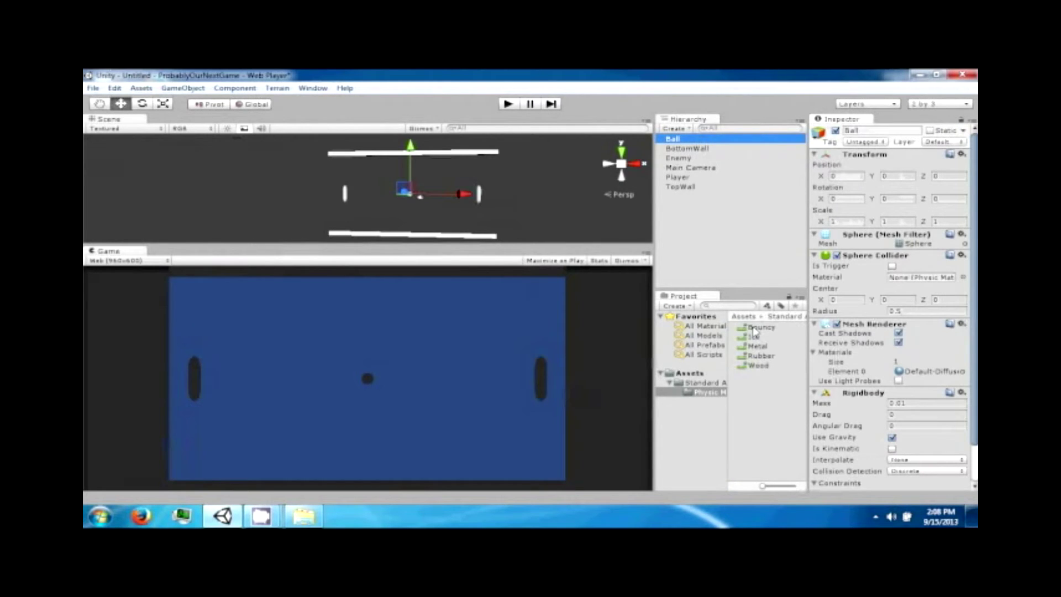
pyautogui.moveTo(754, 330); pyautogui.dragTo(907, 280)
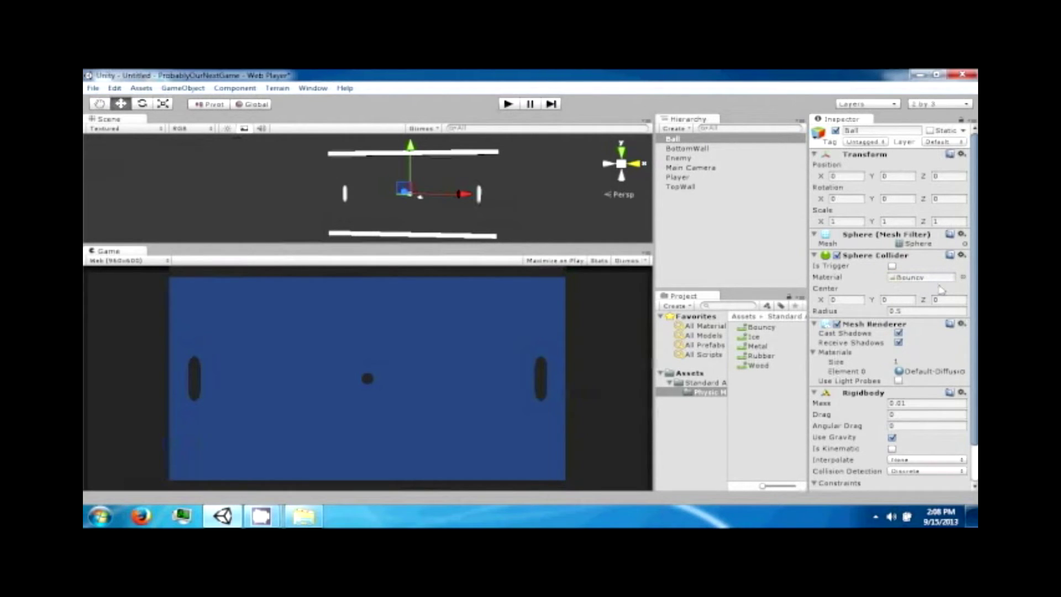
# Play the scene to watch the Ball drop and bounce, then stop it
pyautogui.click(507, 104)
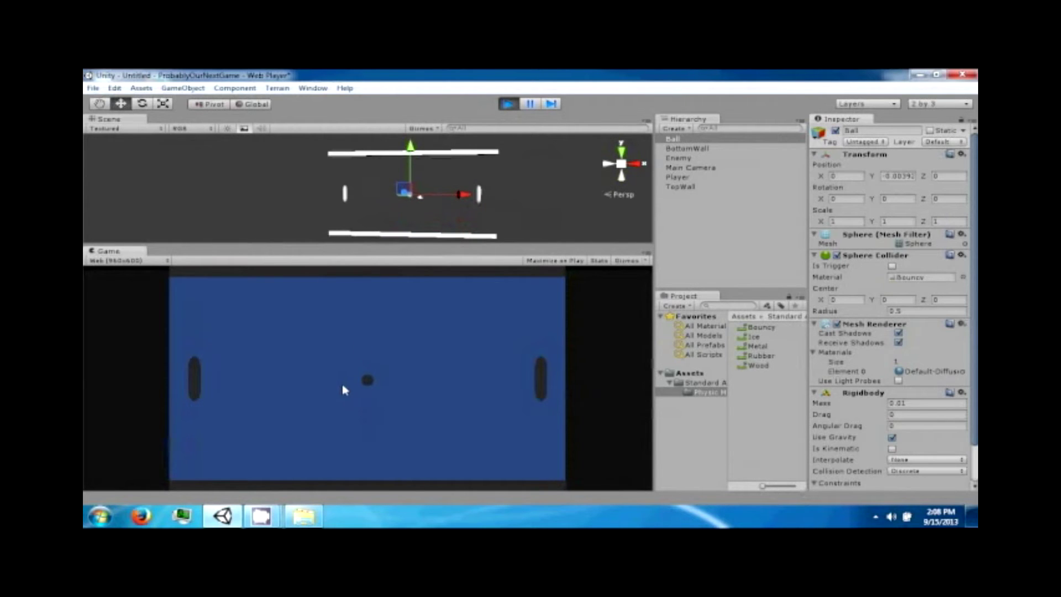
pyautogui.click(509, 104)
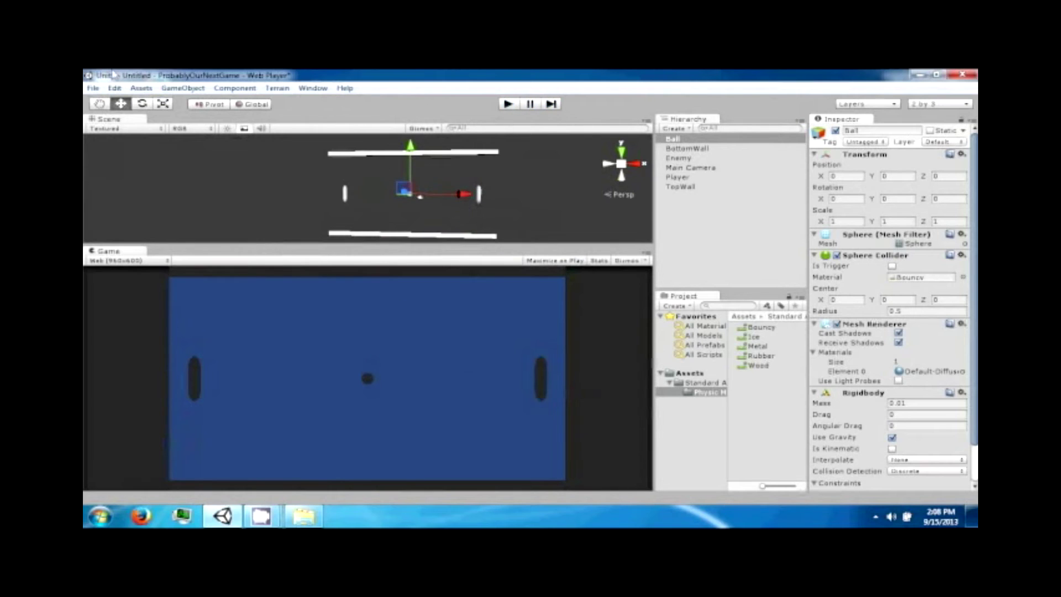
pyautogui.click(114, 88)
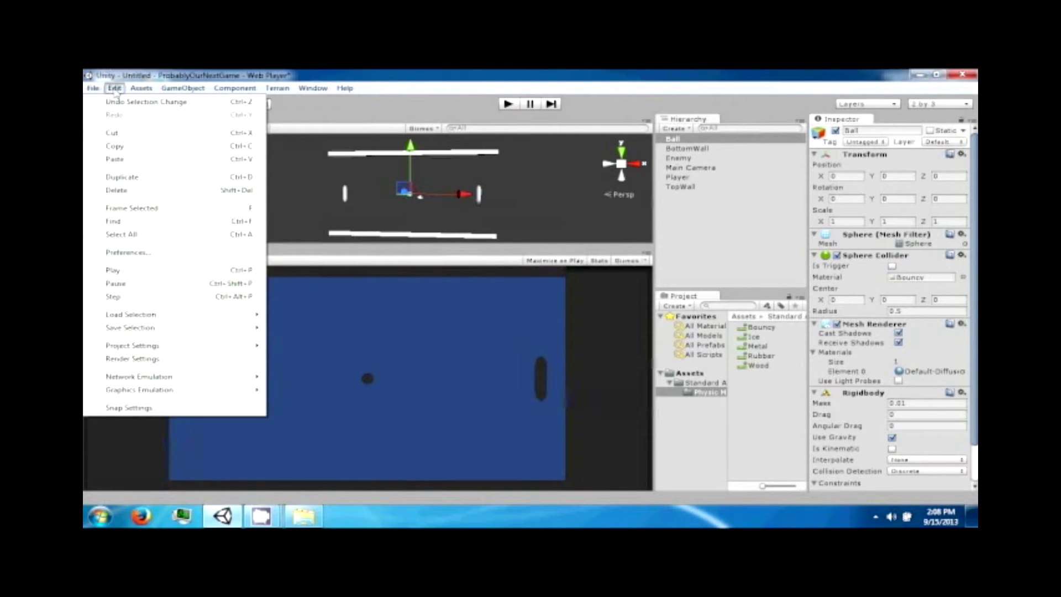
# Set the Render Settings ambient light colour to white (255, 255, 255)
pyautogui.click(113, 360)
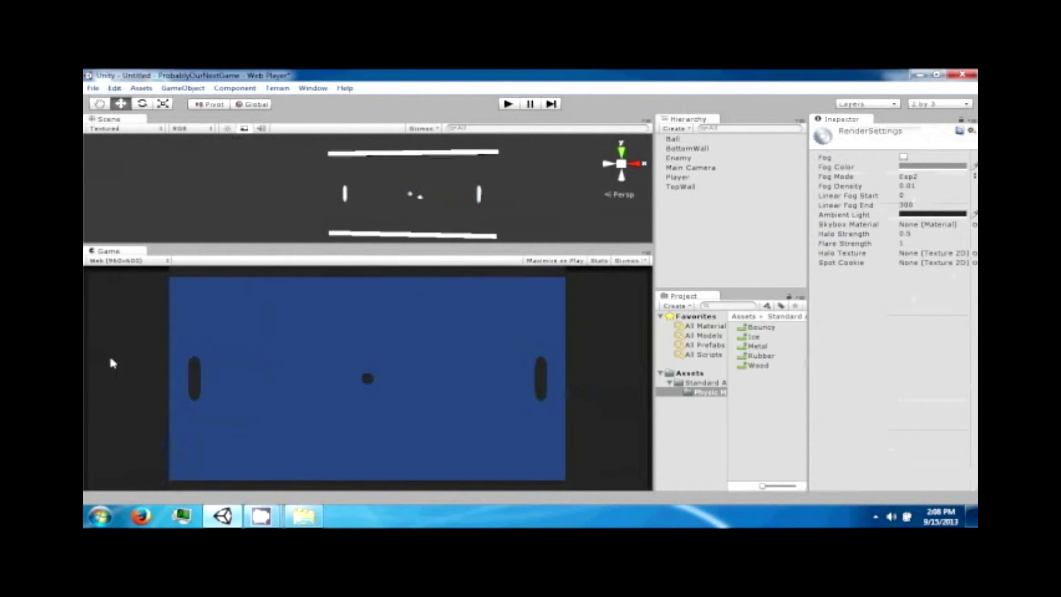
pyautogui.click(915, 215)
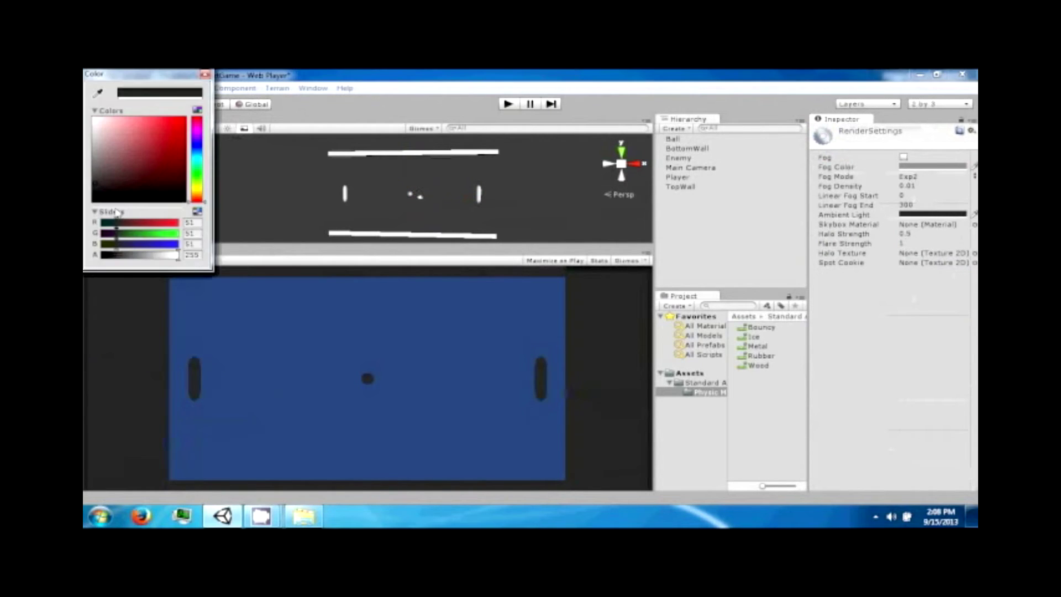
pyautogui.moveTo(118, 188); pyautogui.dragTo(87, 105)
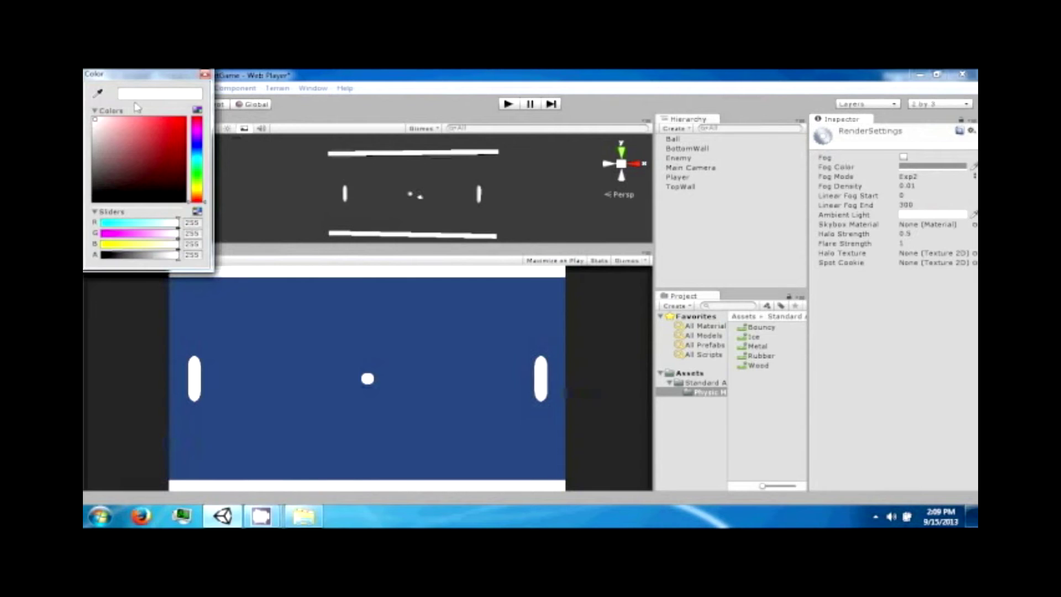
pyautogui.click(204, 74)
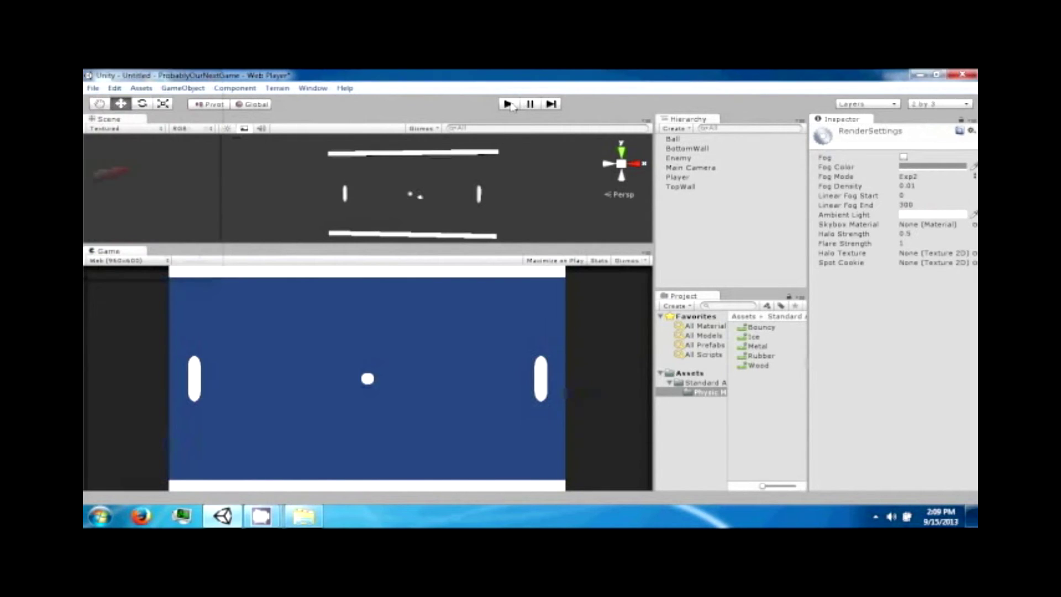
# Play-test the scene with the new lighting, then stop and deselect everything
pyautogui.click(509, 104)
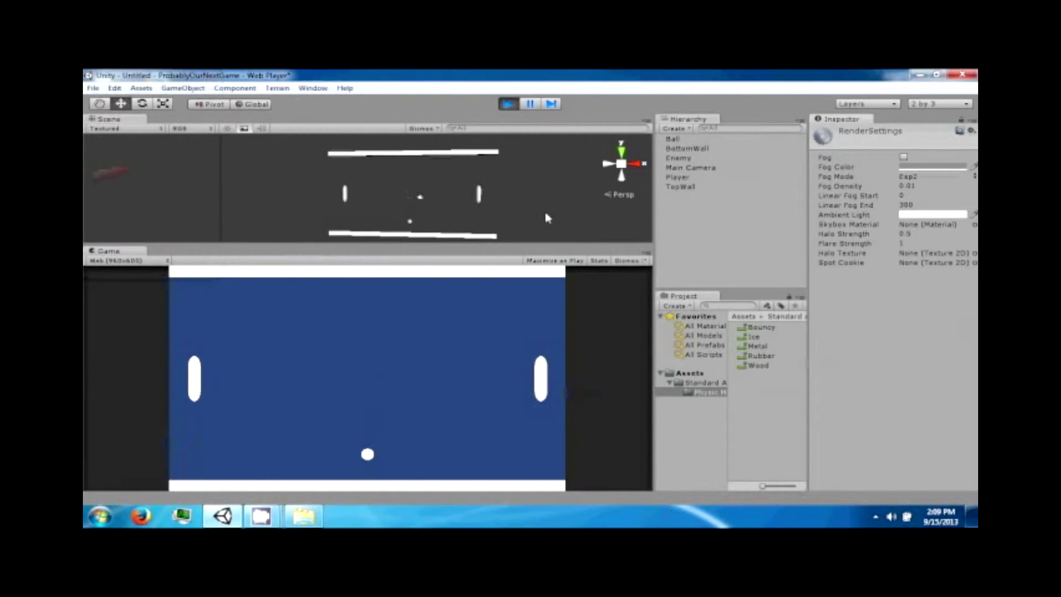
pyautogui.click(508, 104)
pyautogui.click(709, 226)
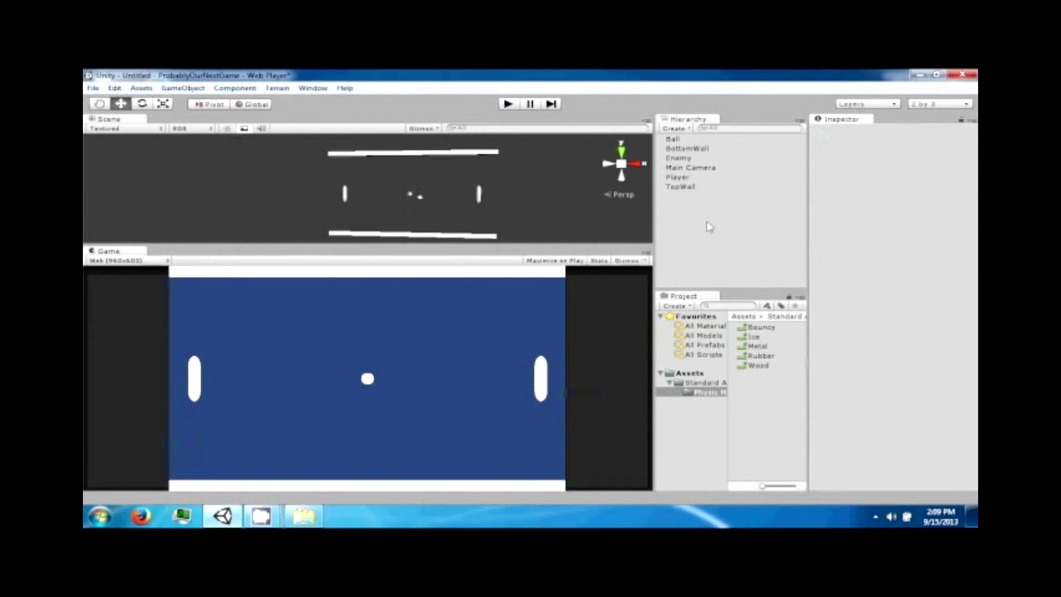
pyautogui.click(183, 88)
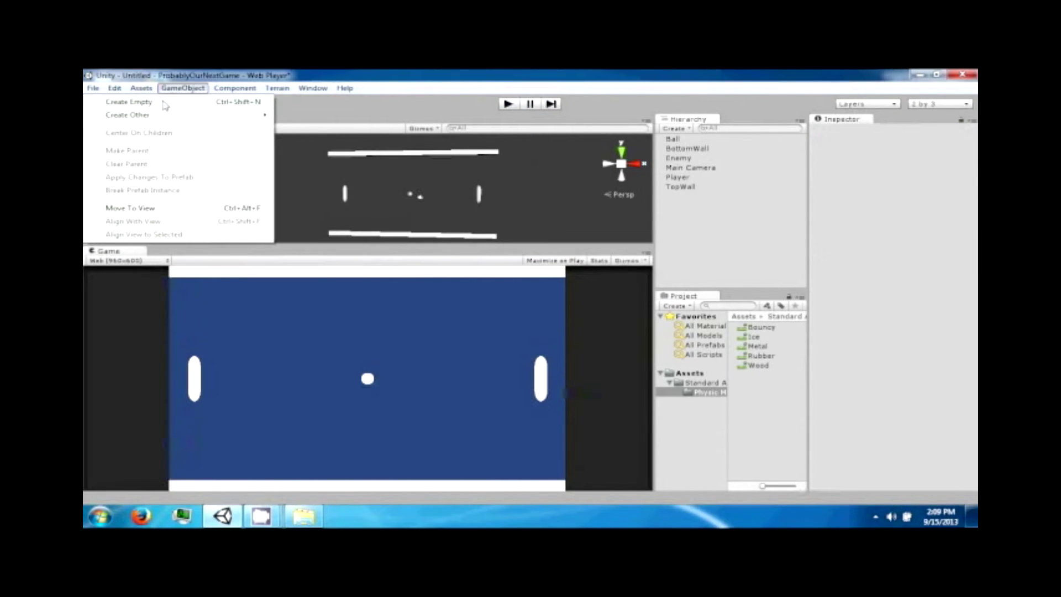
# Create an empty GameObject with zeroed position and name it Scenery
pyautogui.click(119, 101)
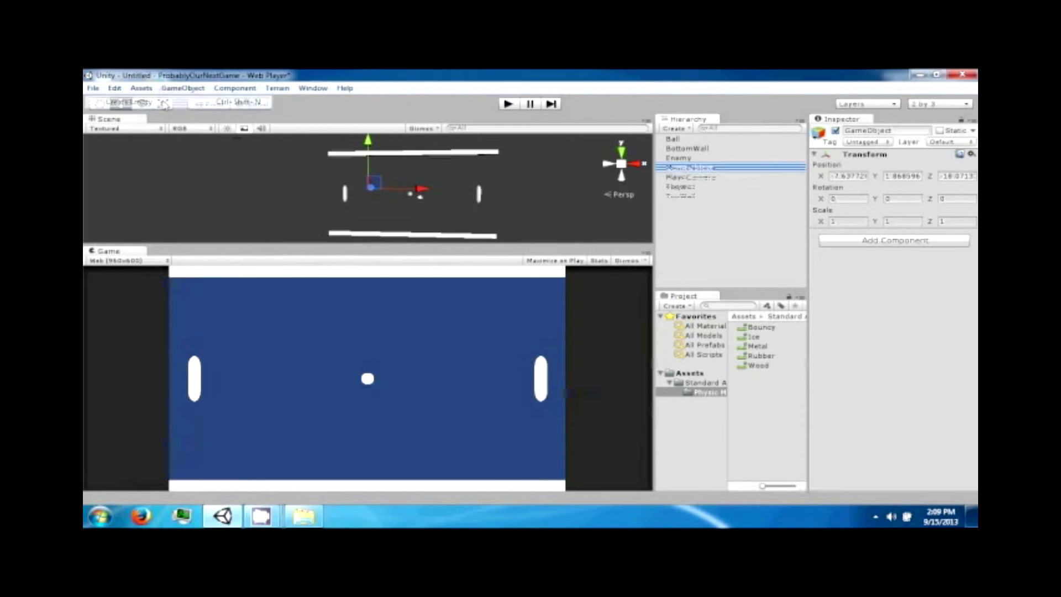
pyautogui.click(838, 176)
pyautogui.write('0')
pyautogui.press('Tab')
pyautogui.write('0')
pyautogui.press('Tab')
pyautogui.write('0')
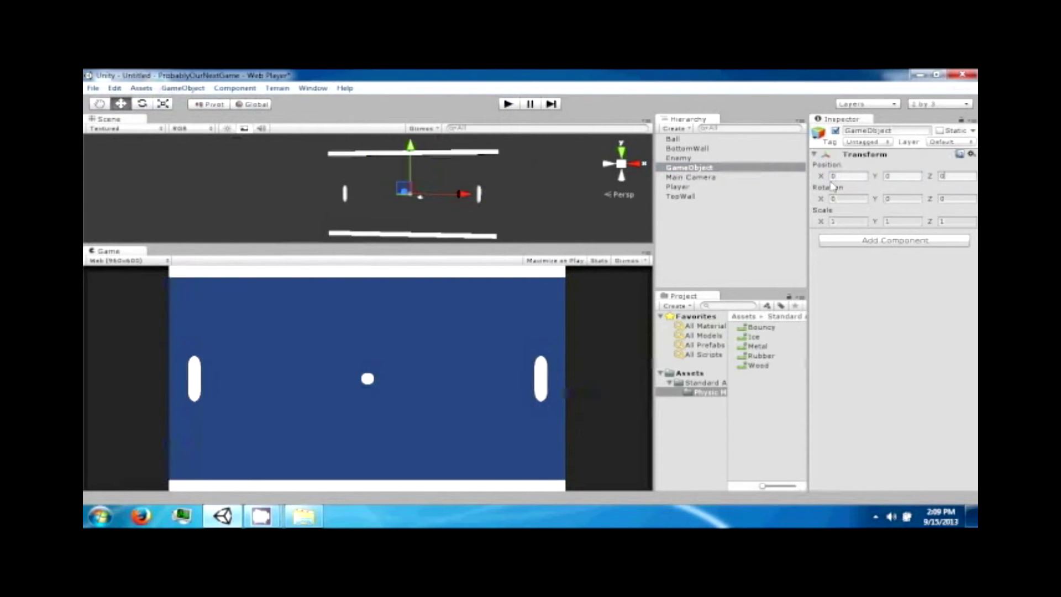
pyautogui.press('Return')
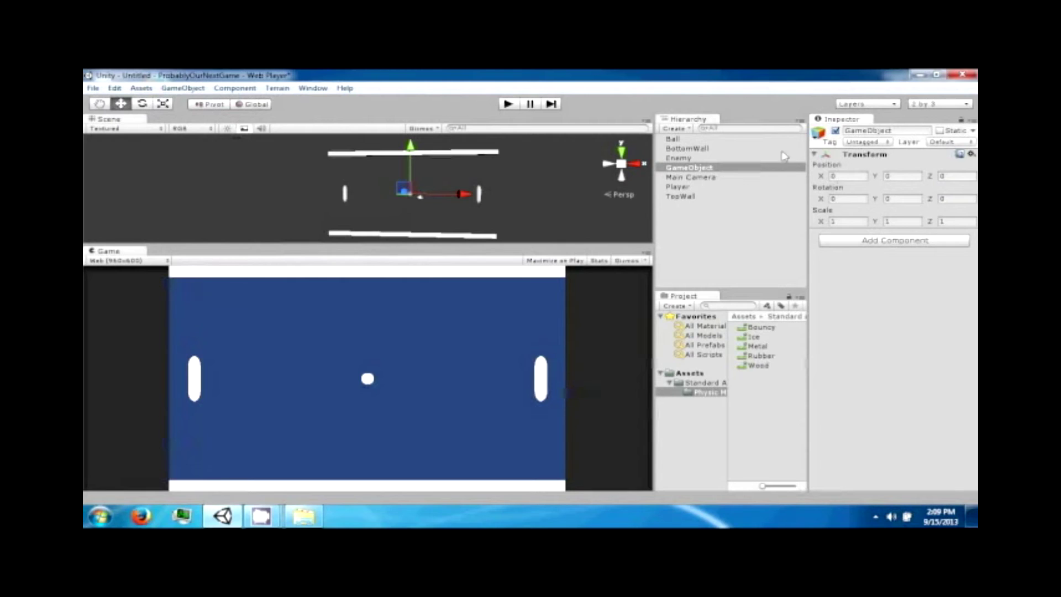
pyautogui.click(858, 131)
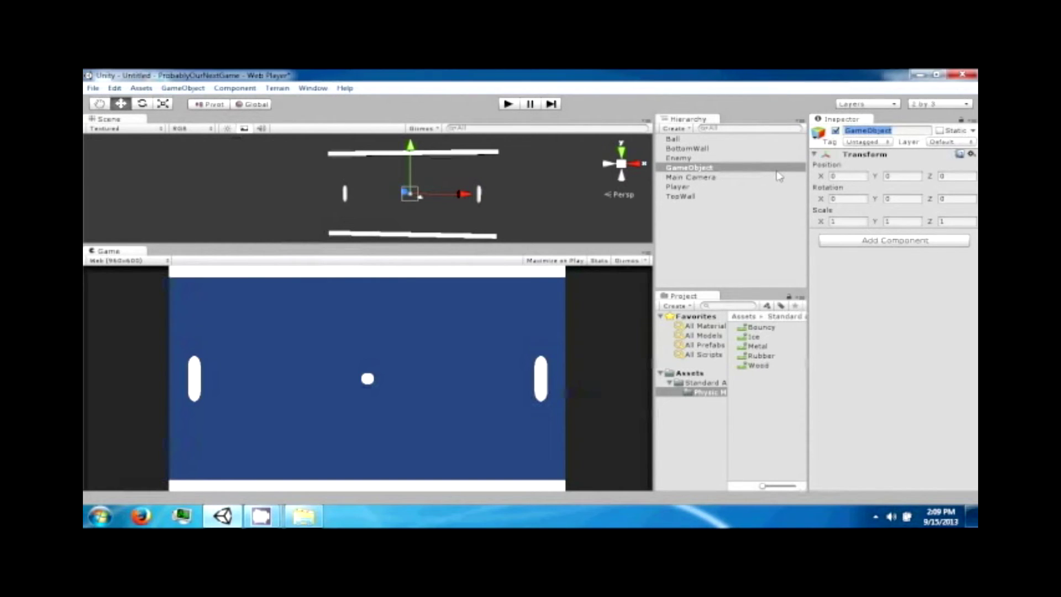
pyautogui.write('Scenery')
pyautogui.press('Return')
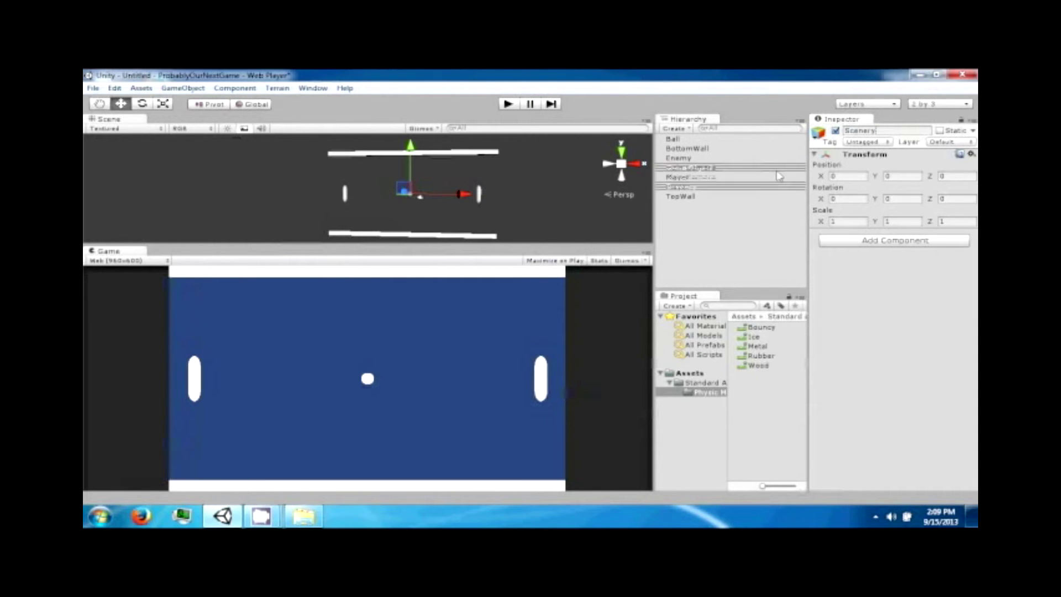
# Move BottomWall and TopWall under Scenery, then test-run the game and stop it
pyautogui.moveTo(682, 148); pyautogui.dragTo(684, 177)
pyautogui.click(690, 188)
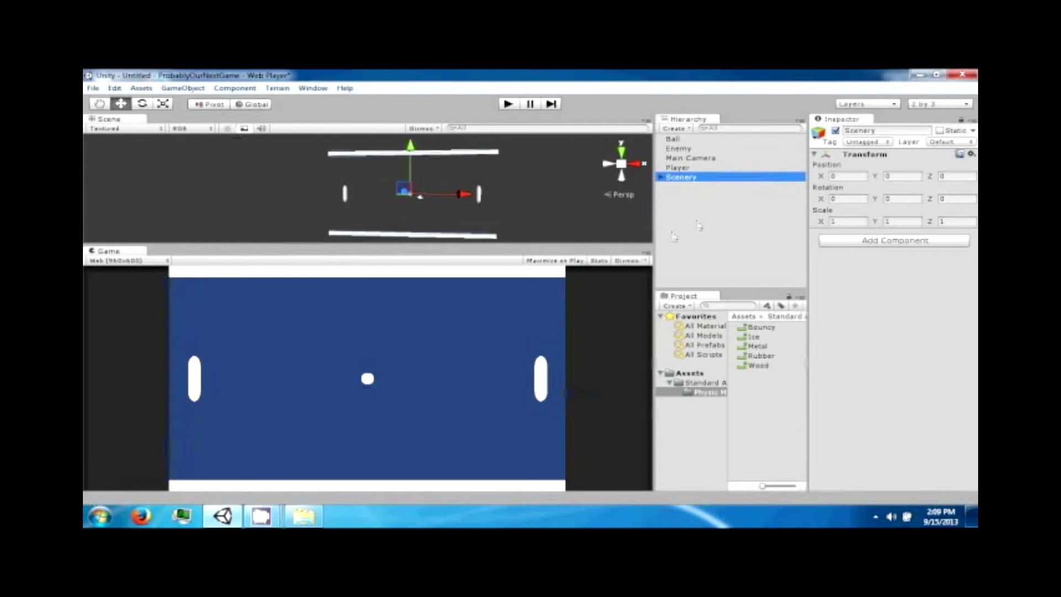
pyautogui.click(749, 225)
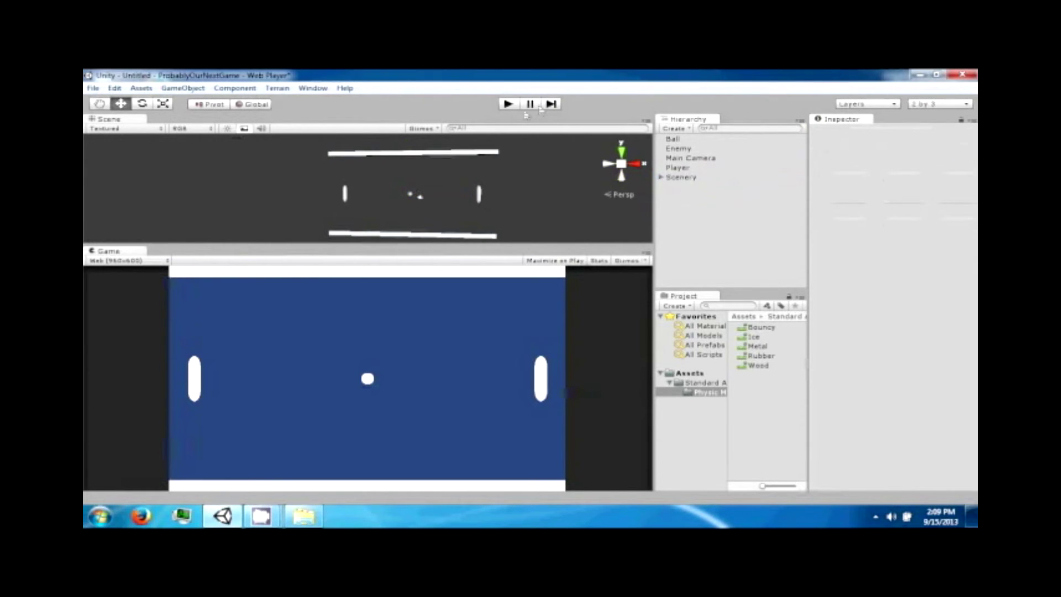
pyautogui.click(509, 104)
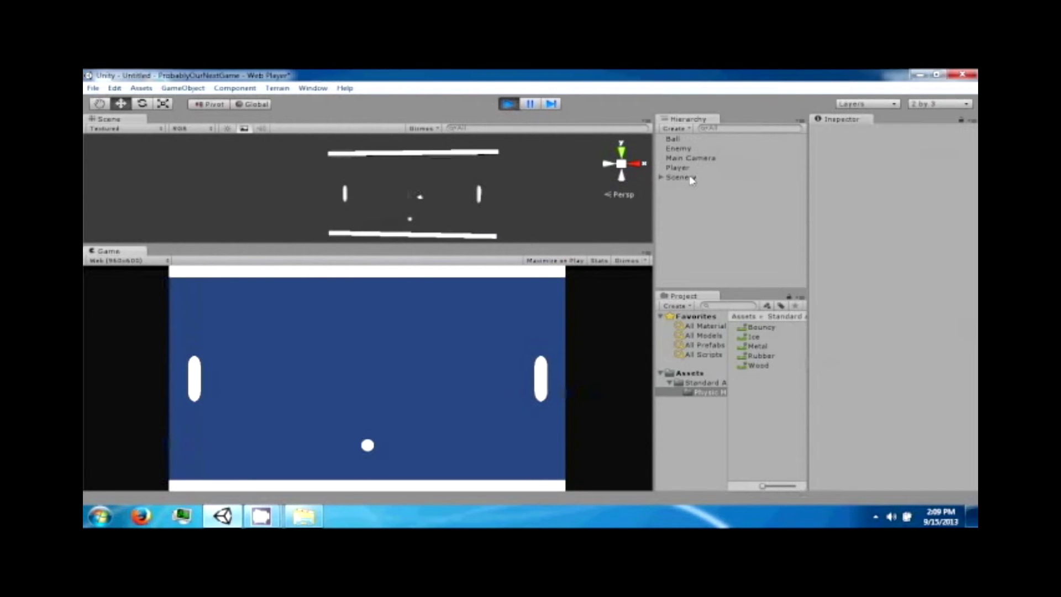
pyautogui.hotkey('ctrl', 'p')
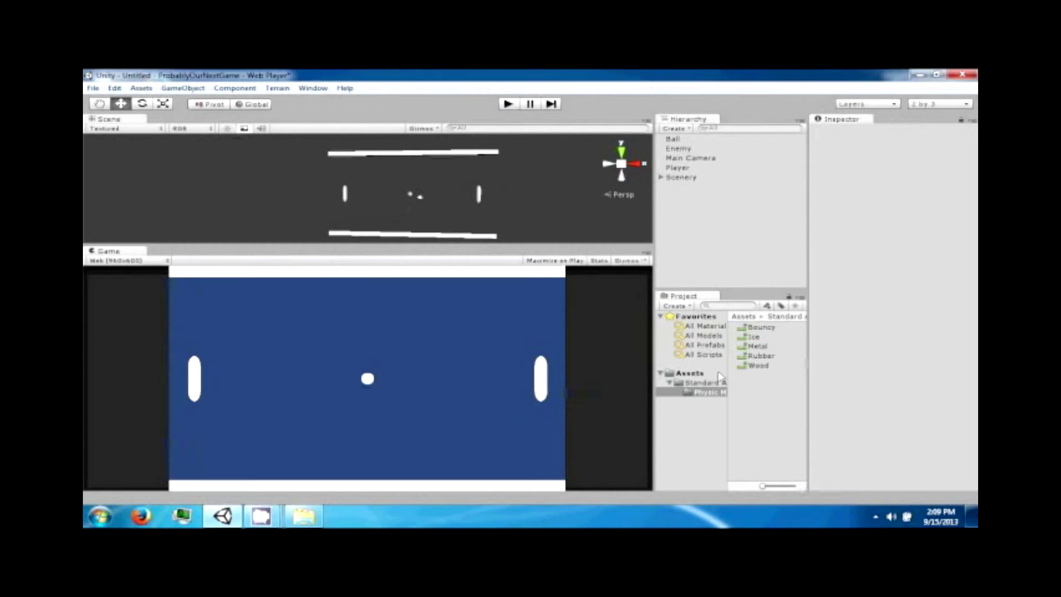
pyautogui.click(694, 373)
# Create a folder named Resources in Assets and open it
pyautogui.rightClick(760, 363)
pyautogui.moveTo(789, 177)
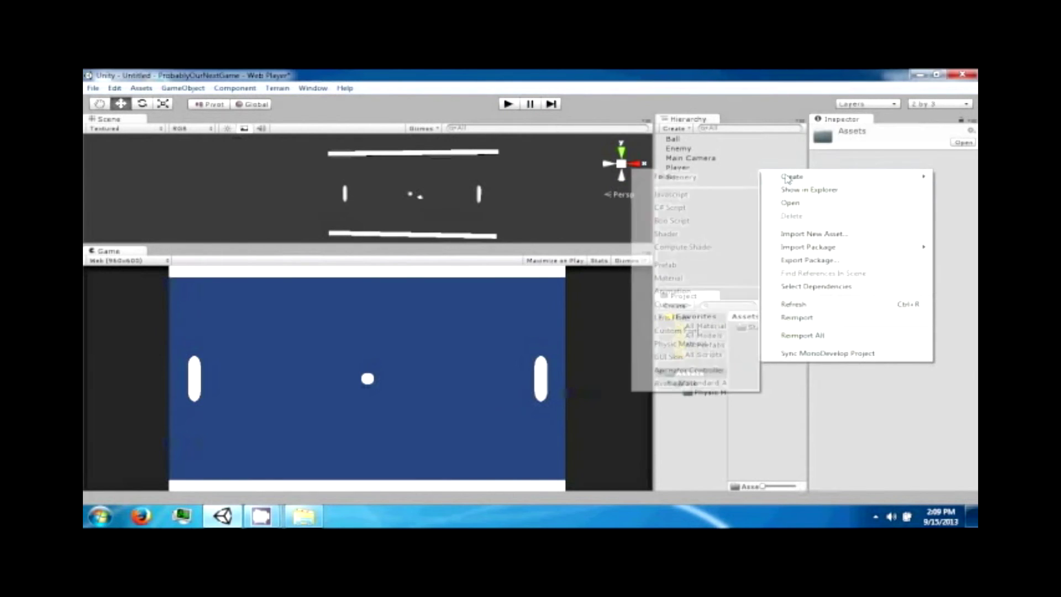
pyautogui.click(684, 181)
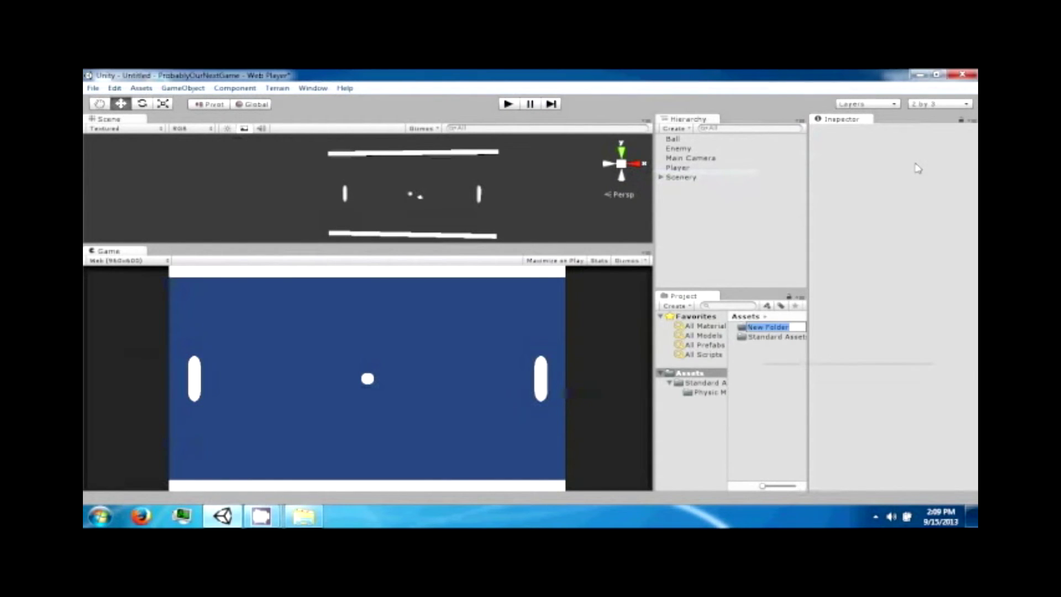
pyautogui.write('P')
pyautogui.press('Return')
pyautogui.click(701, 382)
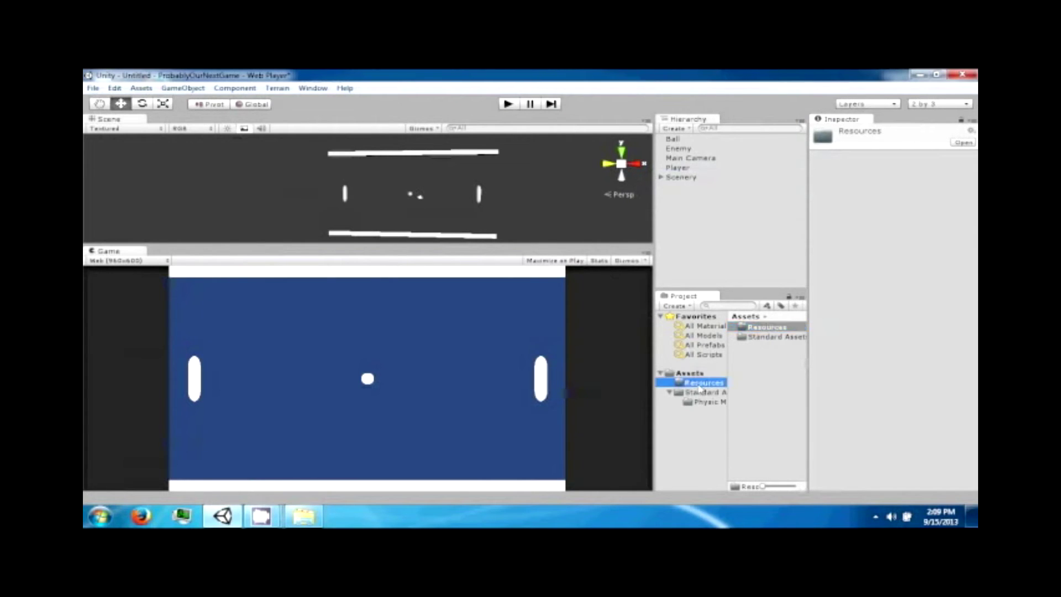
# Create a Scripts folder inside Resources and open it
pyautogui.rightClick(803, 362)
pyautogui.moveTo(812, 176)
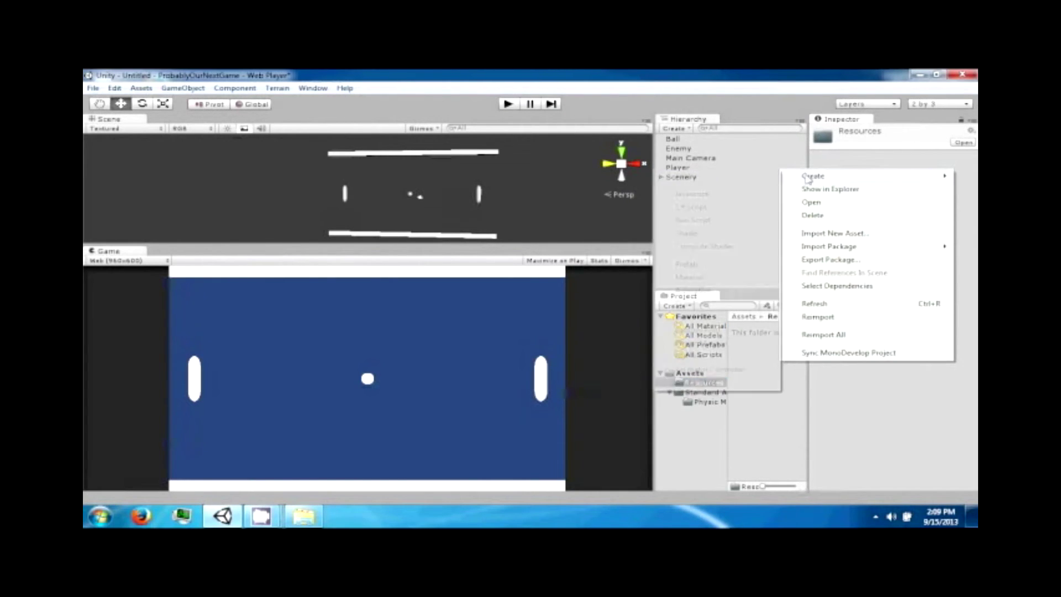
pyautogui.click(719, 175)
pyautogui.write('Scri')
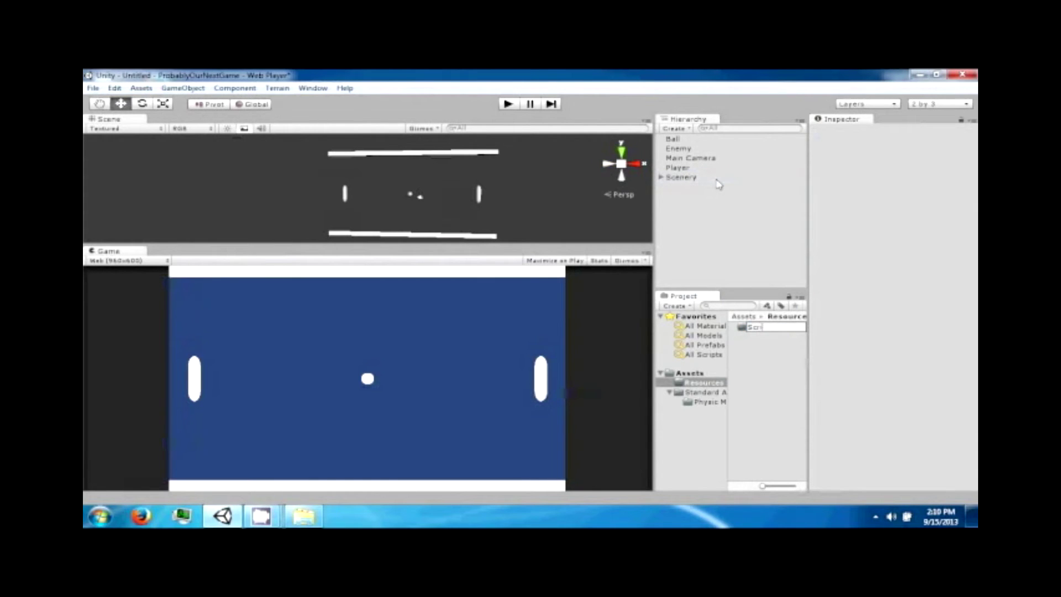
pyautogui.write('pts')
pyautogui.press('Return')
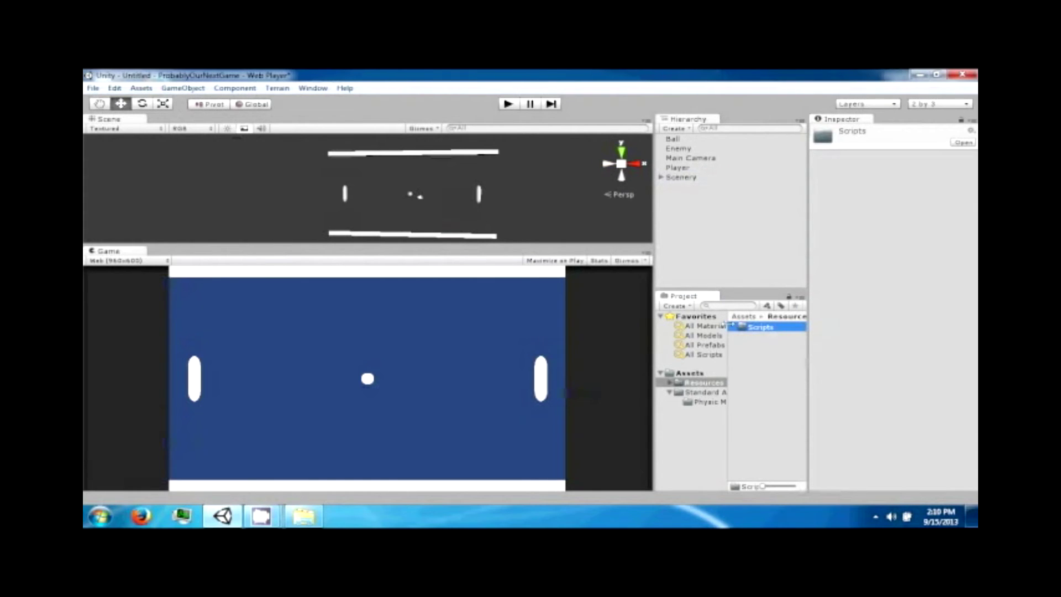
pyautogui.doubleClick(757, 327)
# Create a new C# script named Player in the Scripts folder
pyautogui.rightClick(757, 351)
pyautogui.moveTo(791, 165)
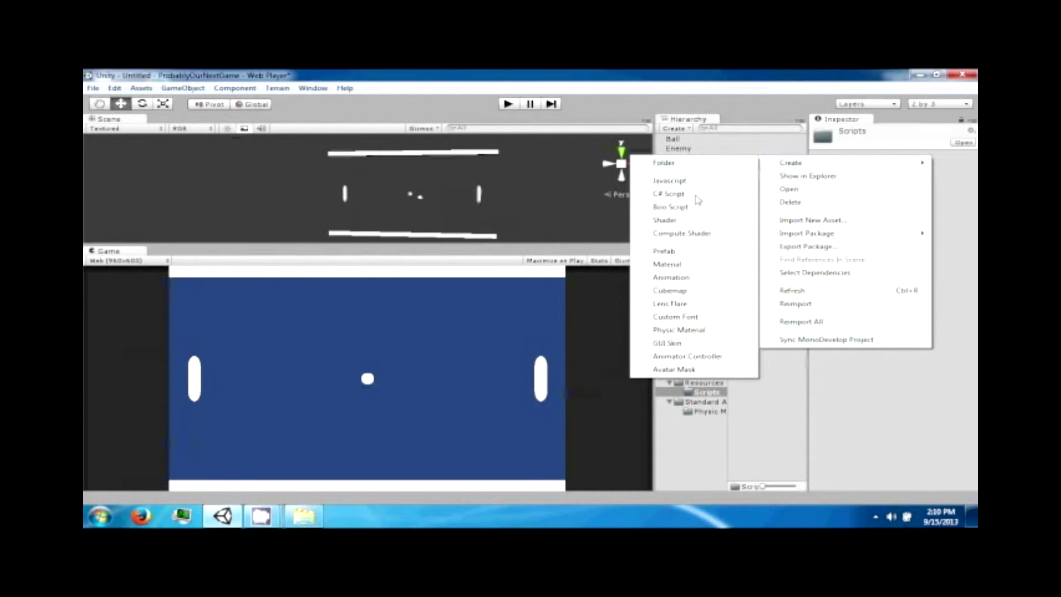
pyautogui.click(724, 194)
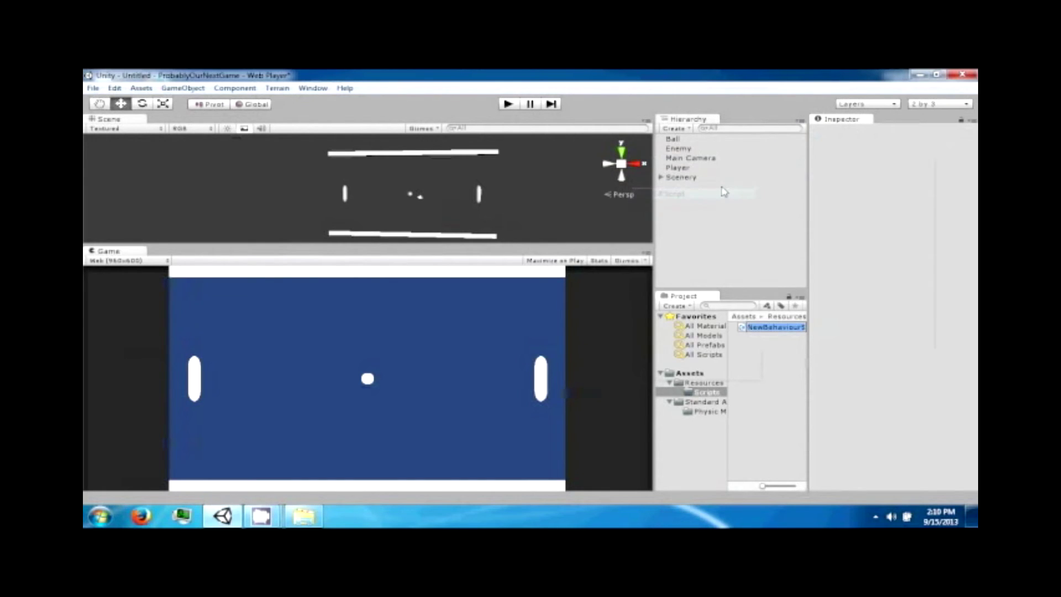
pyautogui.write('Player')
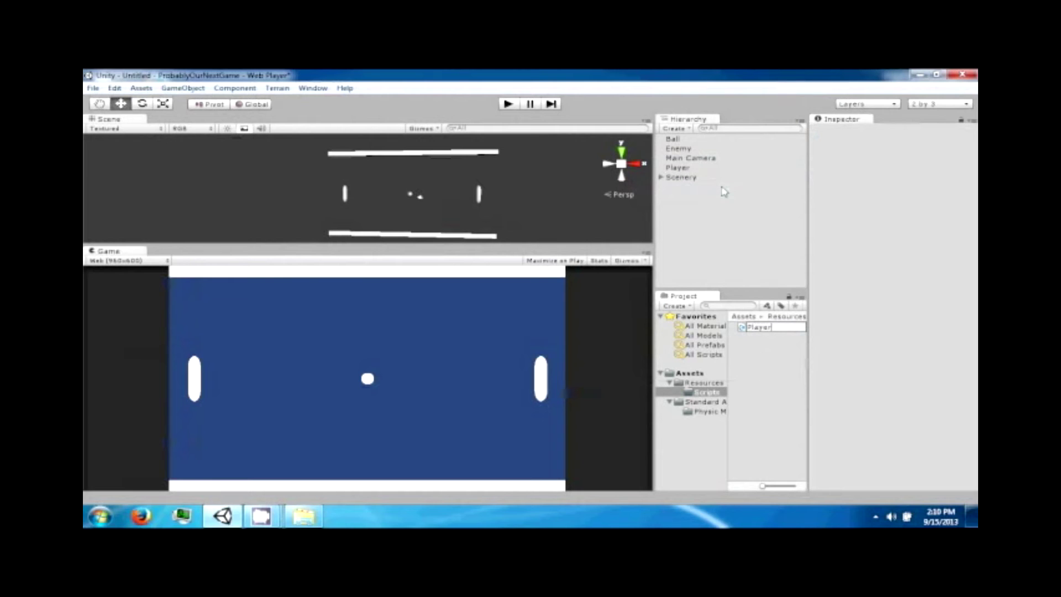
pyautogui.press('Return')
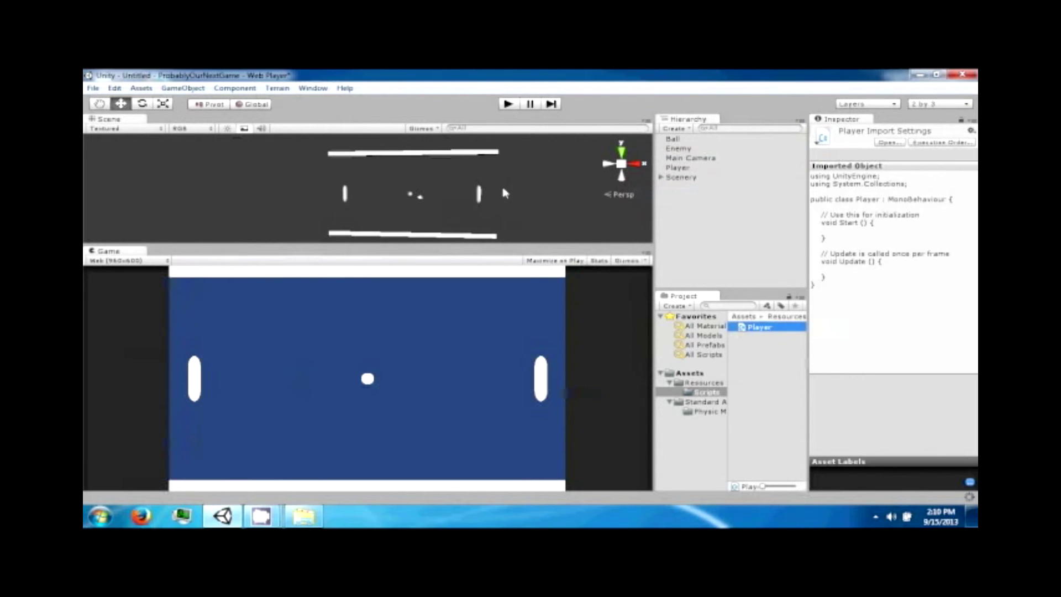
pyautogui.click(678, 168)
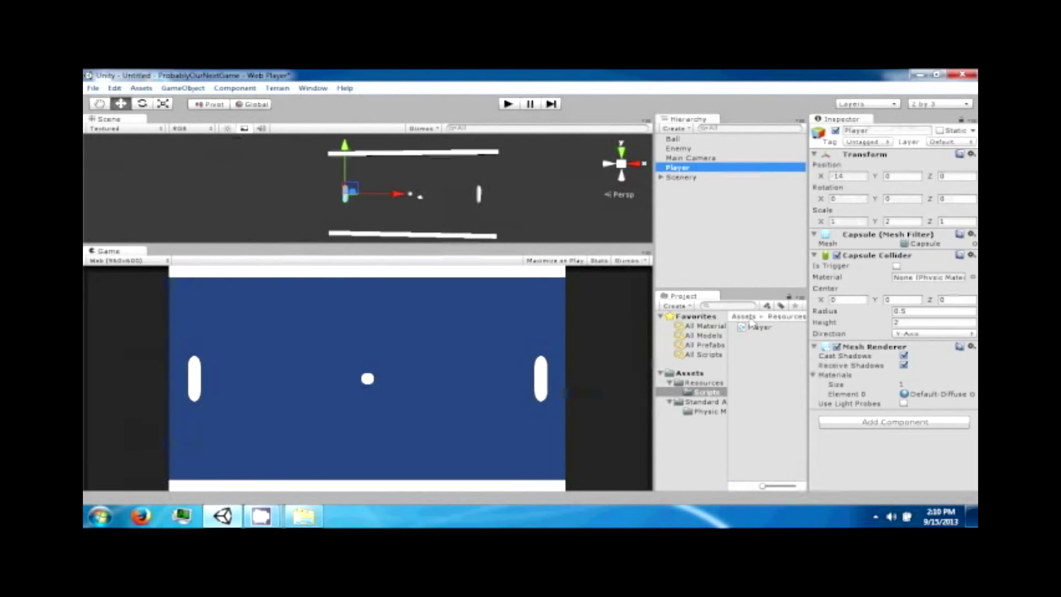
# Attach the Player script to the Player paddle, then zoom and orbit the Scene view around it
pyautogui.moveTo(751, 326); pyautogui.dragTo(693, 171)
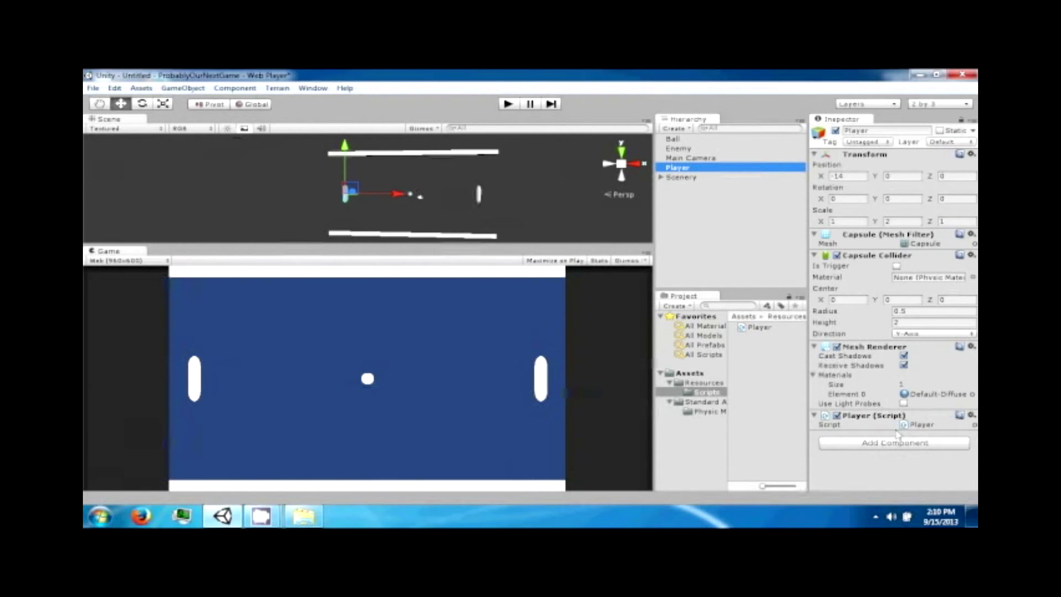
pyautogui.keyDown('alt'); pyautogui.moveTo(400, 200); pyautogui.dragTo(374, 201, button='right'); pyautogui.keyUp('alt')
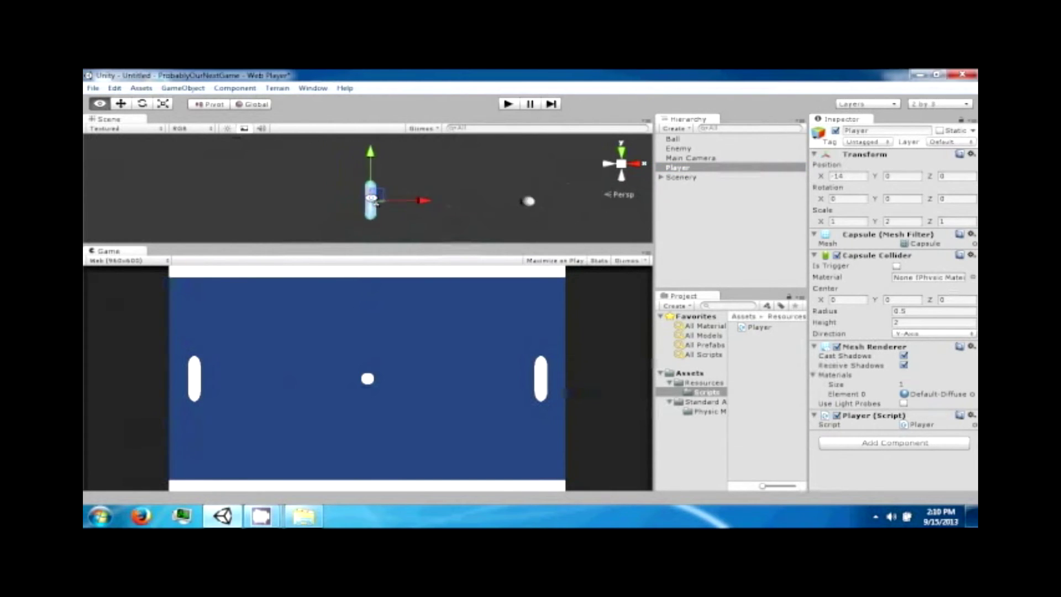
pyautogui.keyDown('alt'); pyautogui.moveTo(373, 199); pyautogui.dragTo(364, 166); pyautogui.keyUp('alt')
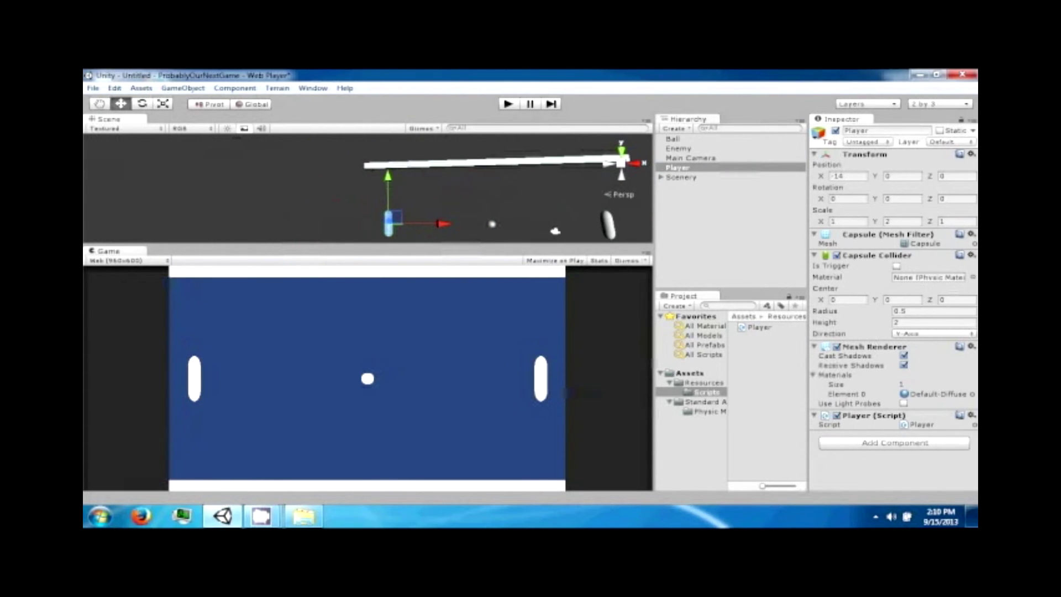
pyautogui.click(890, 442)
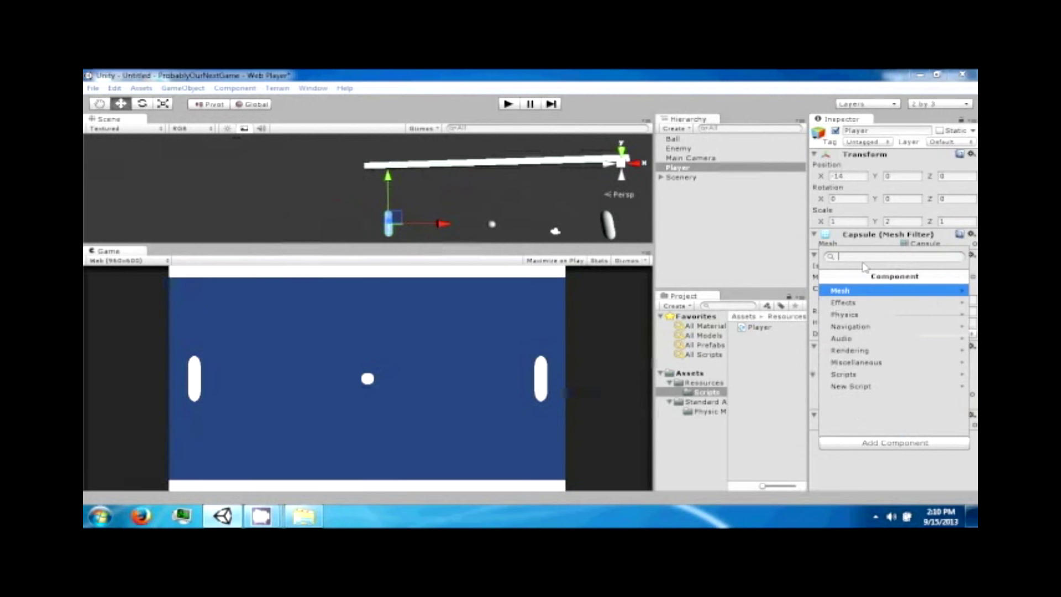
# Add a Rigidbody to the Player paddle with Use Gravity turned off
pyautogui.click(851, 314)
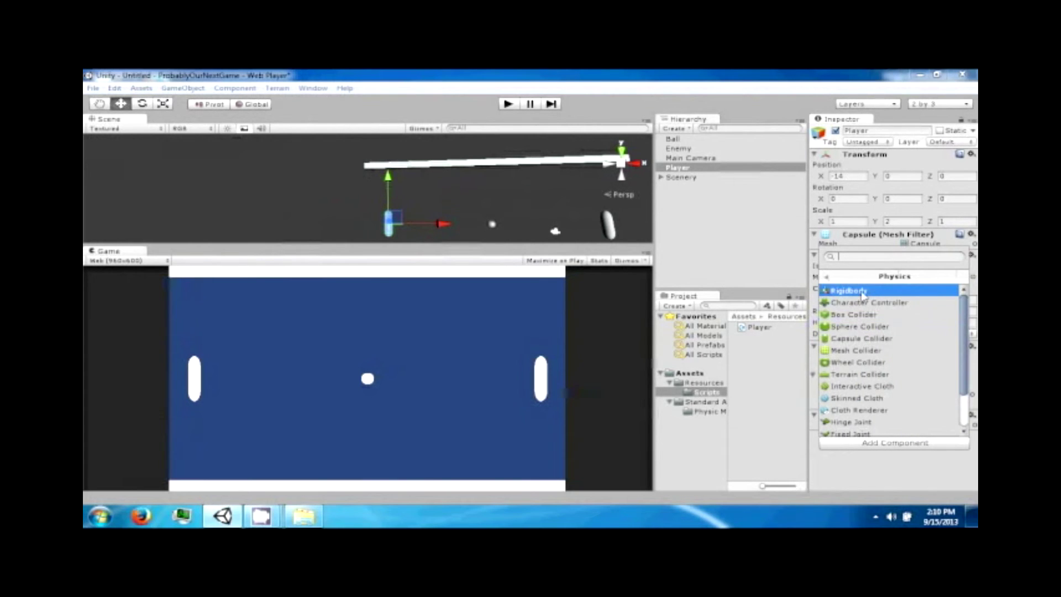
pyautogui.click(862, 291)
pyautogui.scroll(-3, 913, 399)
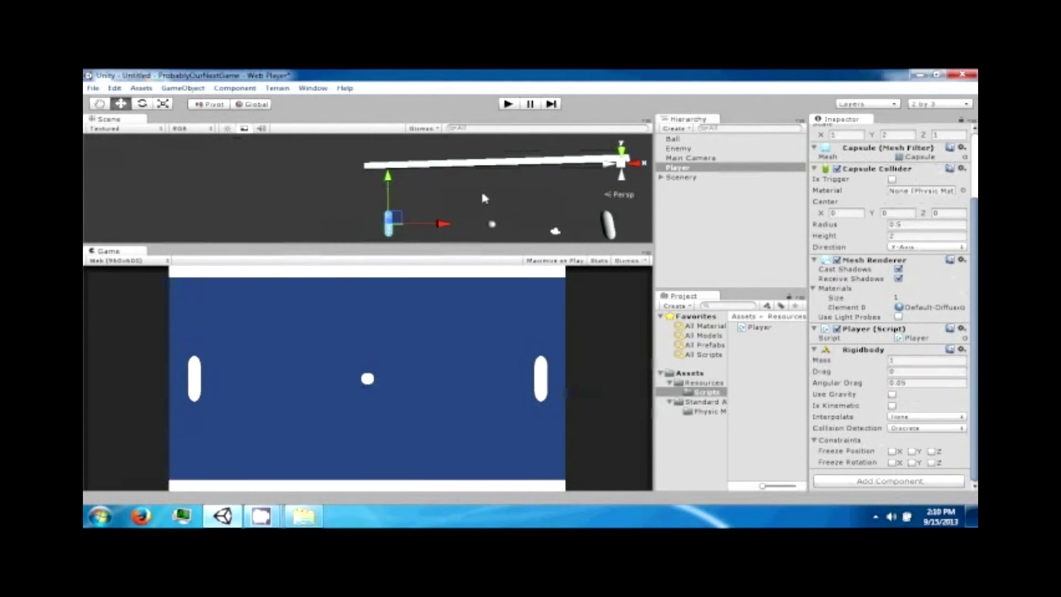
pyautogui.keyDown('alt'); pyautogui.moveTo(484, 198); pyautogui.dragTo(481, 208); pyautogui.keyUp('alt')
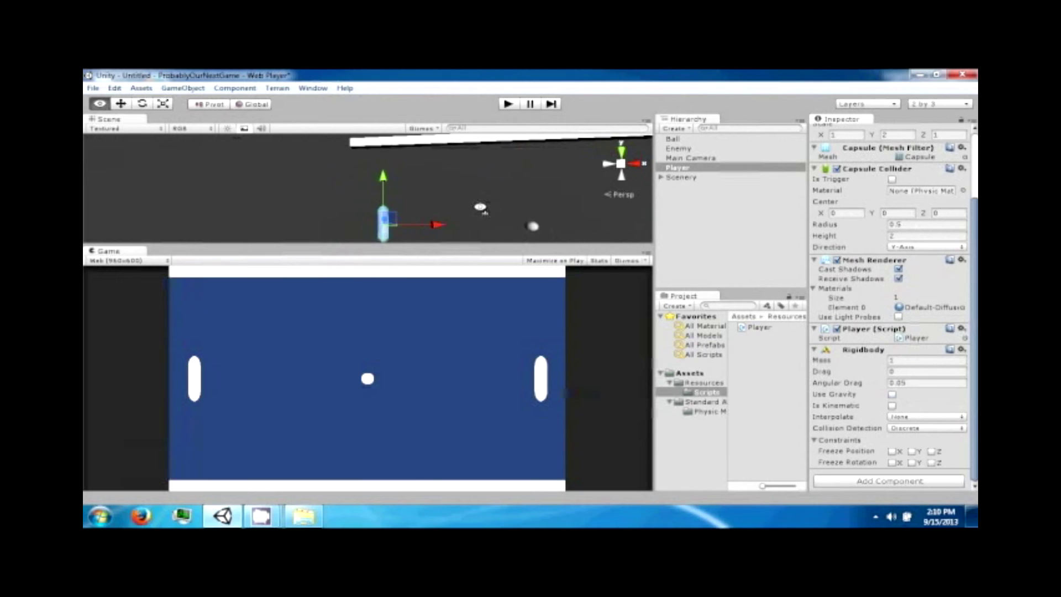
pyautogui.click(933, 393)
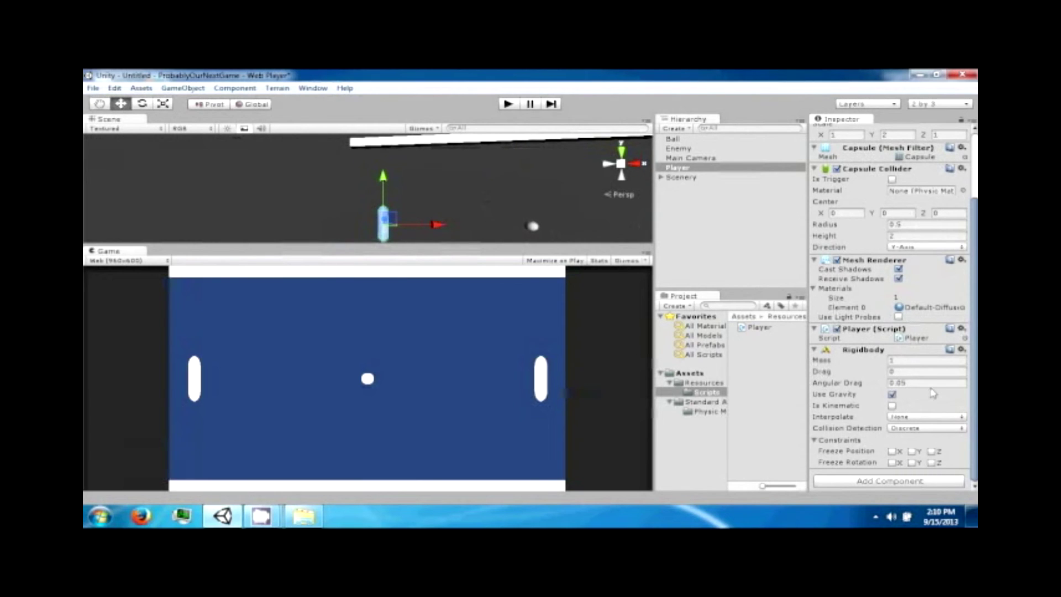
pyautogui.click(931, 386)
pyautogui.click(893, 395)
pyautogui.doubleClick(920, 383)
# Freeze the paddle's position on X and Z and its rotation on X, Y and Z
pyautogui.click(912, 451)
pyautogui.click(932, 452)
pyautogui.click(931, 463)
pyautogui.click(912, 452)
pyautogui.click(892, 451)
pyautogui.click(891, 463)
pyautogui.click(912, 462)
pyautogui.keyDown('alt'); pyautogui.moveTo(402, 181); pyautogui.dragTo(422, 218); pyautogui.keyUp('alt')
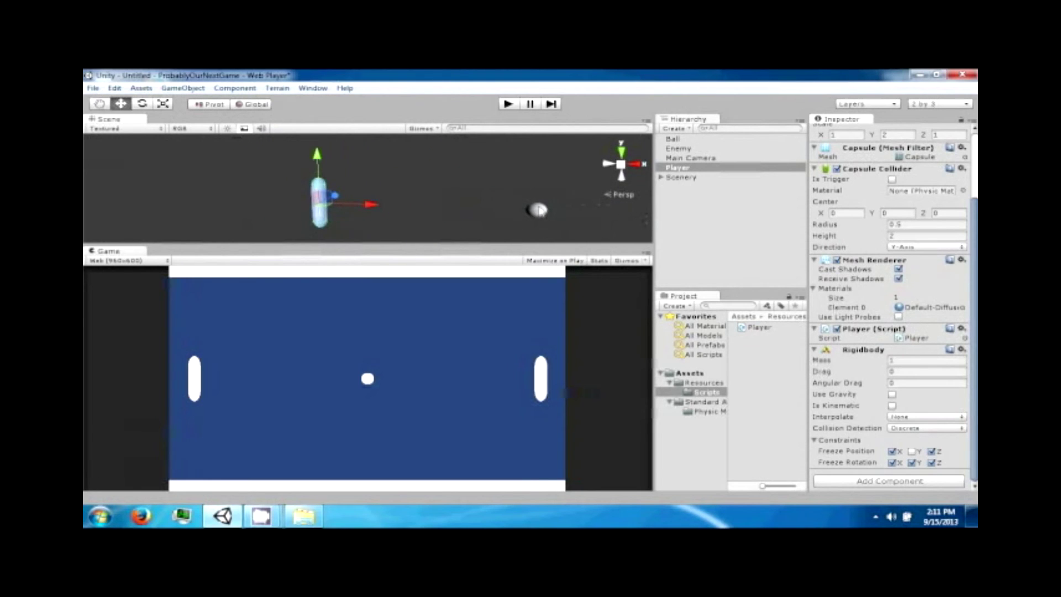
pyautogui.click(541, 210)
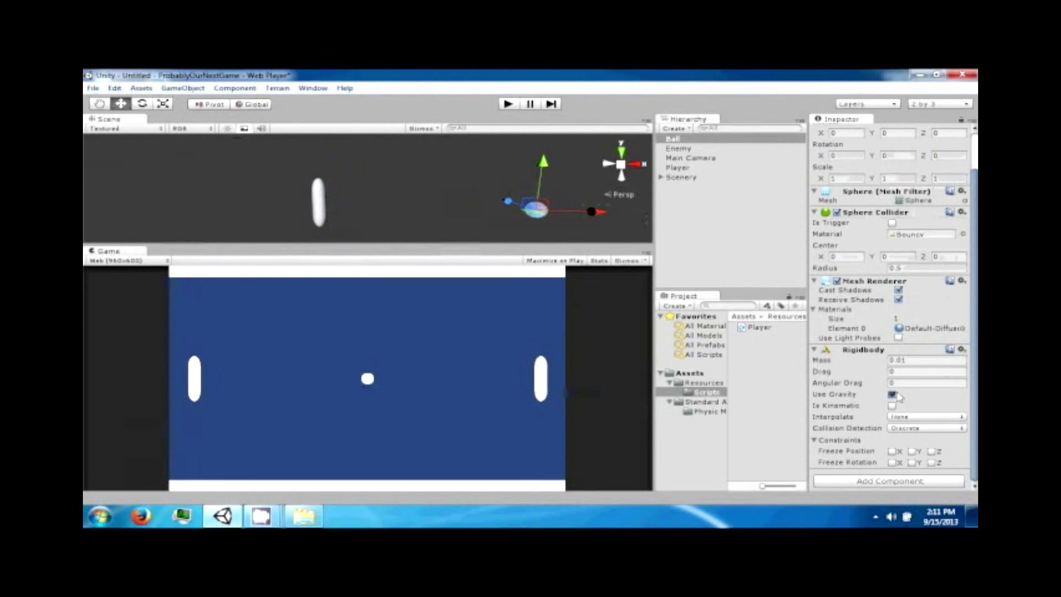
# Freeze the Ball's X, Y, Z rotation and Z position, then reselect the Player paddle
pyautogui.click(891, 462)
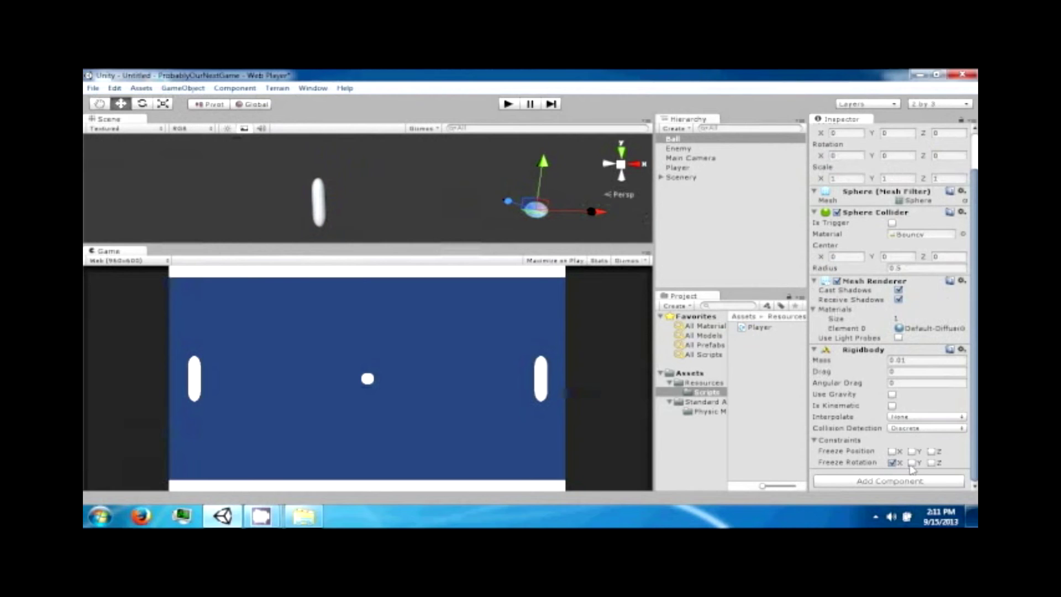
pyautogui.click(912, 463)
pyautogui.click(931, 462)
pyautogui.click(932, 451)
pyautogui.keyDown('alt'); pyautogui.moveTo(476, 226); pyautogui.dragTo(392, 197); pyautogui.keyUp('alt')
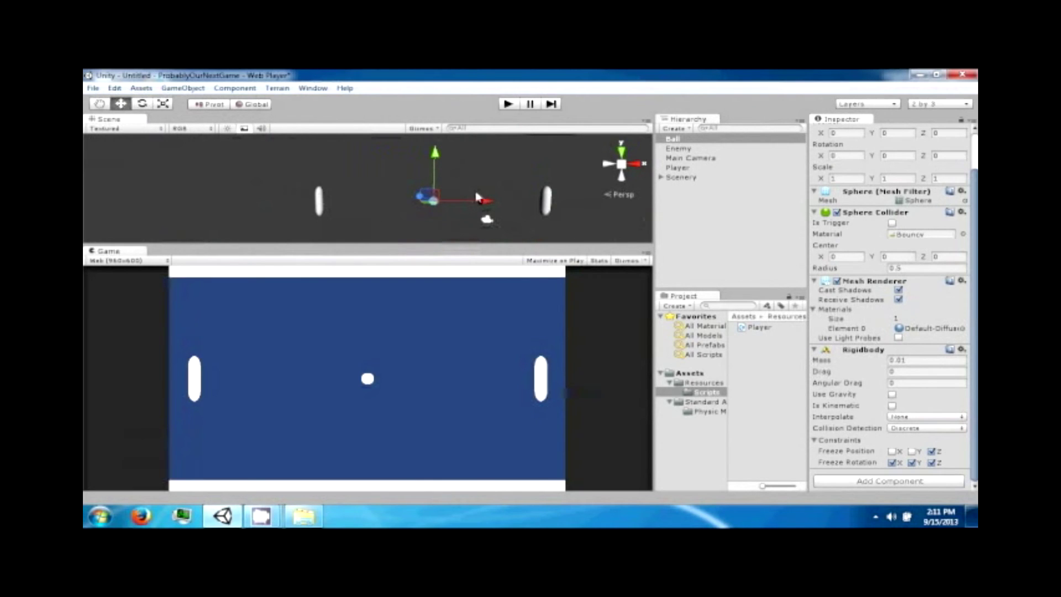
pyautogui.keyDown('alt'); pyautogui.moveTo(468, 153); pyautogui.dragTo(474, 162); pyautogui.keyUp('alt')
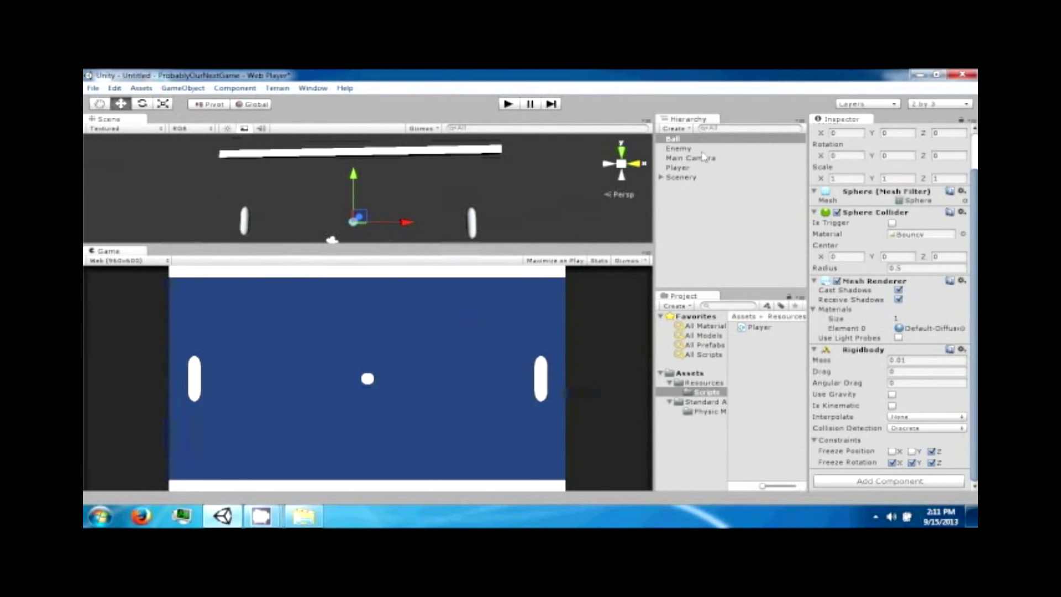
pyautogui.click(695, 166)
pyautogui.scroll(-3, 890, 304)
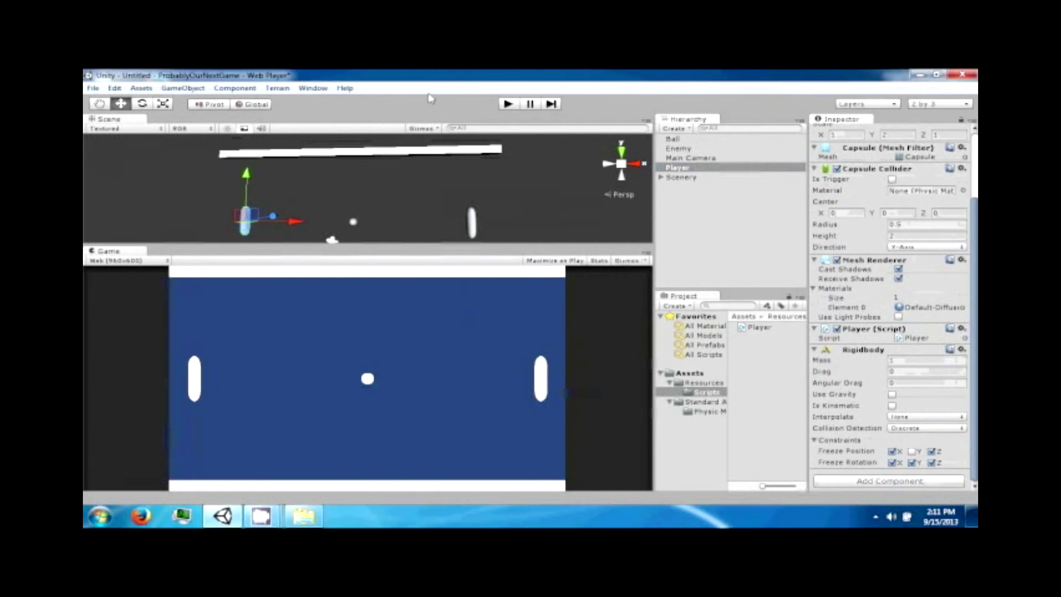
# Switch back to Unity and select the Player script in the Project panel
pyautogui.hotkey('alt', 'Tab')
pyautogui.hotkey('alt', 'Tab')
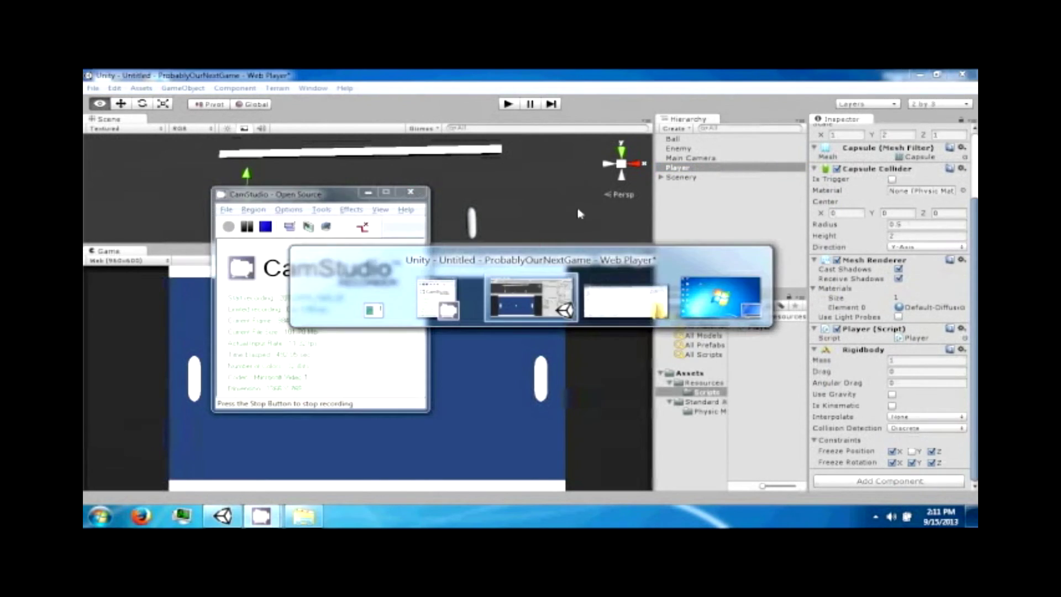
pyautogui.click(760, 327)
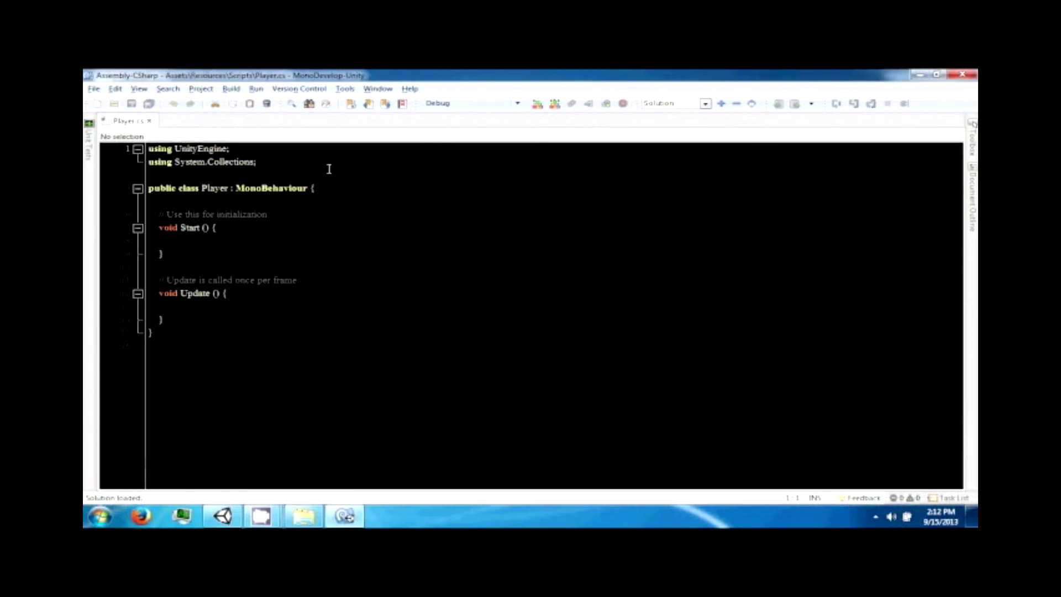
# Move the opening braces of the class, Start and Update onto their own lines
pyautogui.click(313, 188)
pyautogui.click(310, 188)
pyautogui.press('Return')
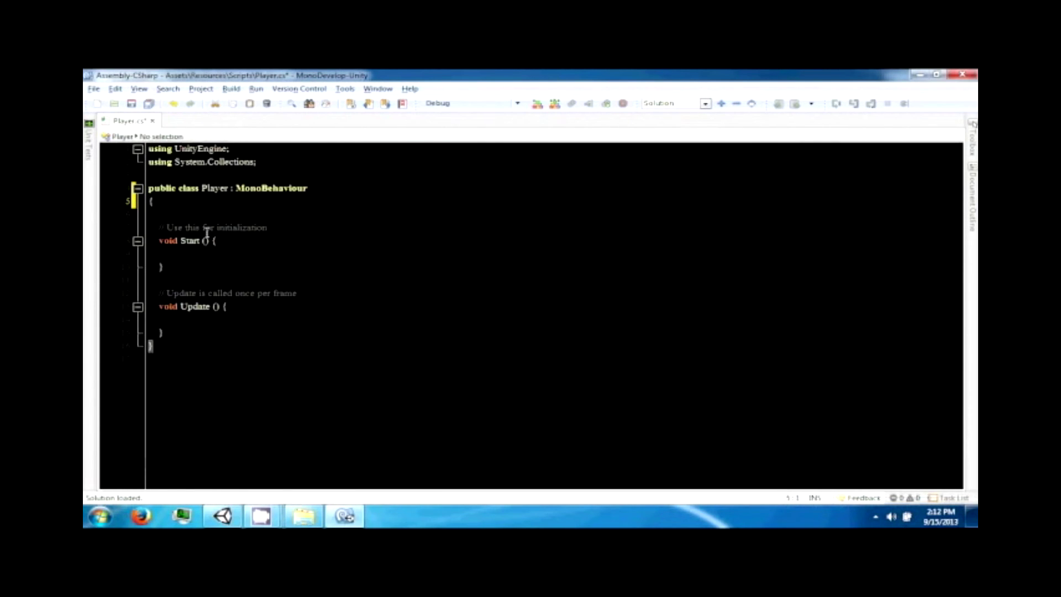
pyautogui.click(212, 242)
pyautogui.press('Return')
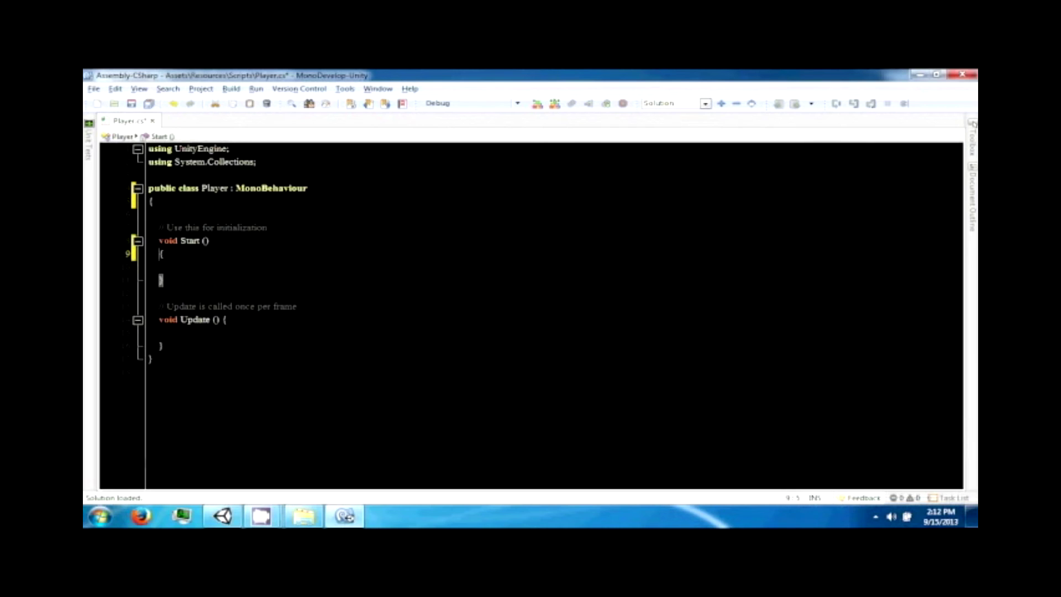
pyautogui.click(223, 320)
pyautogui.press('Return')
# Add a blank line inside Update and begin declaring a public float field at the top of the class
pyautogui.click(268, 228)
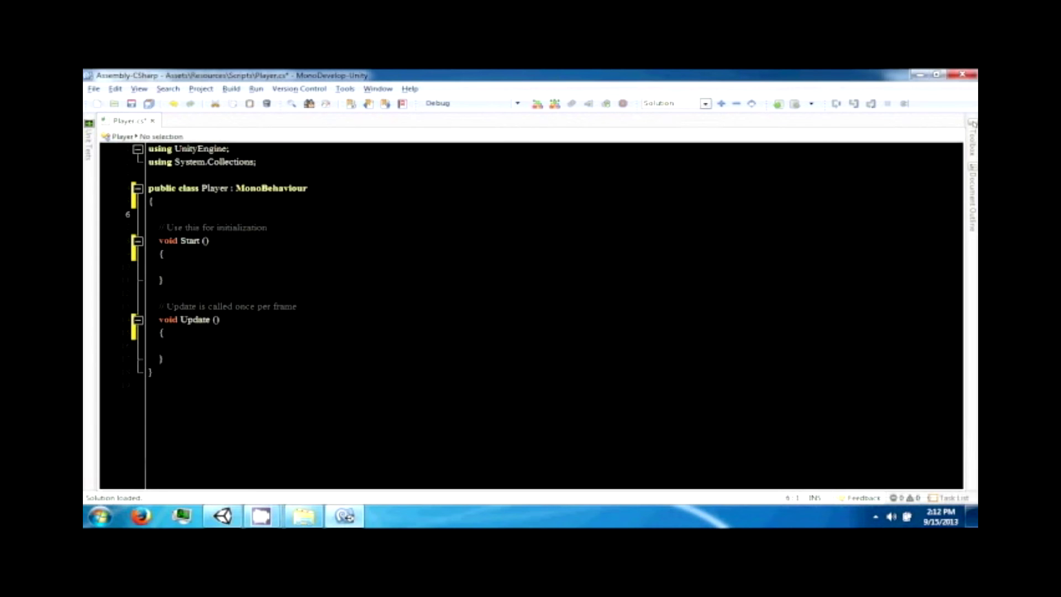
pyautogui.click(164, 333)
pyautogui.press('Return')
pyautogui.click(159, 214)
pyautogui.write('public float Speed =0;')
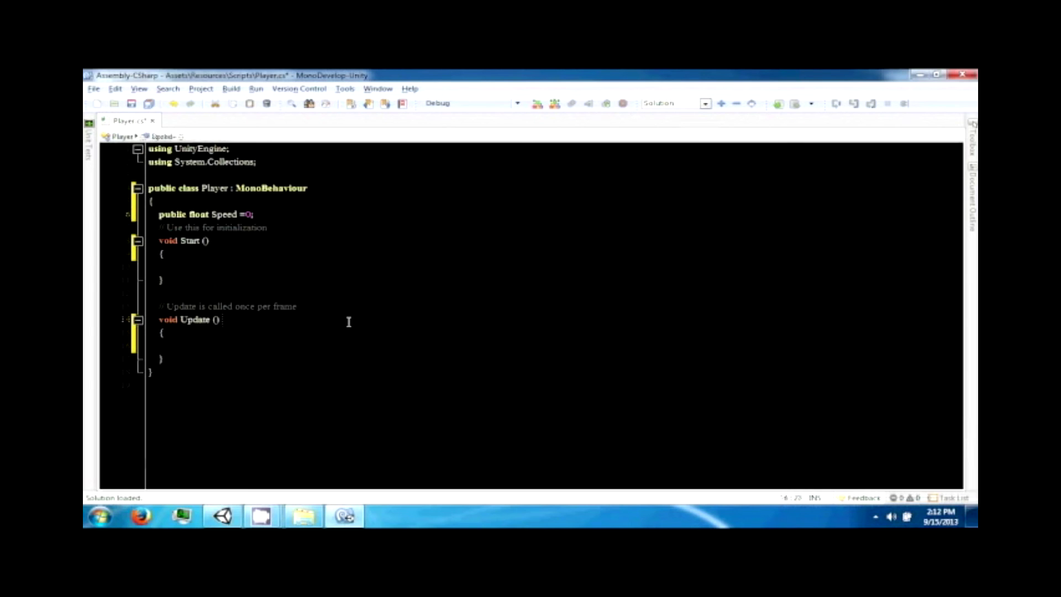
# Add an empty if (Input.GetKey(KeyCode.W)) block inside Update
pyautogui.click(348, 321)
pyautogui.click(169, 347)
pyautogui.write('if(input')
pyautogui.press('Return')
pyautogui.write('.get')
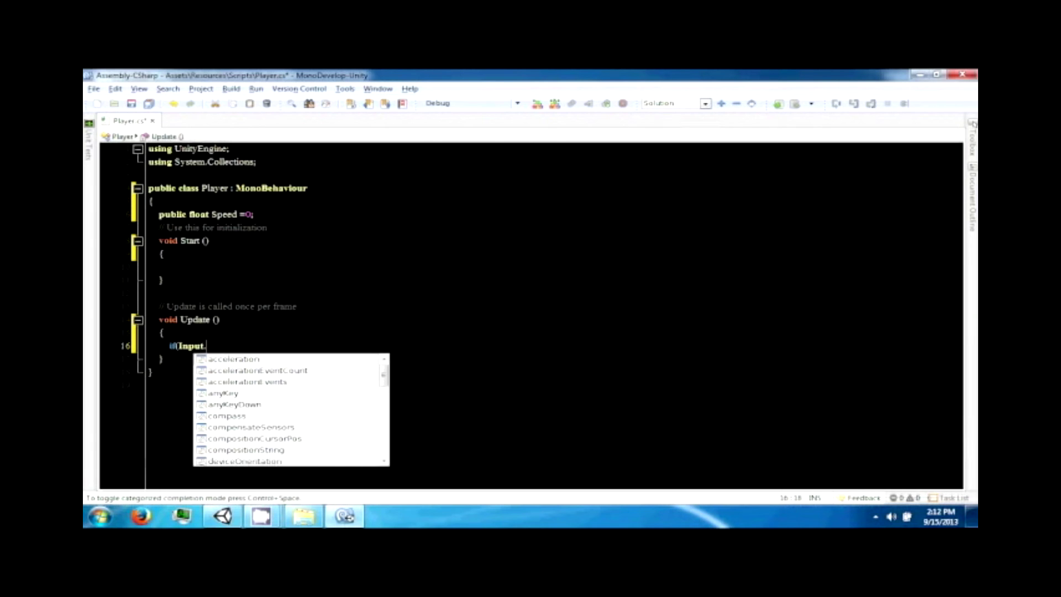
pyautogui.press('Down')
pyautogui.press('Down')
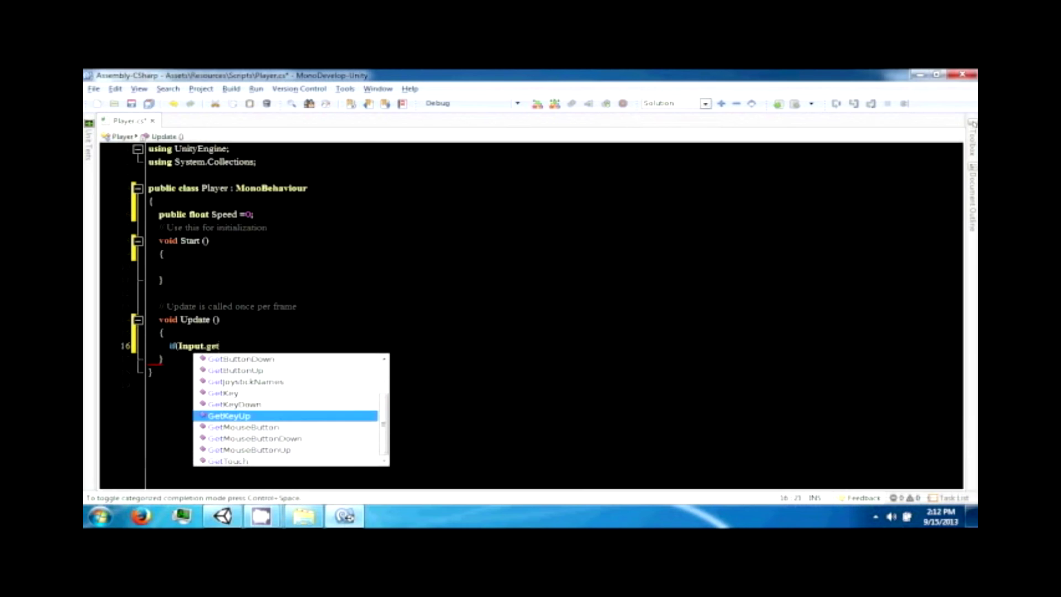
pyautogui.press('Up')
pyautogui.press('Up')
pyautogui.press('Return')
pyautogui.write('(')
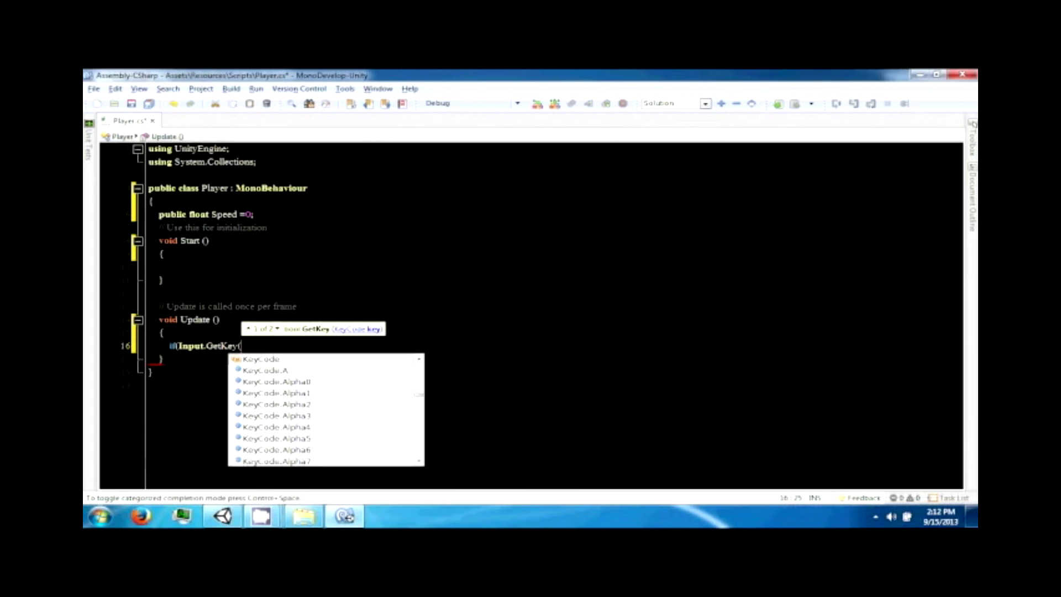
pyautogui.write('KeyCode.')
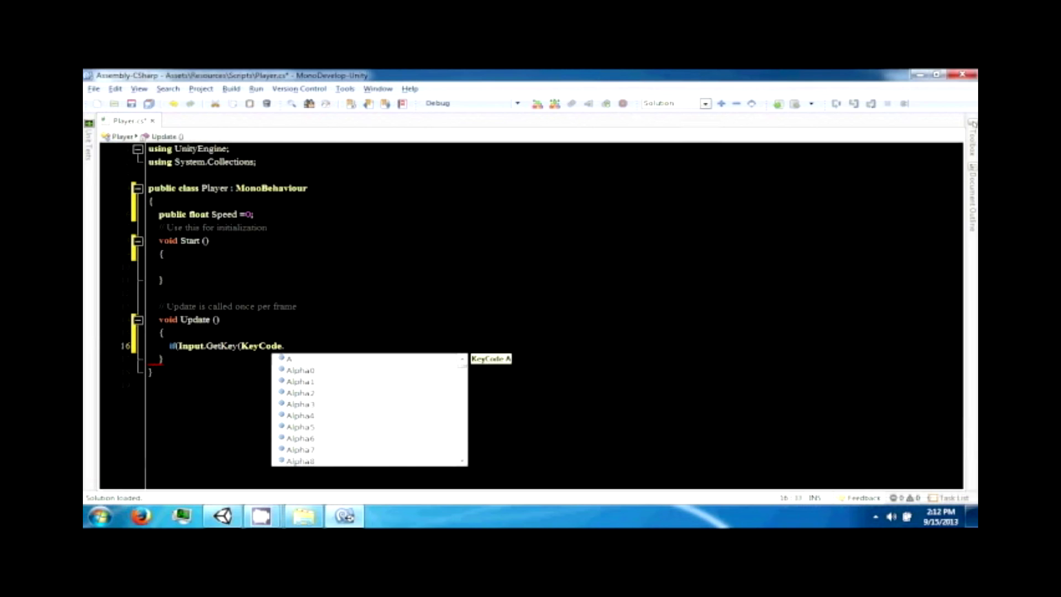
pyautogui.write('w')
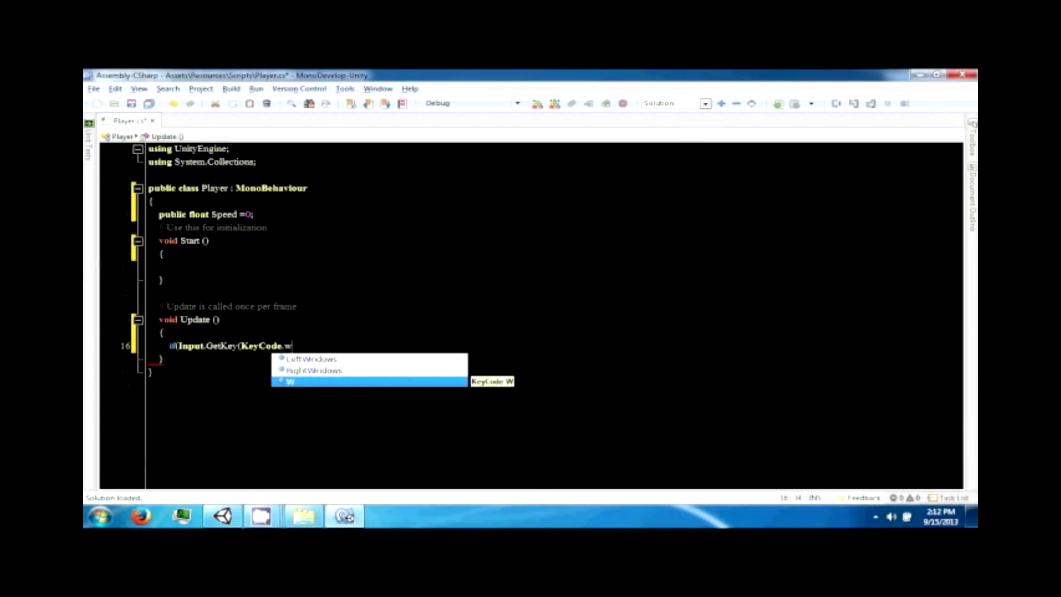
pyautogui.press('Return')
pyautogui.write('))')
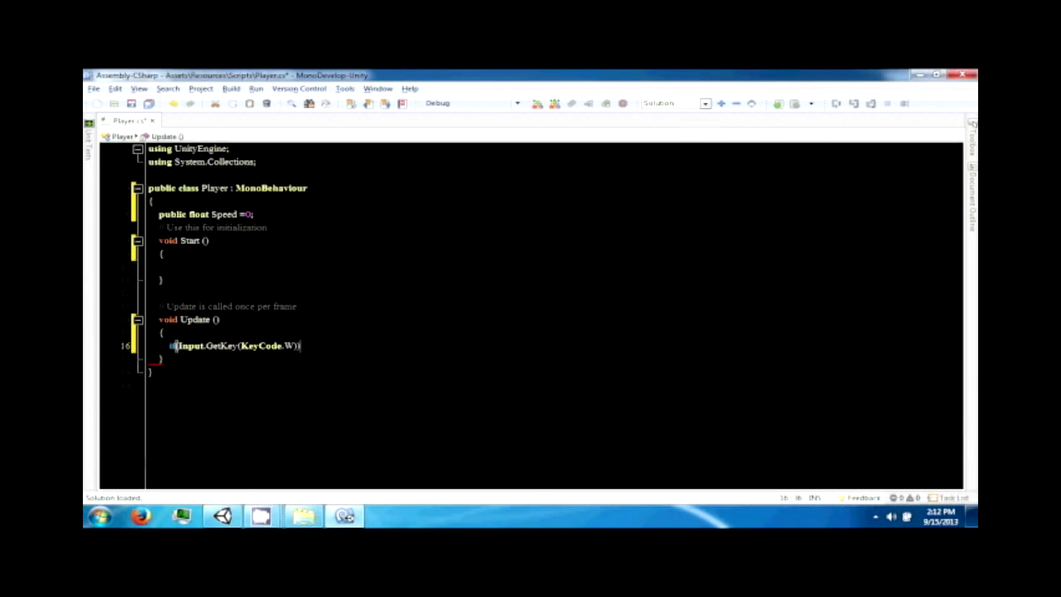
pyautogui.press('Return')
pyautogui.write('{')
pyautogui.press('Return')
pyautogui.press('Return')
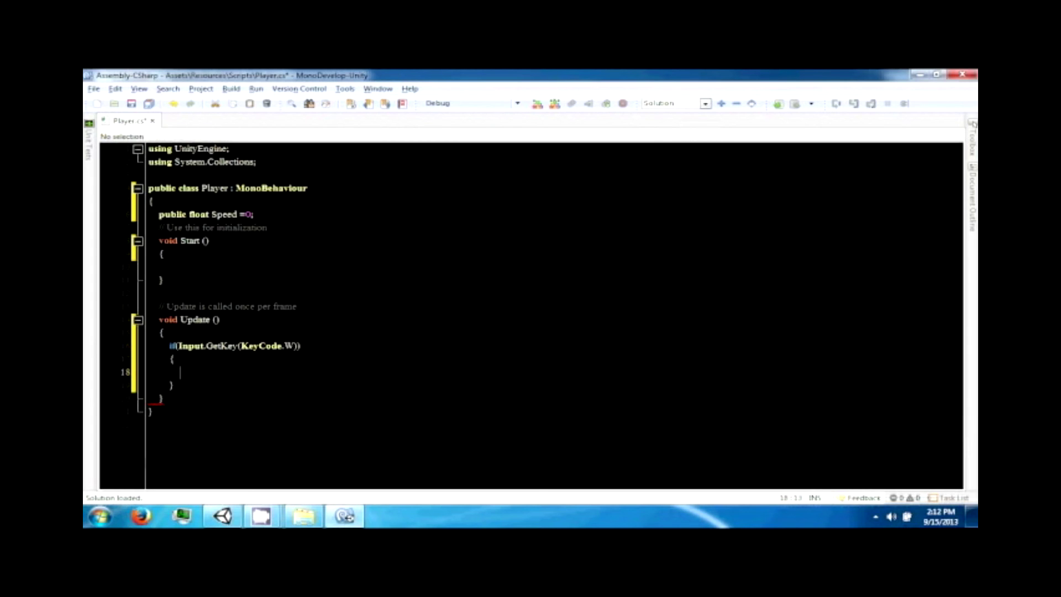
pyautogui.write('}')
pyautogui.press('Return')
# Add an empty if (Input.GetKey(KeyCode.S)) block, then start typing transform in the W block
pyautogui.write('if(In.')
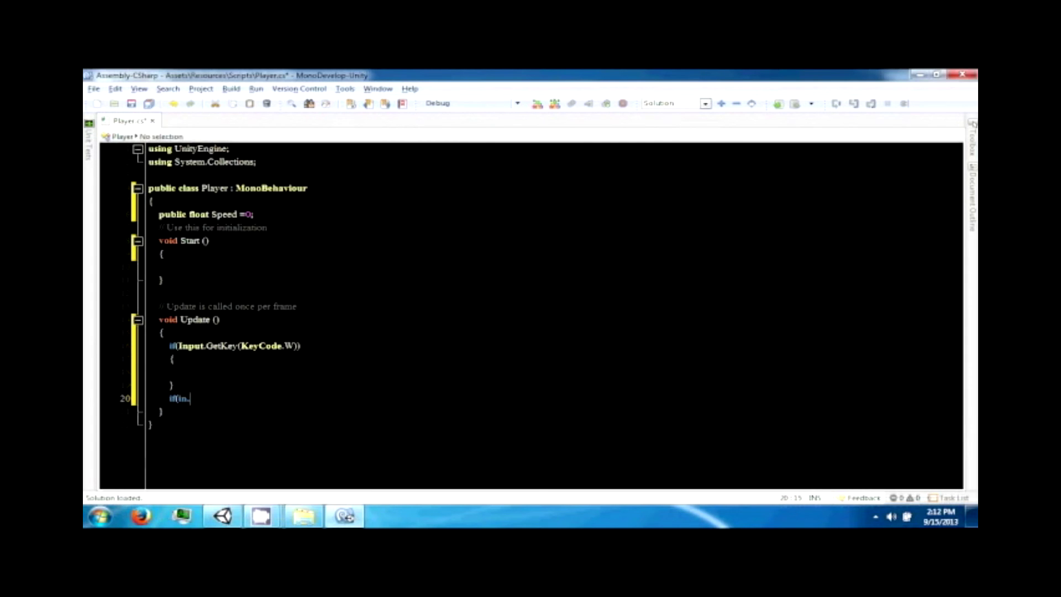
pyautogui.press('BackSpace')
pyautogui.write('put')
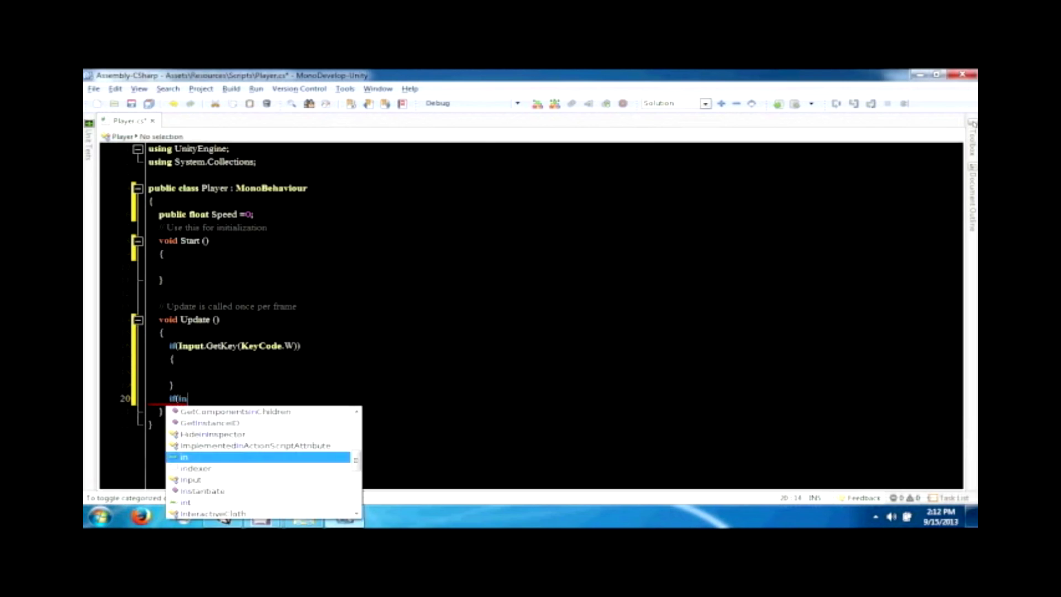
pyautogui.write('.Get')
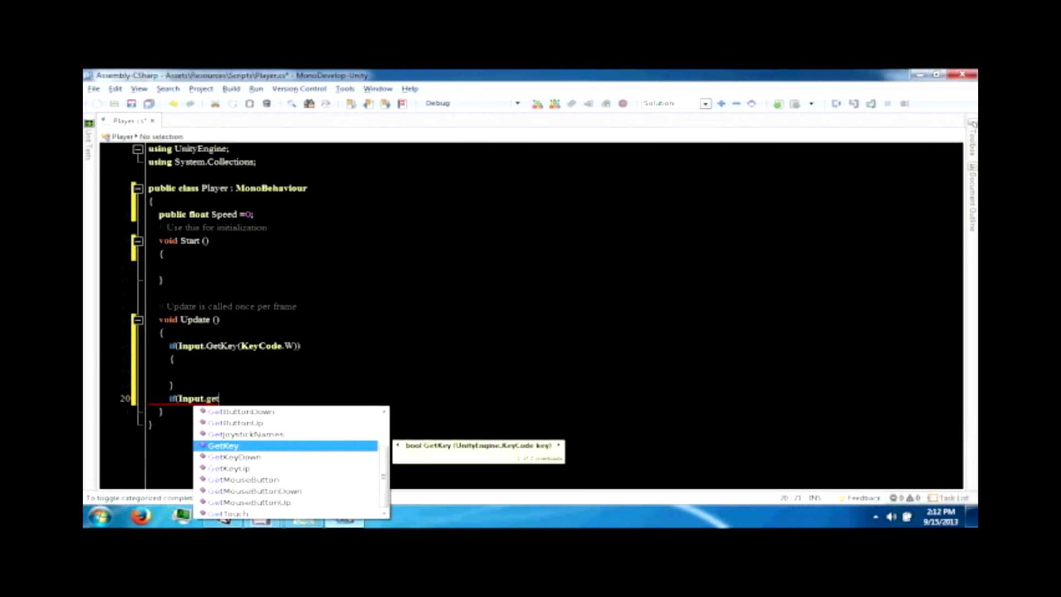
pyautogui.press('Return')
pyautogui.write('(')
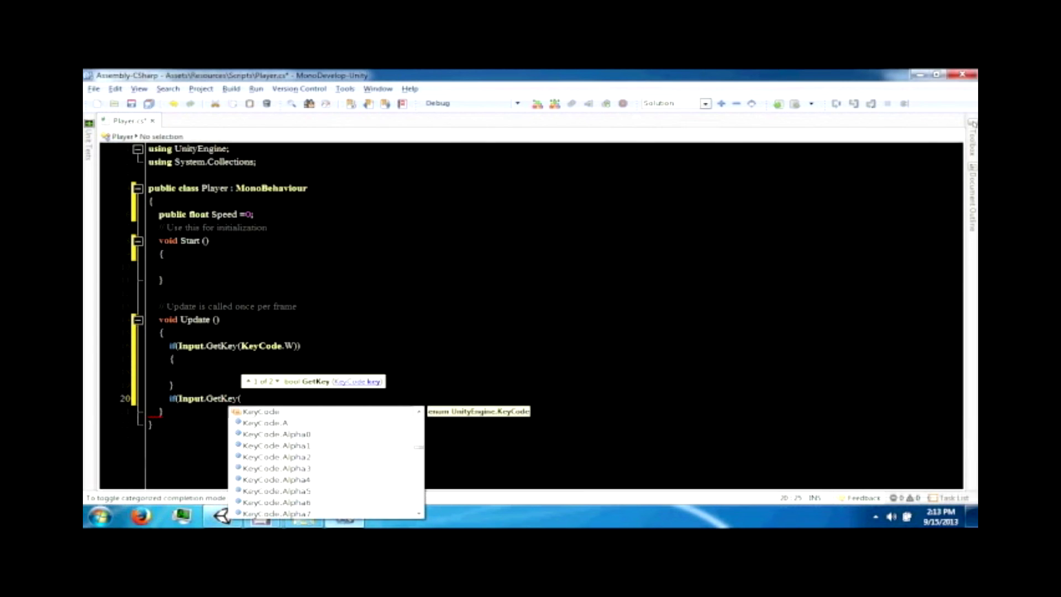
pyautogui.write('KeyCode.S')
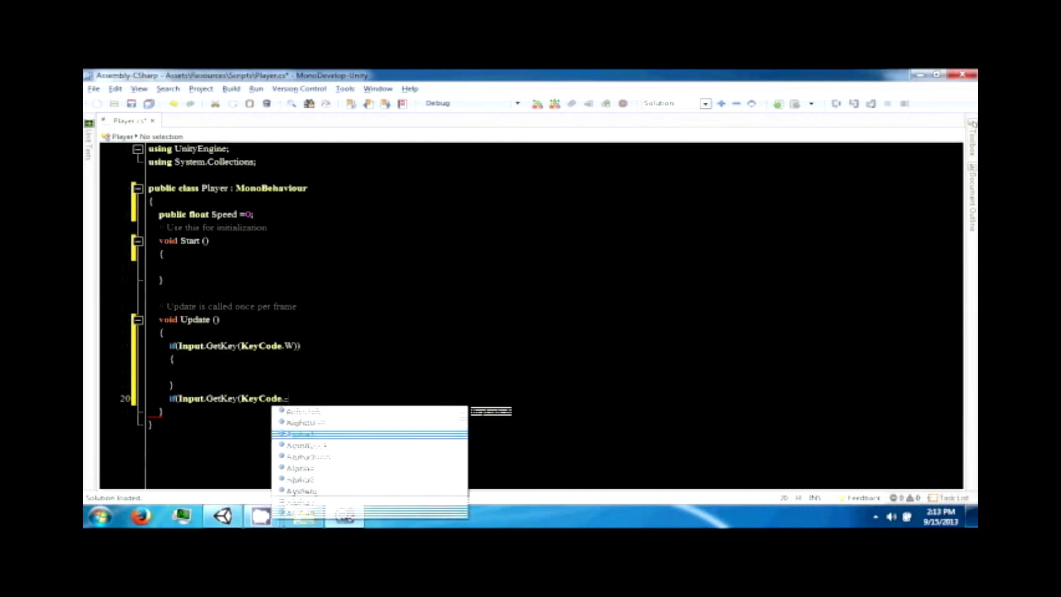
pyautogui.press('Return')
pyautogui.write('))')
pyautogui.press('Return')
pyautogui.write('{')
pyautogui.press('Return')
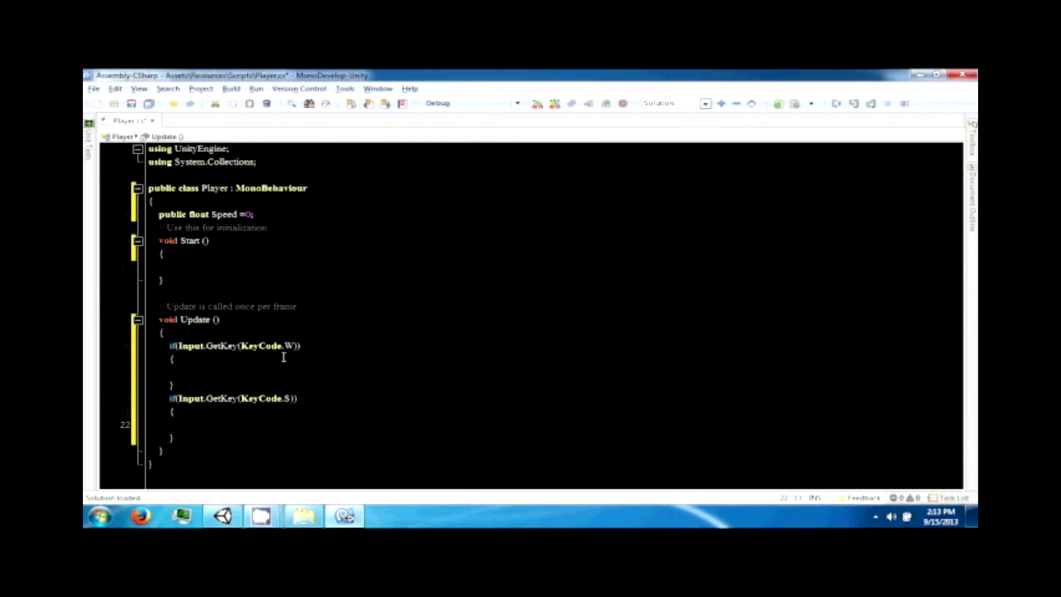
pyautogui.click(283, 374)
pyautogui.write('tran')
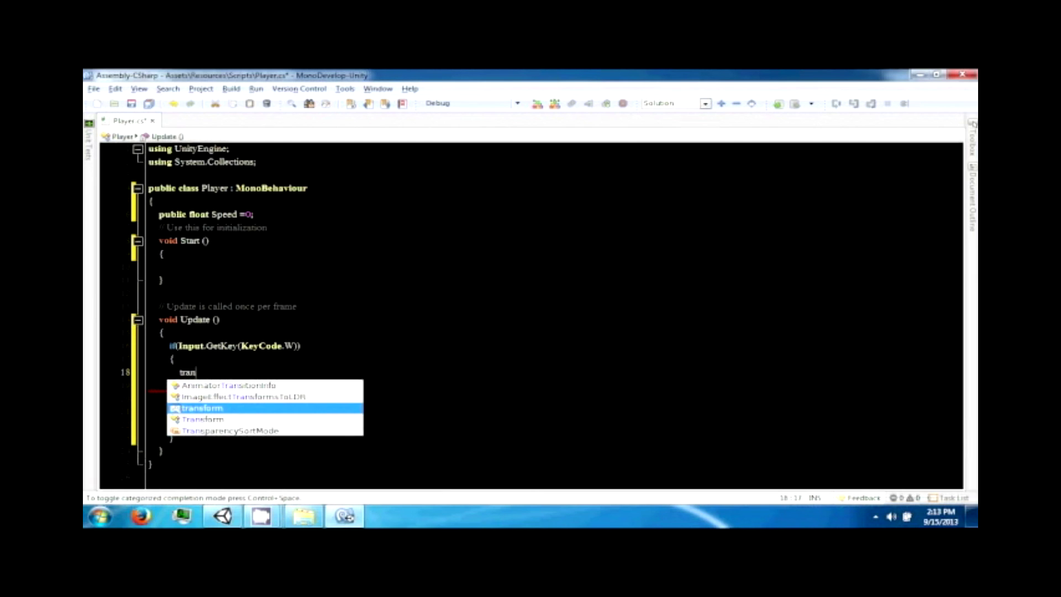
# Select the Player paddle in Unity and begin the W line with transform.Translate
pyautogui.press('Return')
pyautogui.hotkey('alt', 'Tab')
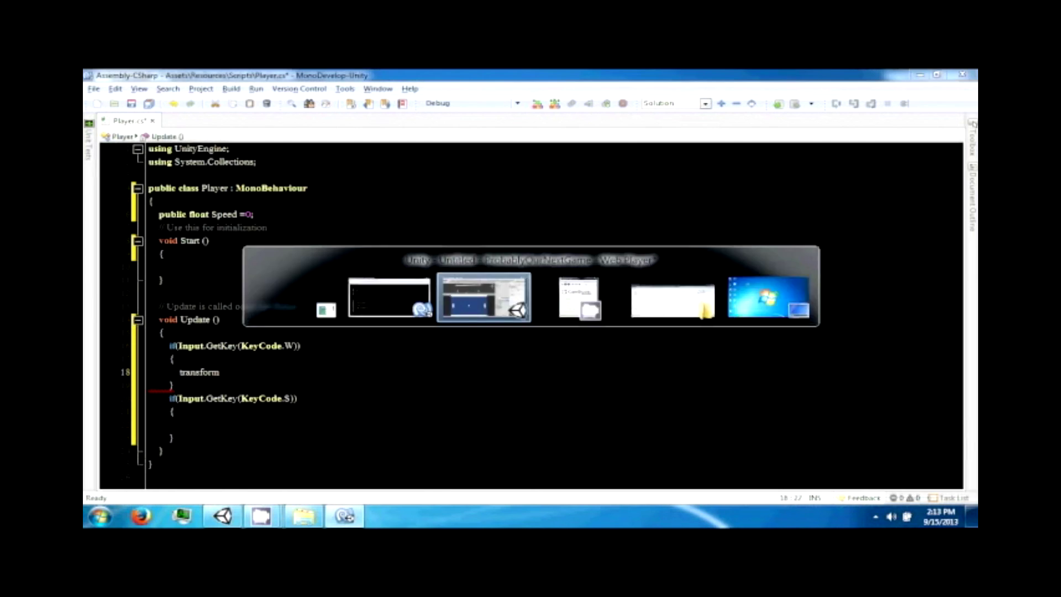
pyautogui.click(678, 167)
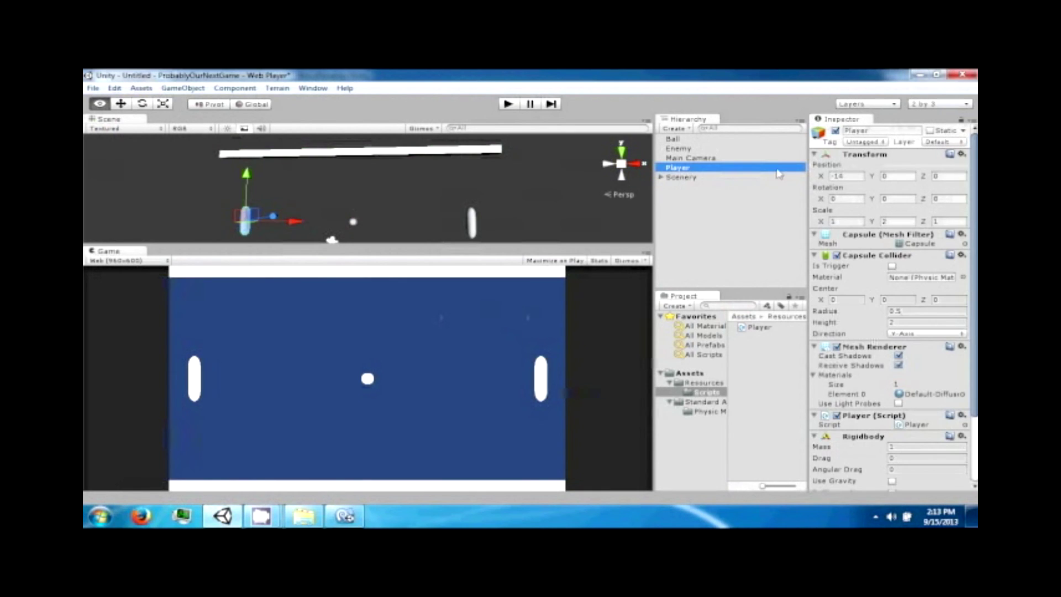
pyautogui.hotkey('alt', 'Tab')
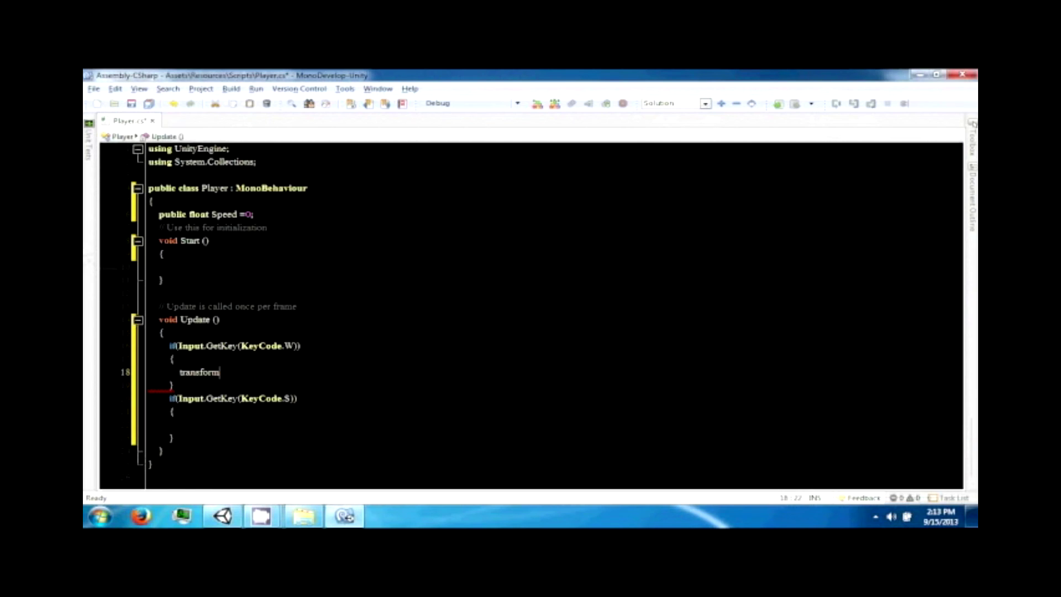
pyautogui.write('.tr')
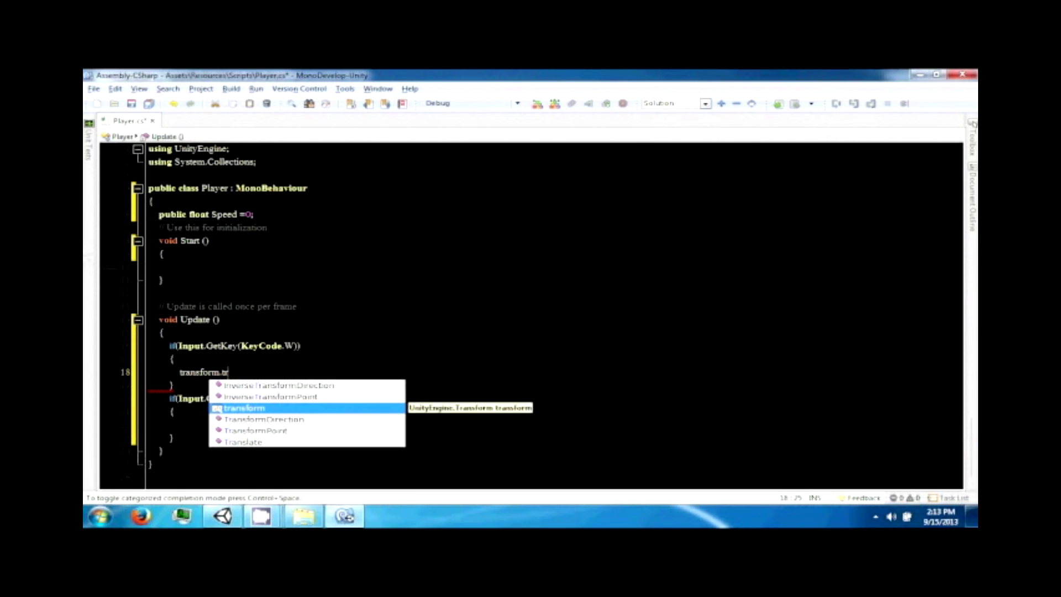
pyautogui.press('Down')
pyautogui.press('Down')
pyautogui.press('Down')
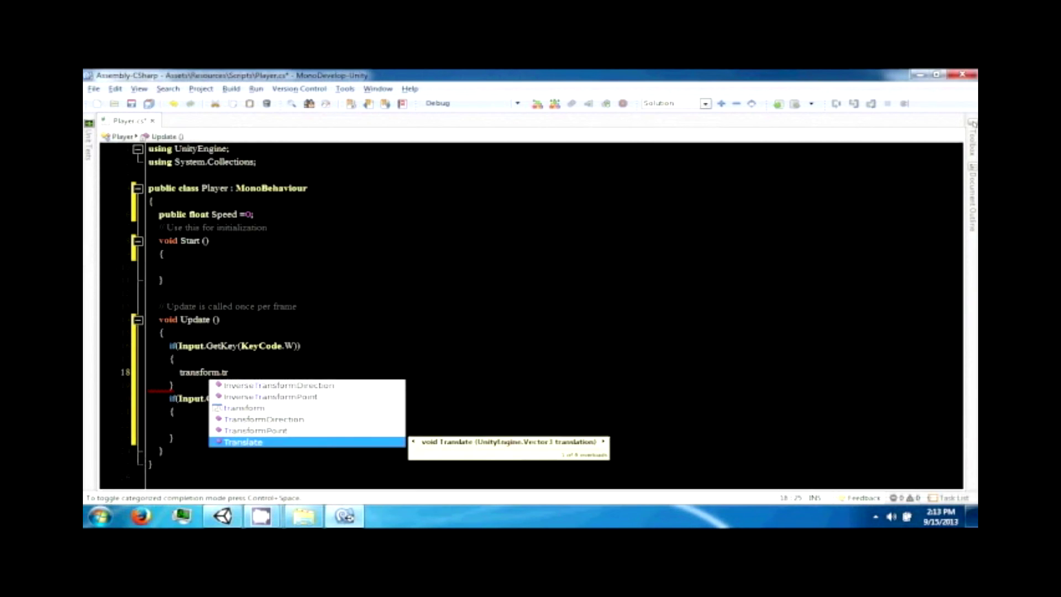
pyautogui.hotkey('shift', 'Down')
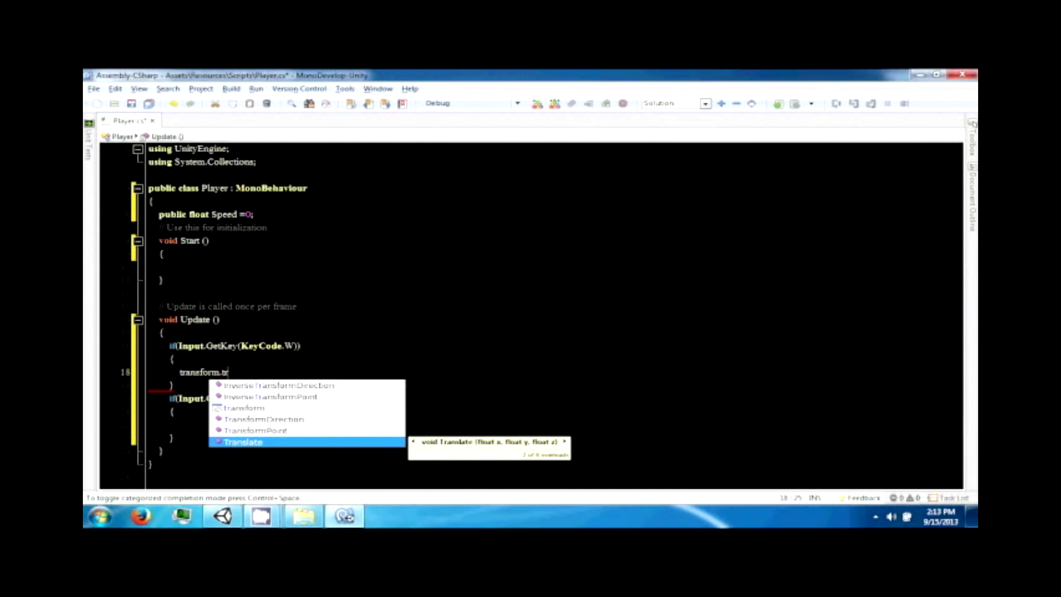
pyautogui.hotkey('shift', 'Up')
pyautogui.hotkey('shift', 'Down')
pyautogui.hotkey('shift', 'Up')
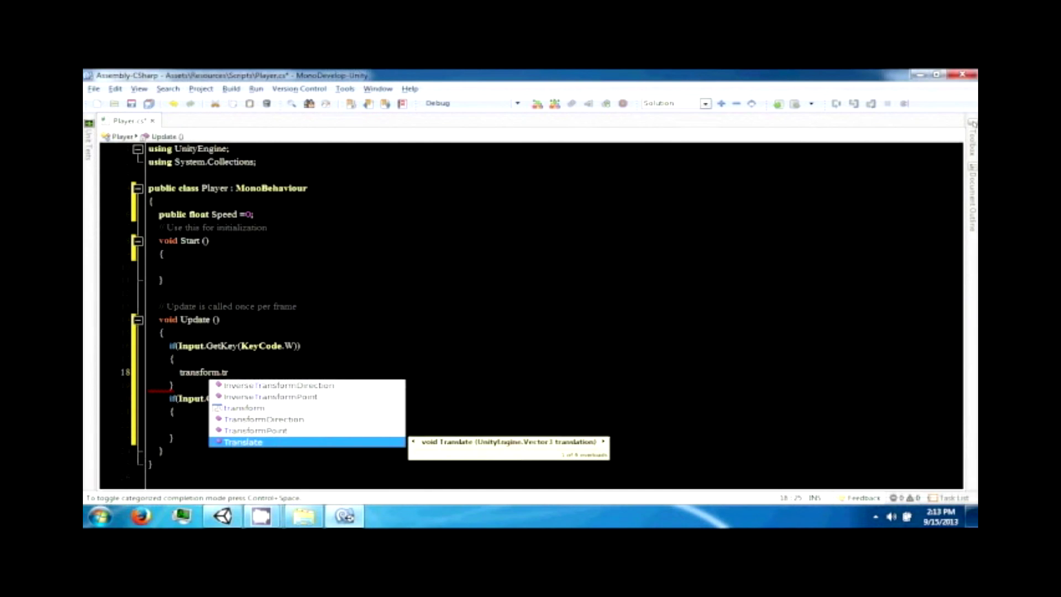
pyautogui.press('Return')
# Complete the W line as transform.Translate(new Vector3(0,Speed,0));
pyautogui.write('(')
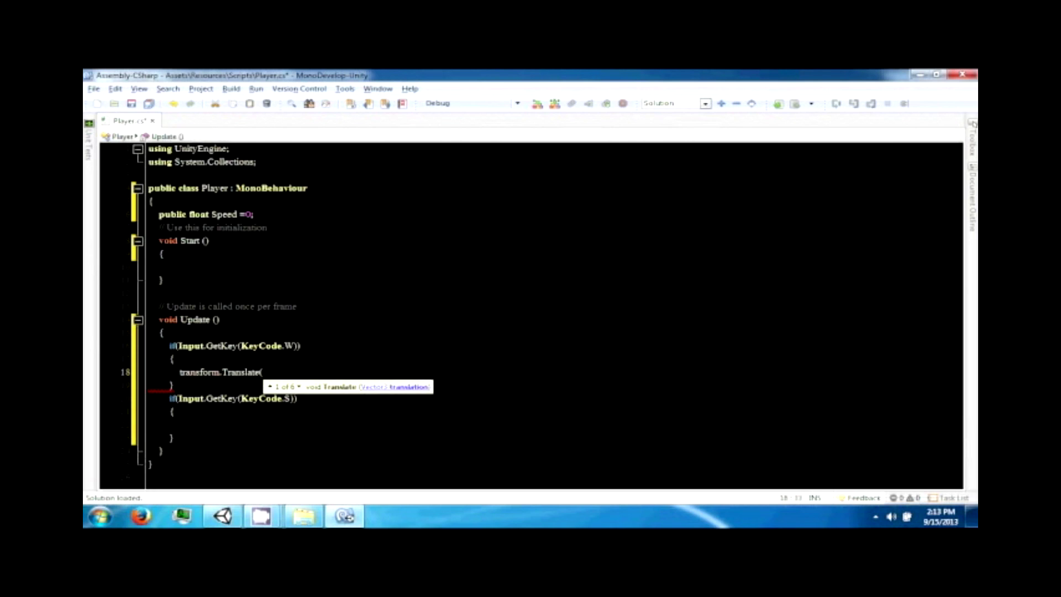
pyautogui.write('new ')
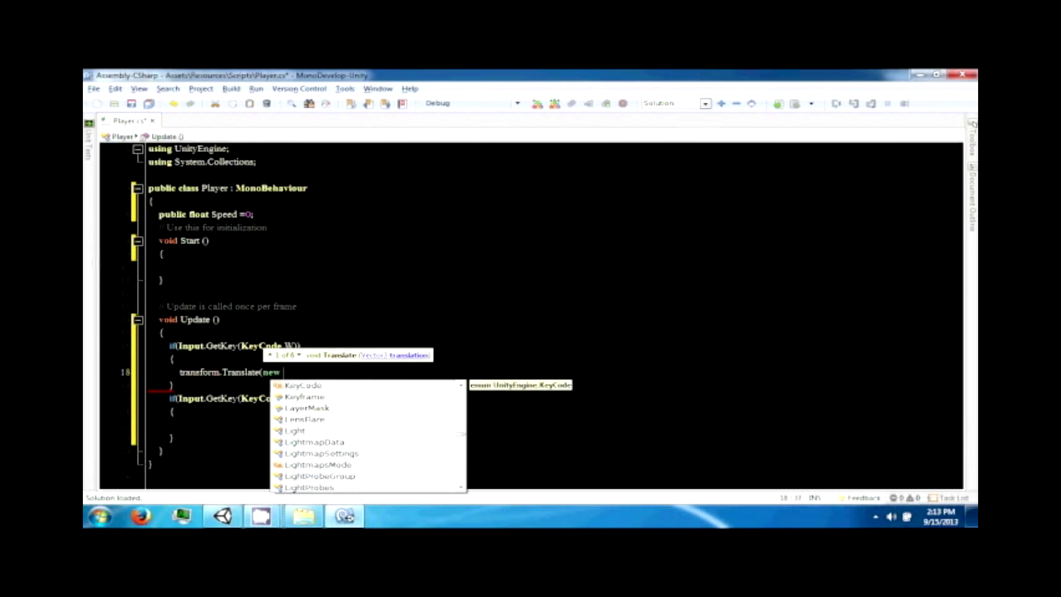
pyautogui.write('vec')
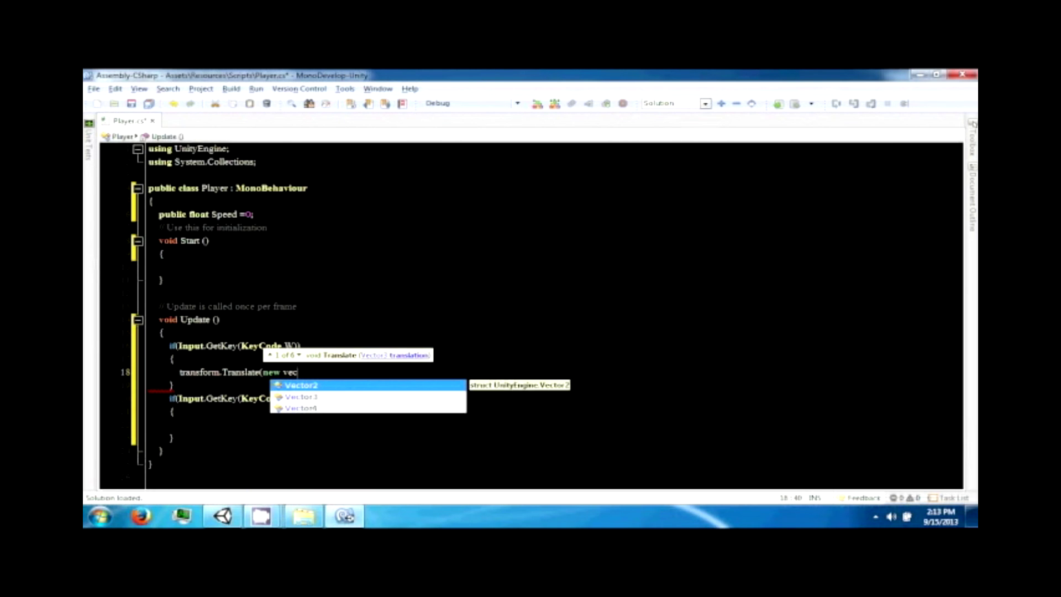
pyautogui.press('Down')
pyautogui.write('tor3(0')
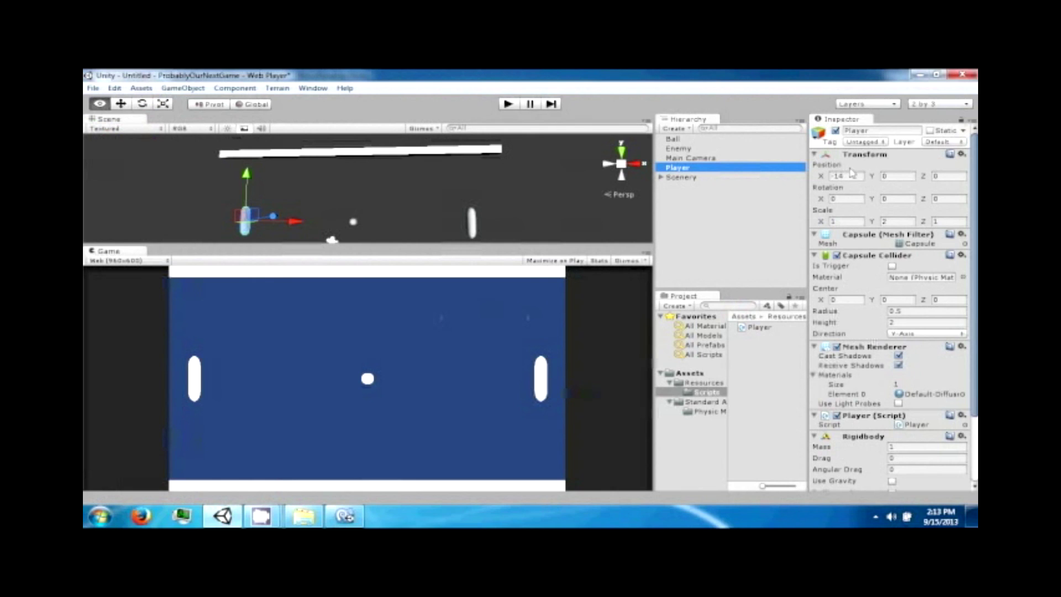
pyautogui.scroll(-3, 890, 310)
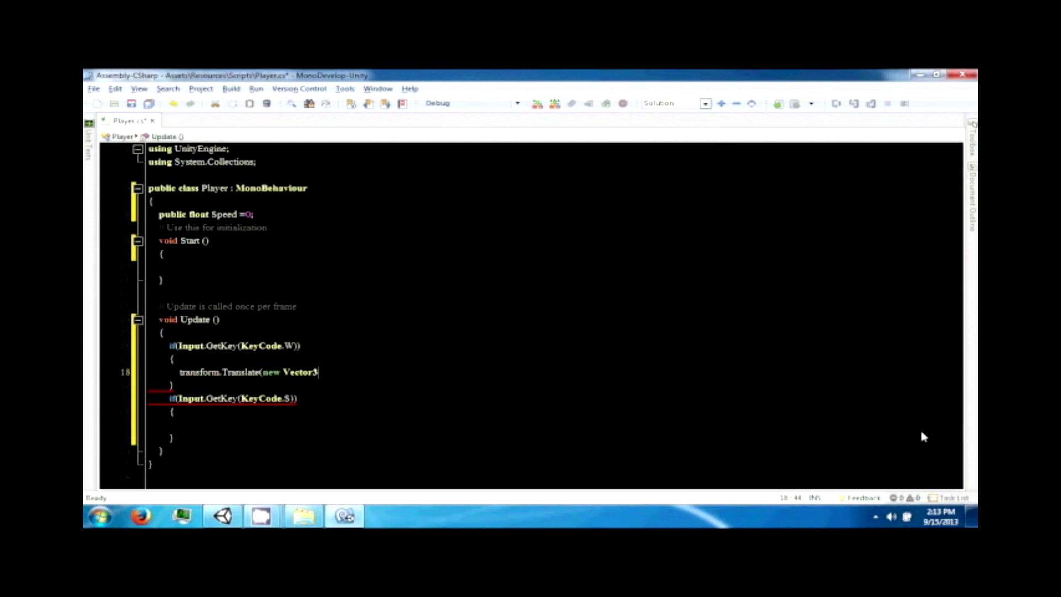
pyautogui.write('(')
pyautogui.write('0,Space')
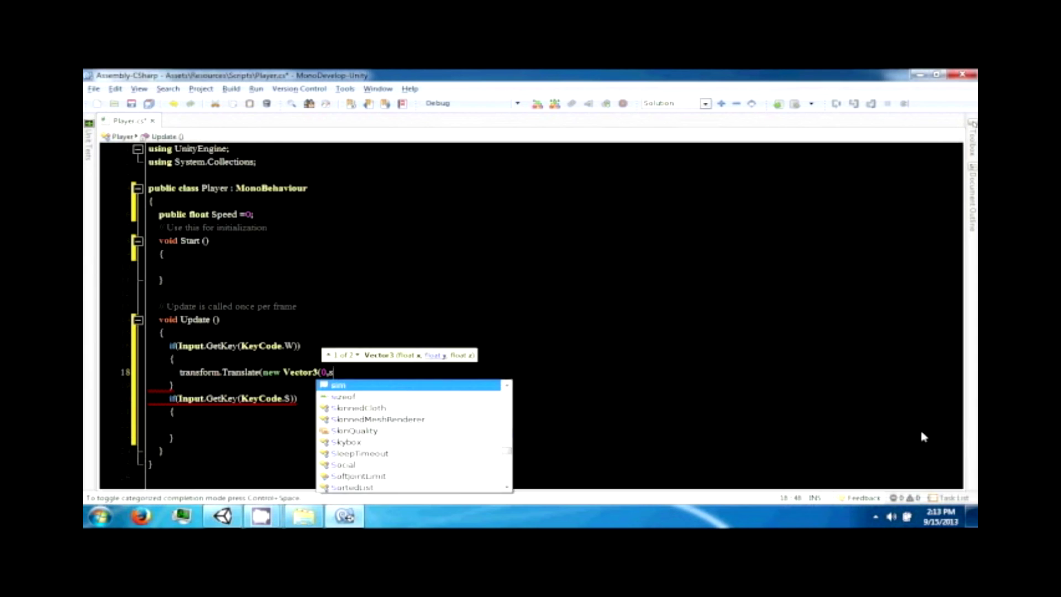
pyautogui.press('BackSpace')
pyautogui.press('BackSpace')
pyautogui.press('BackSpace')
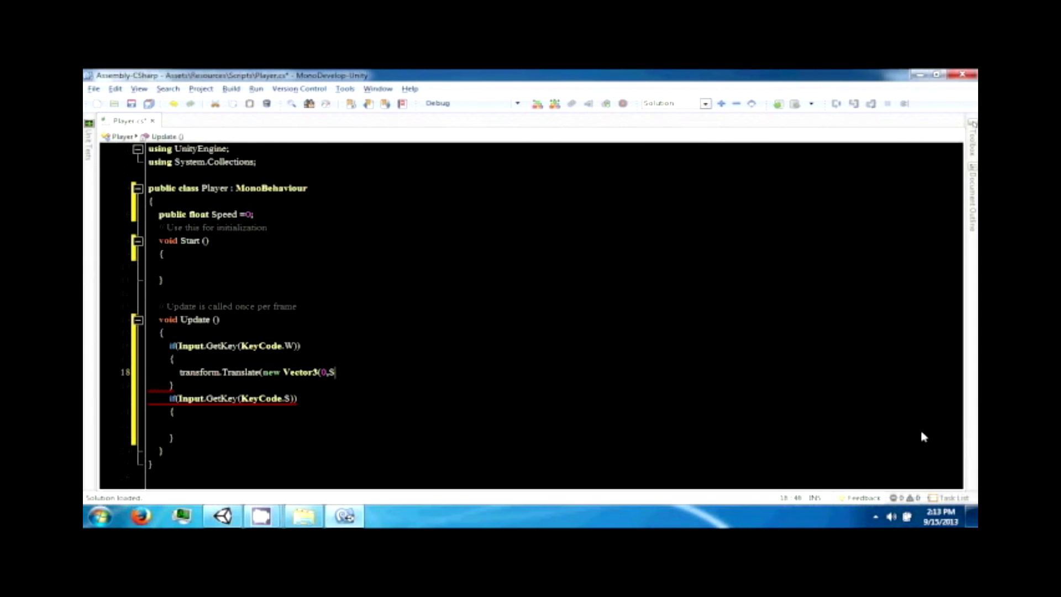
pyautogui.write('peed,0));')
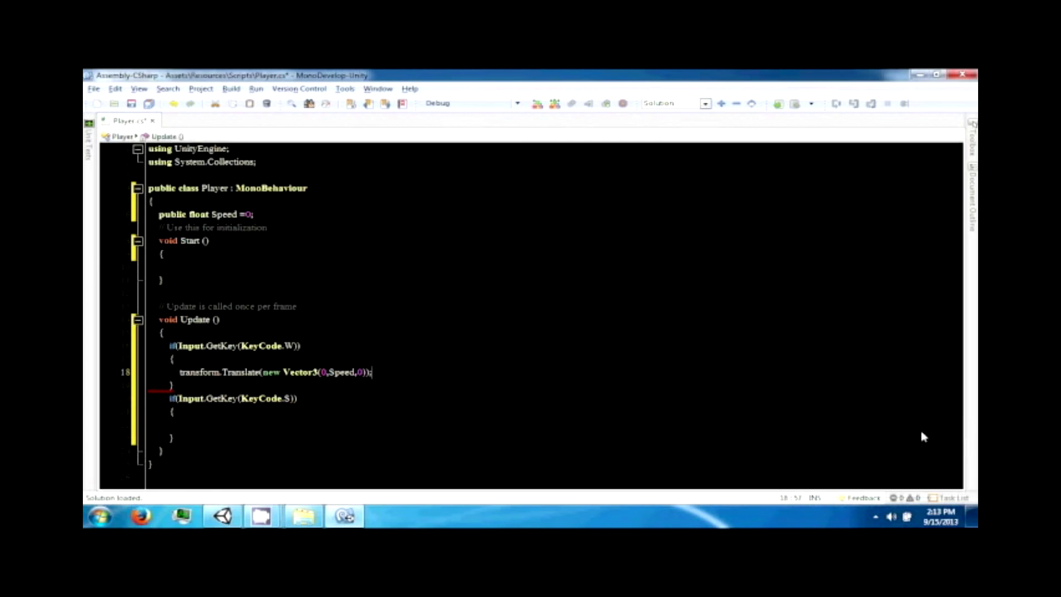
# Copy the Translate line into the S block, change Speed to -Speed, and save Player.cs
pyautogui.moveTo(372, 372); pyautogui.dragTo(177, 373)
pyautogui.hotkey('ctrl', 'c')
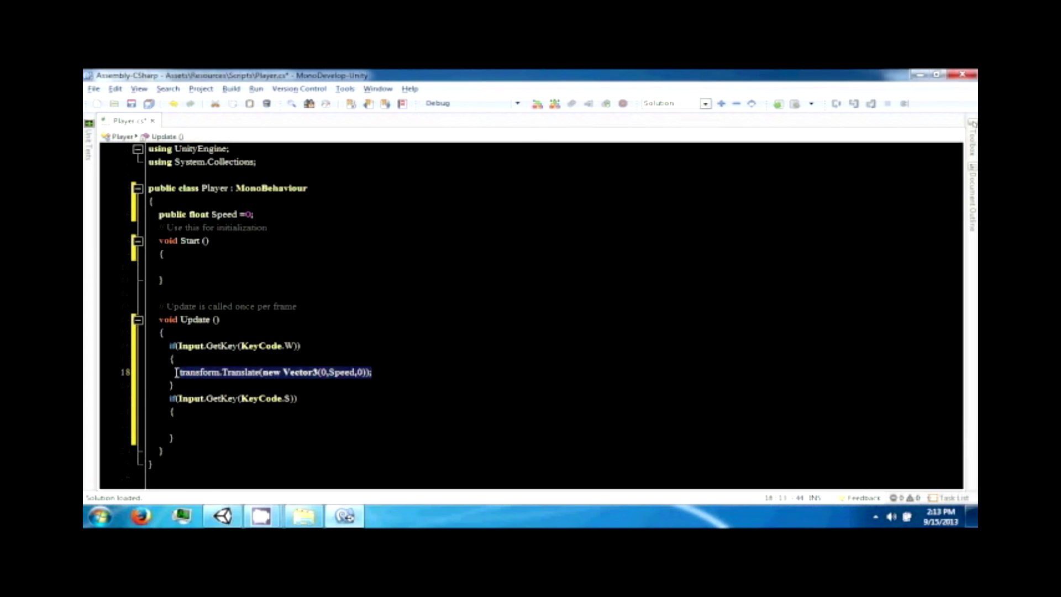
pyautogui.click(242, 426)
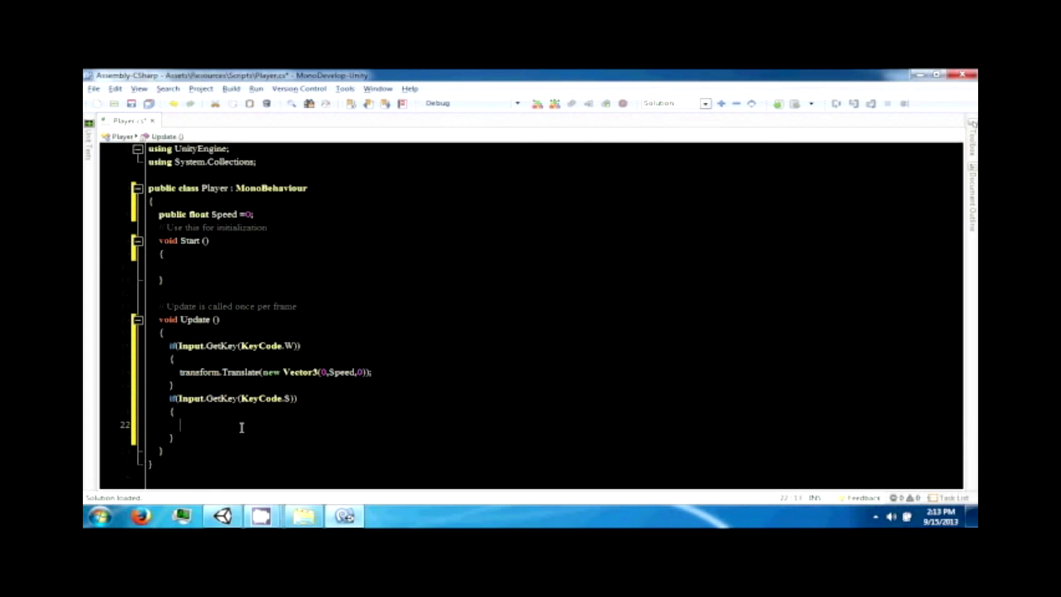
pyautogui.hotkey('ctrl', 'v')
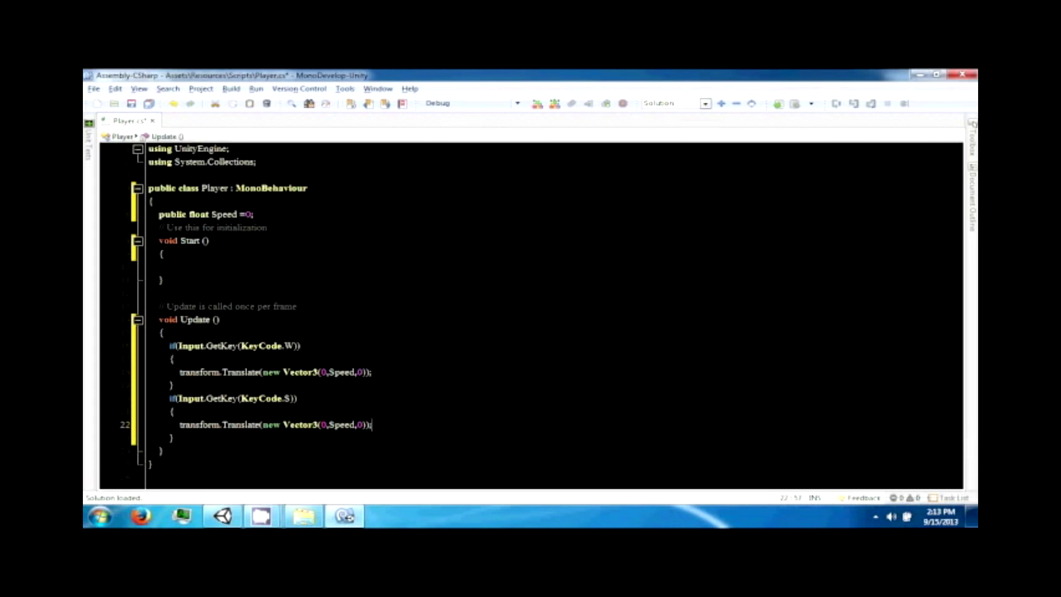
pyautogui.click(326, 425)
pyautogui.write('-')
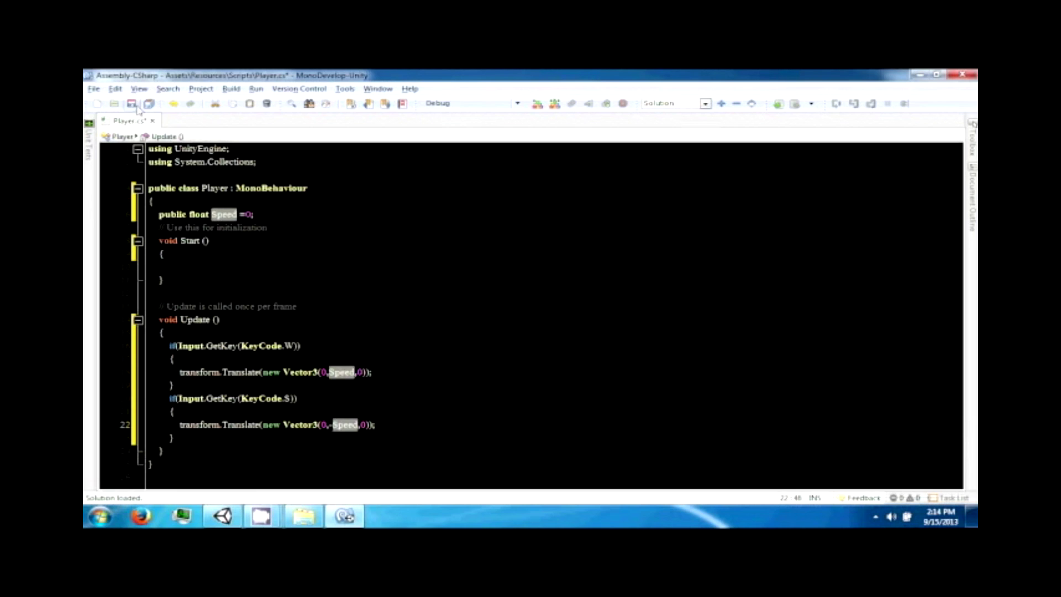
pyautogui.click(148, 105)
# Set the Player script's Speed to 5 in the Inspector and run a quick Play test
pyautogui.hotkey('alt', 'Tab')
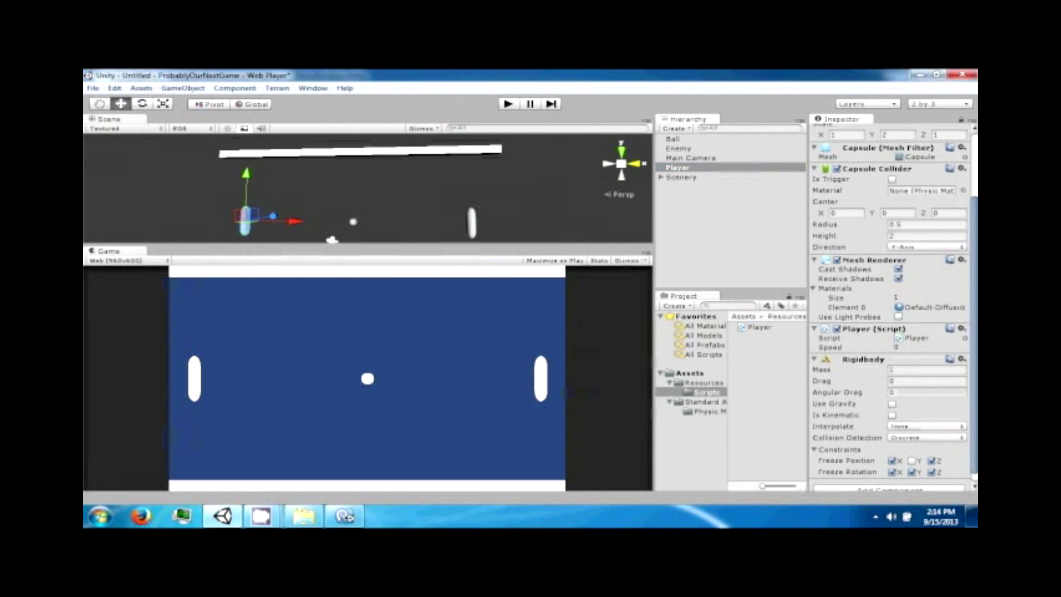
pyautogui.scroll(-1, 977, 349)
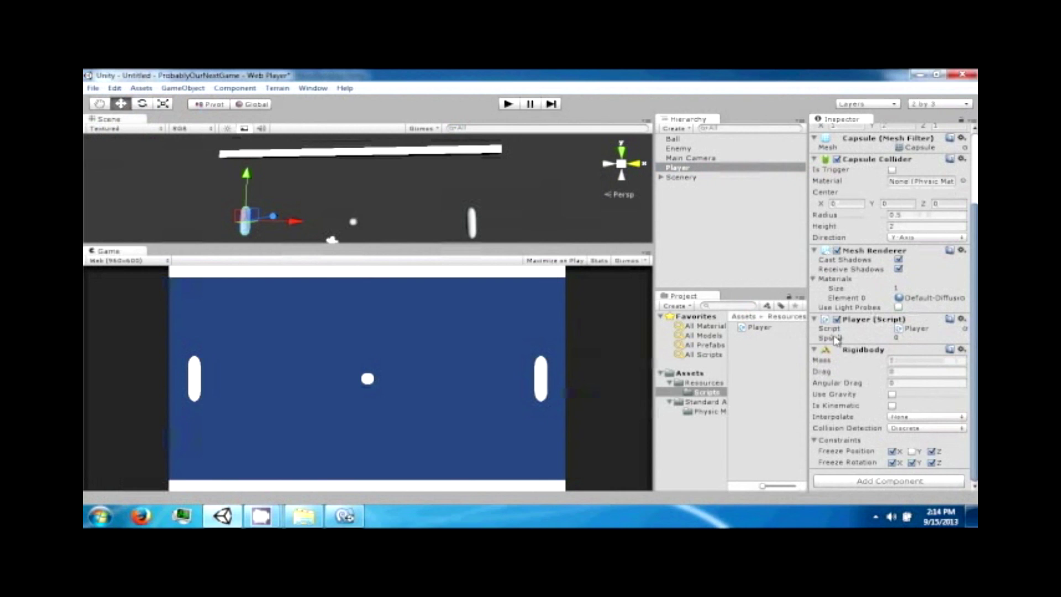
pyautogui.click(898, 338)
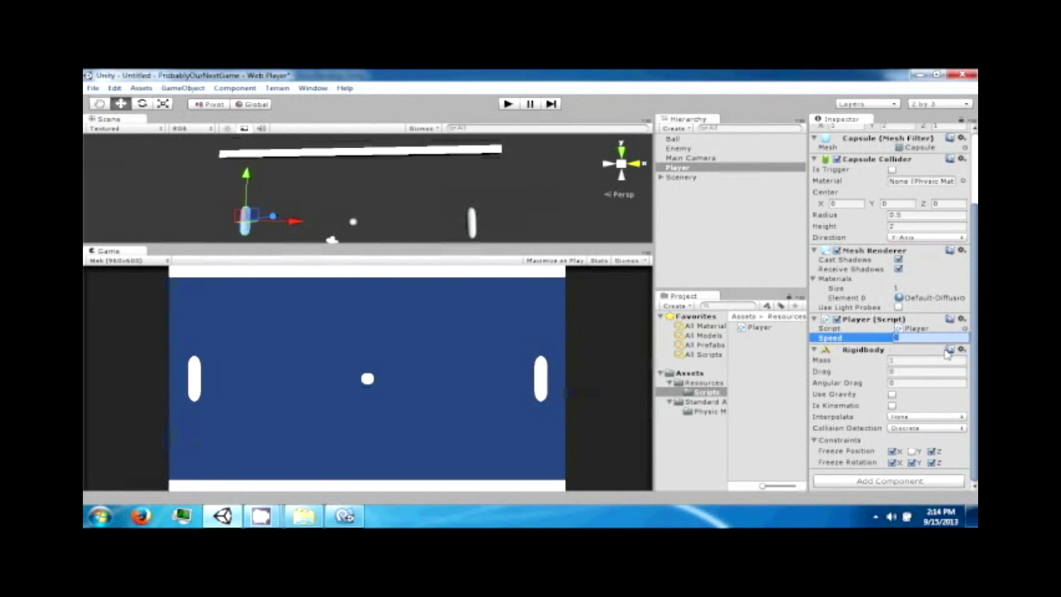
pyautogui.write('5')
pyautogui.press('Return')
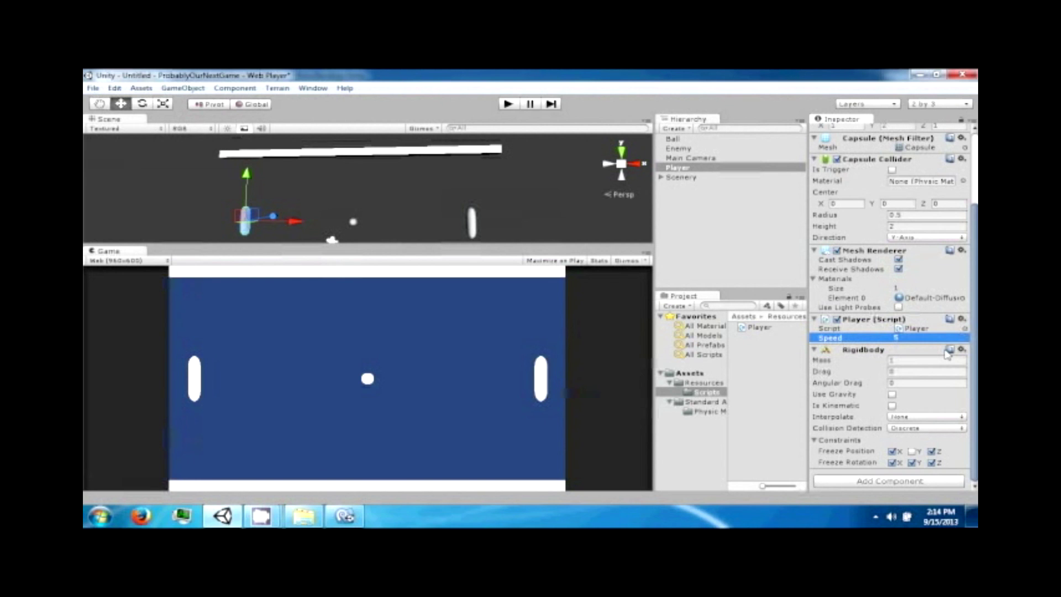
pyautogui.click(516, 110)
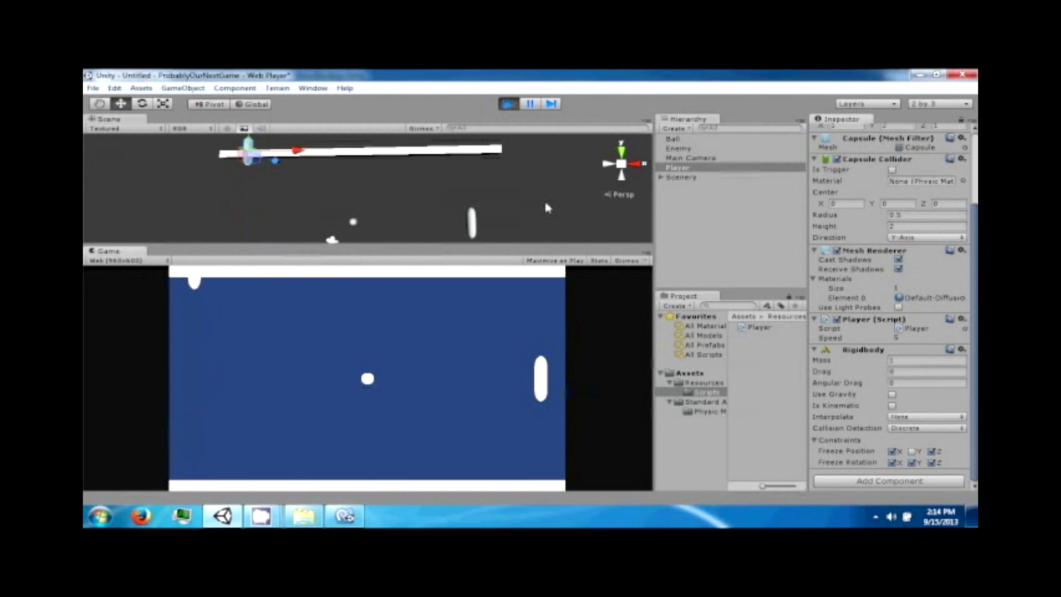
pyautogui.click(514, 105)
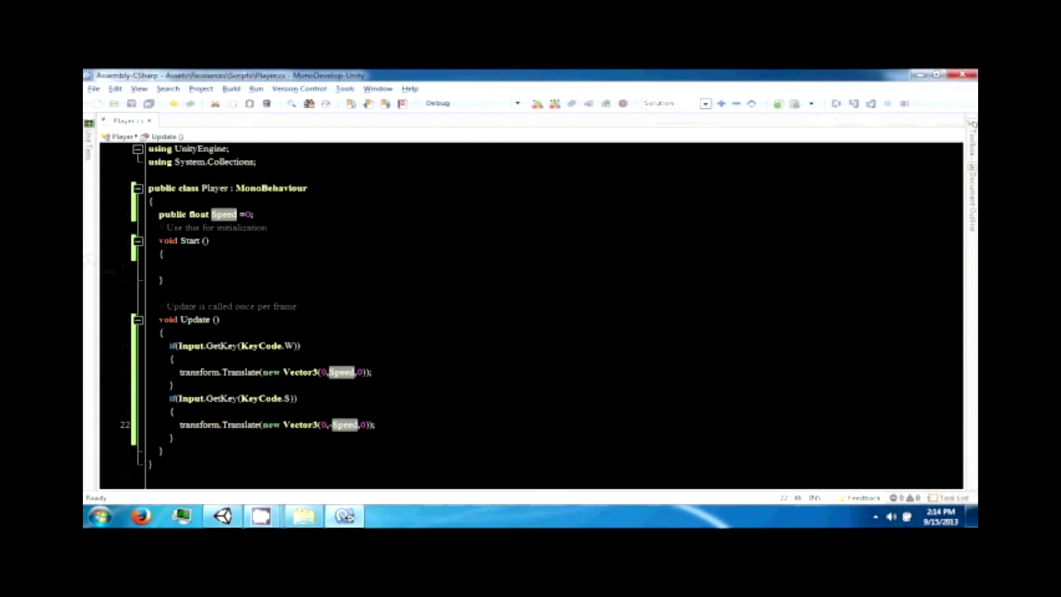
# Append * Time.deltaTime after Speed in the W line and after -Speed in the S line
pyautogui.click(356, 371)
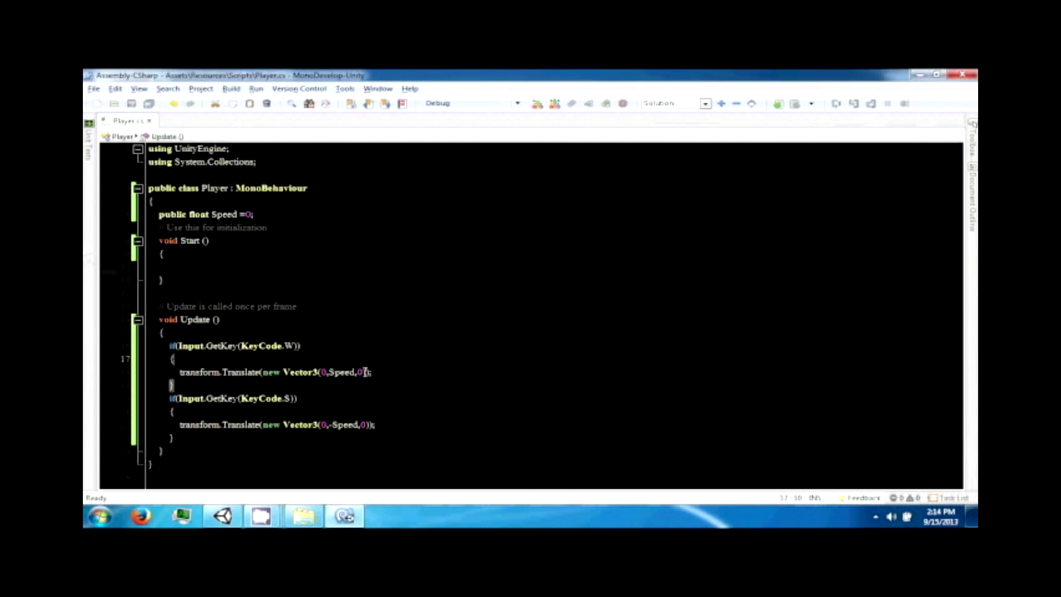
pyautogui.click(364, 372)
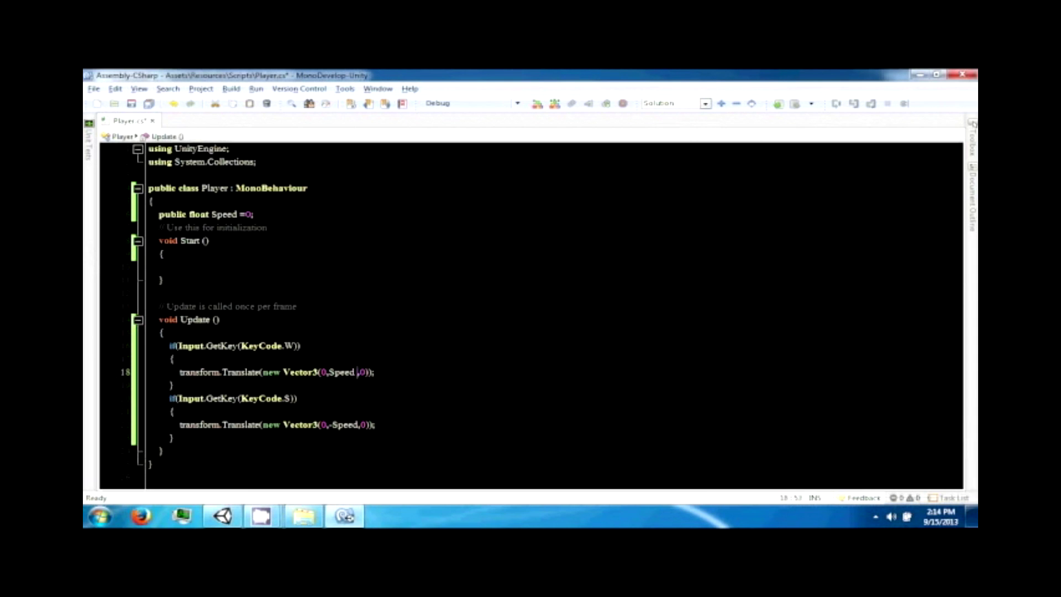
pyautogui.write('* Time.')
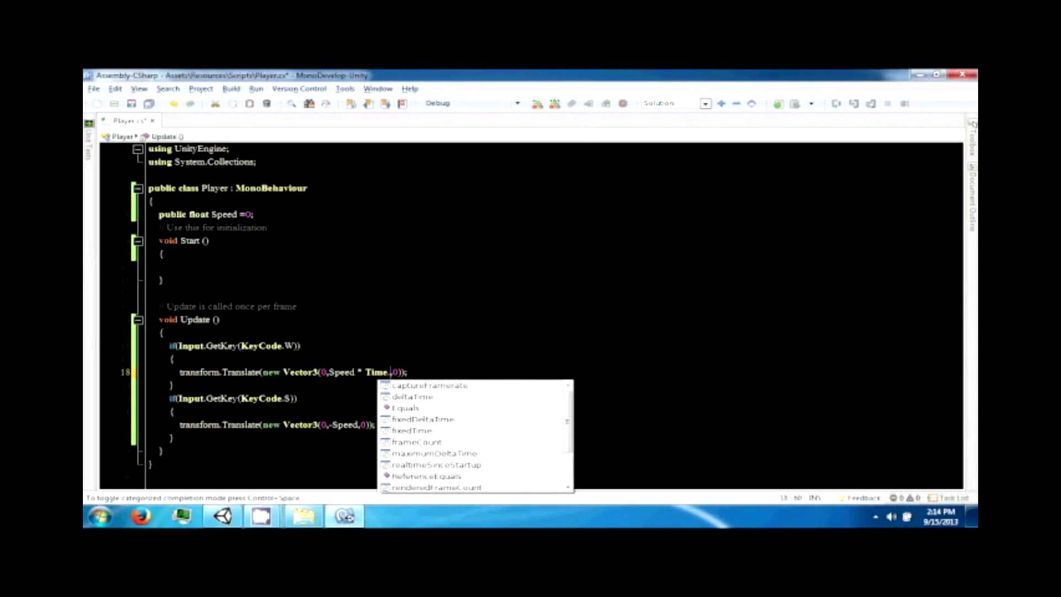
pyautogui.write('deltaTime')
pyautogui.press('Return')
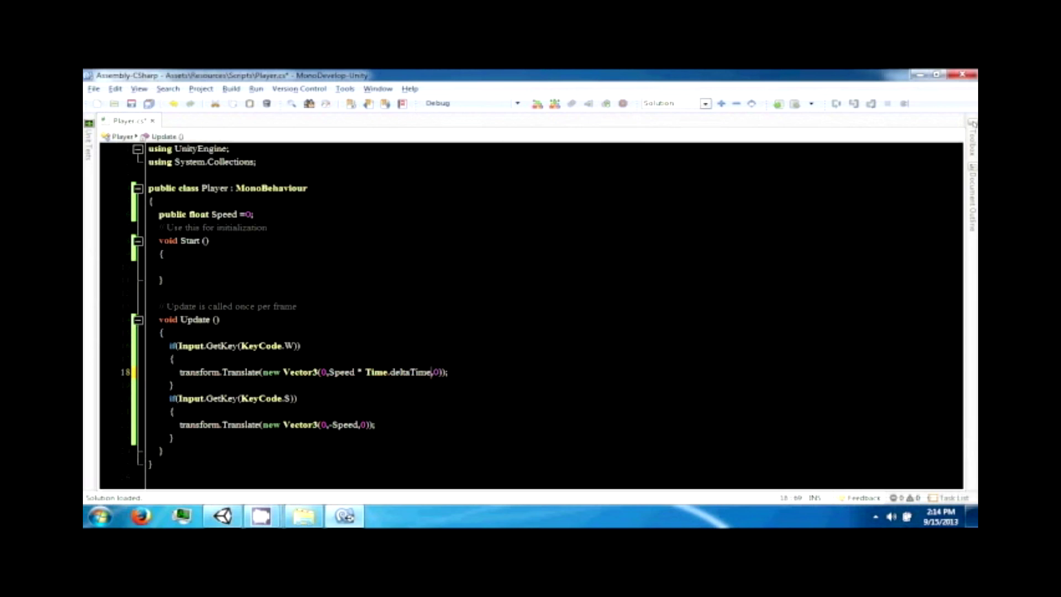
pyautogui.moveTo(359, 372); pyautogui.dragTo(431, 370)
pyautogui.hotkey('ctrl', 'c')
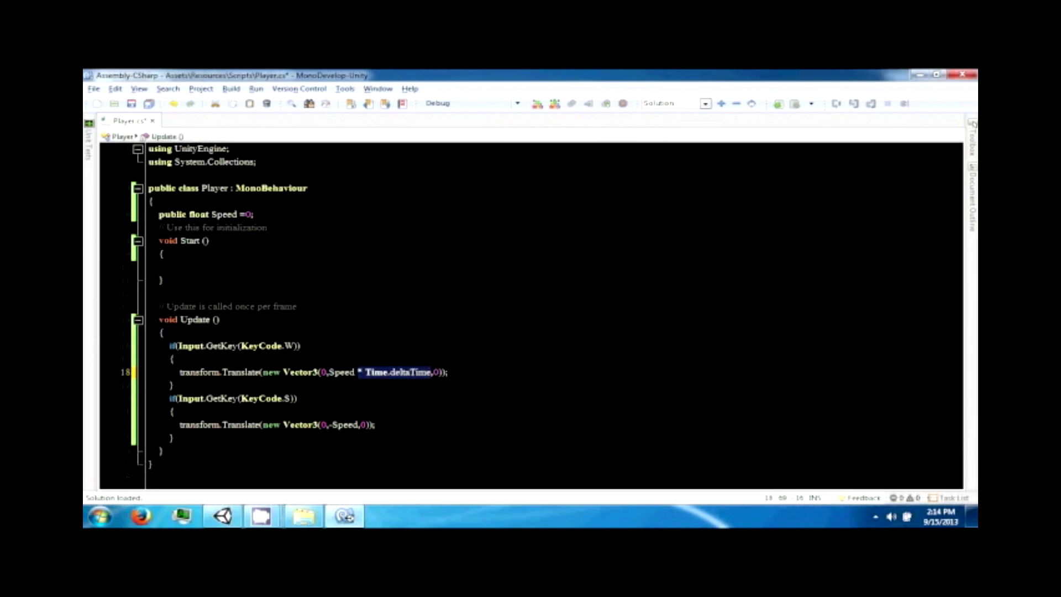
pyautogui.click(356, 425)
pyautogui.hotkey('ctrl', 'v')
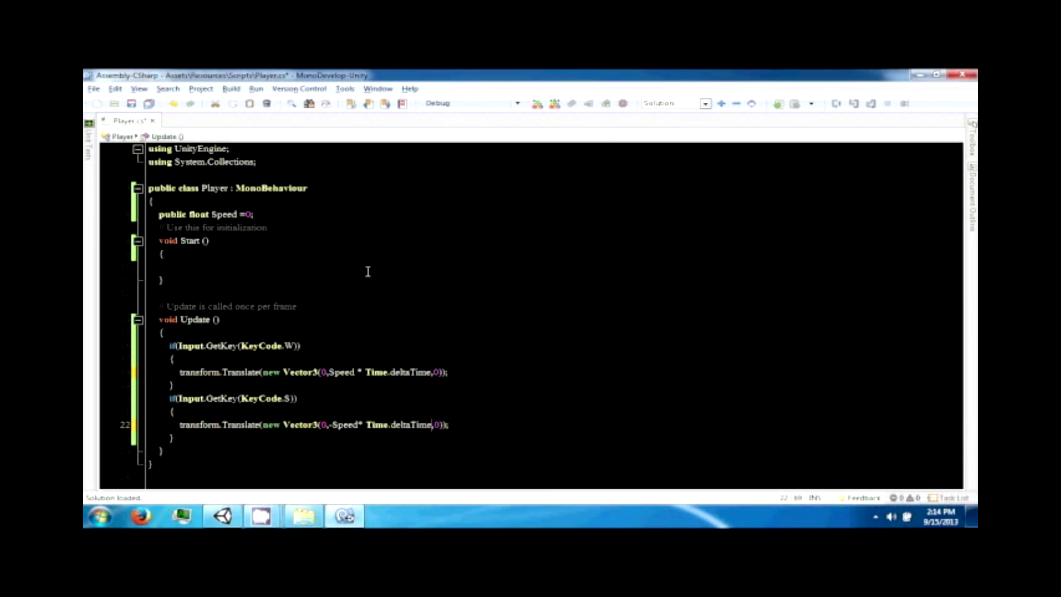
pyautogui.hotkey('alt', 'Tab')
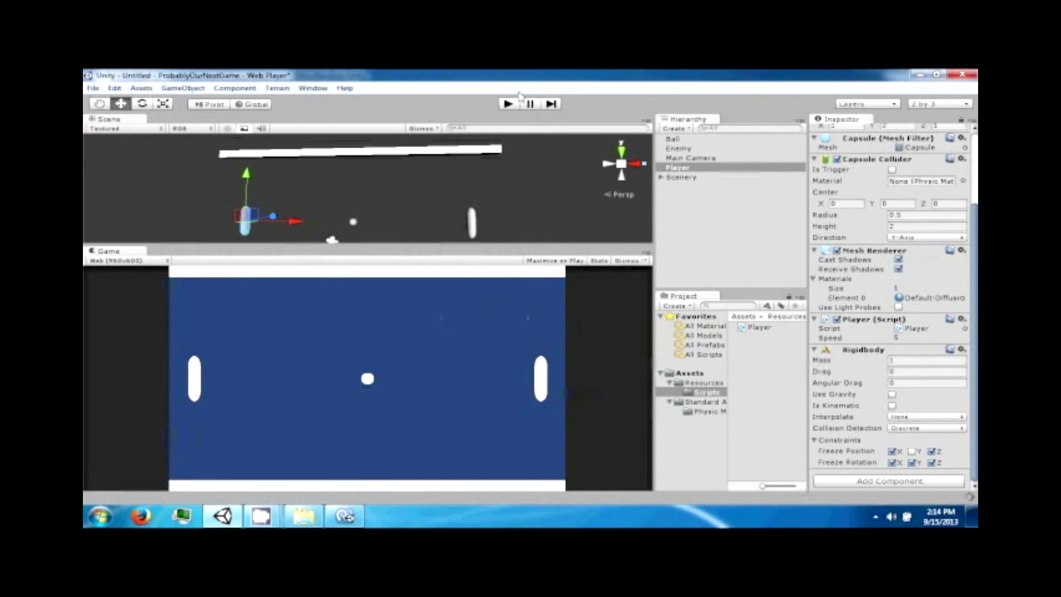
# Play the game and steer the left paddle between the bottom and top of the court
pyautogui.click(507, 104)
pyautogui.press('Up')
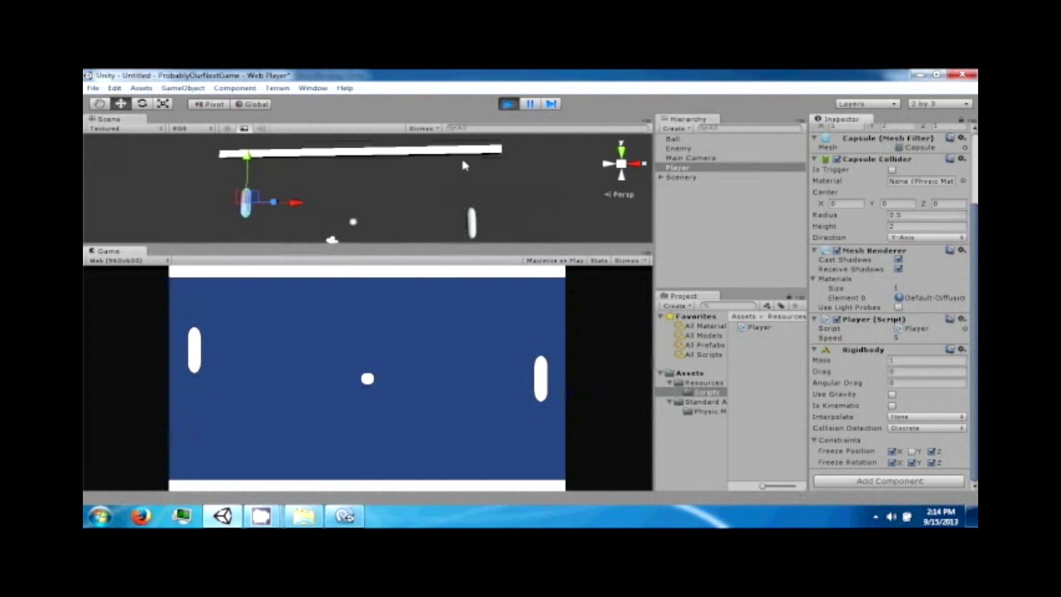
pyautogui.press('Down')
pyautogui.press('Up')
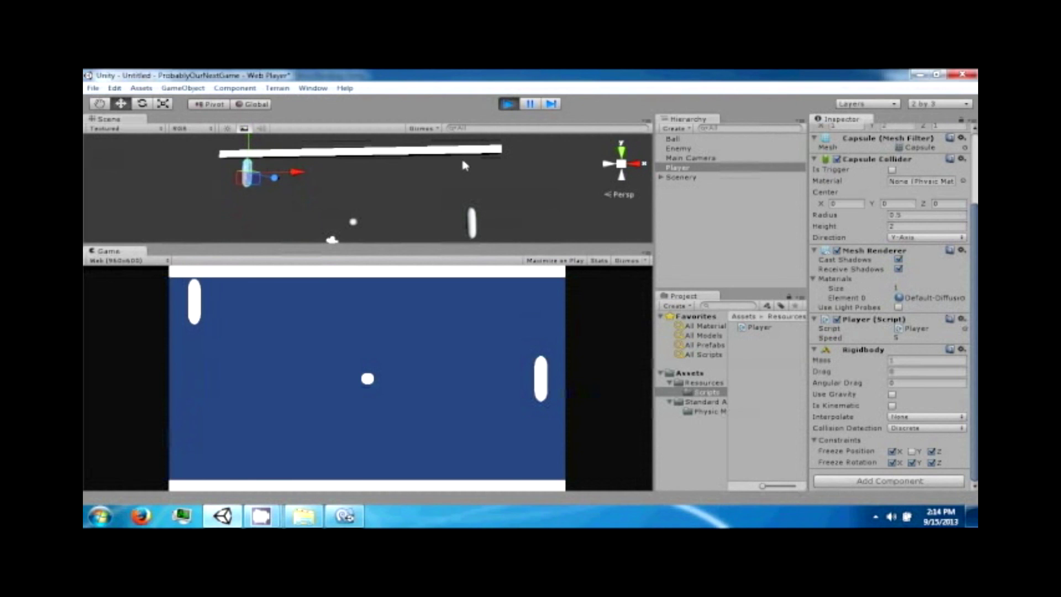
pyautogui.press('Down')
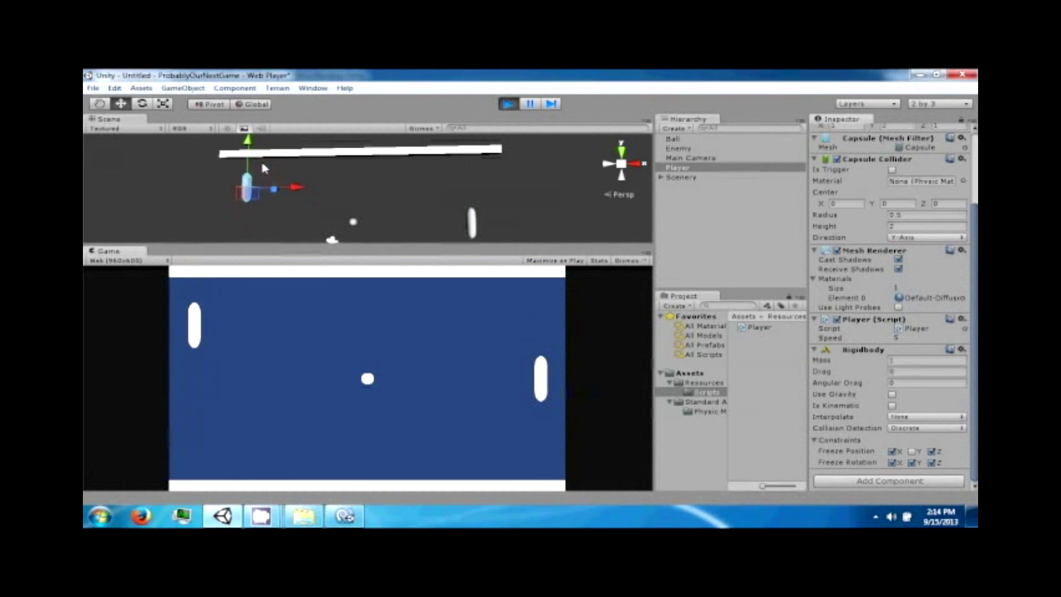
pyautogui.press('Down')
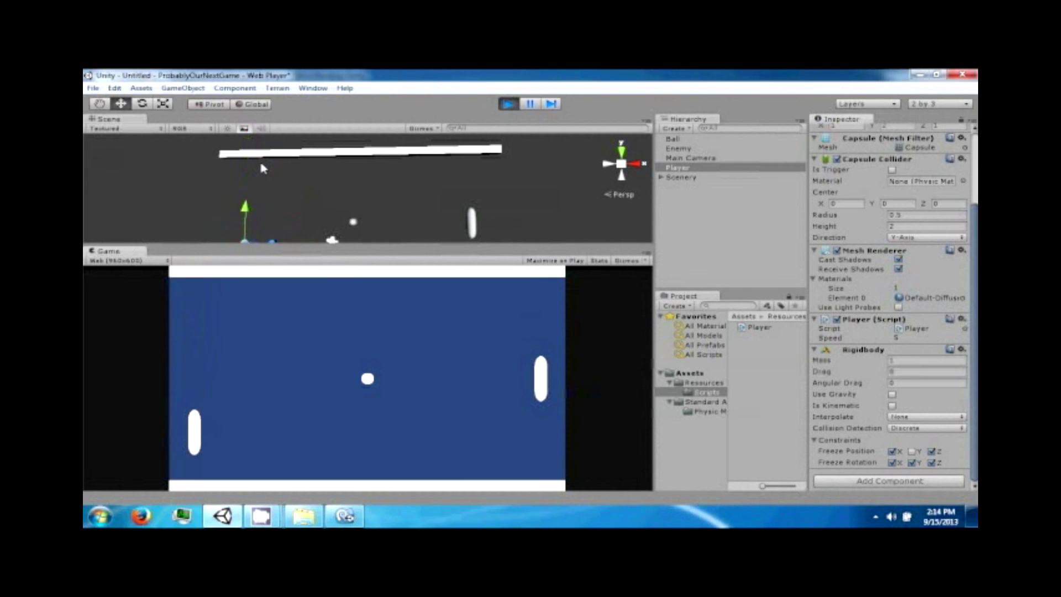
pyautogui.press('Up')
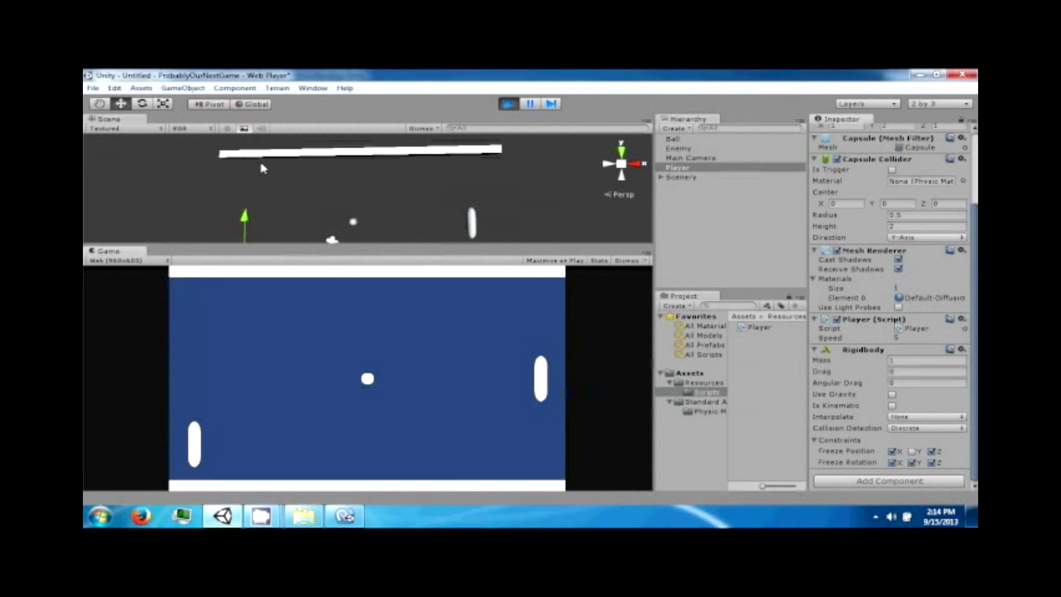
pyautogui.press('Up')
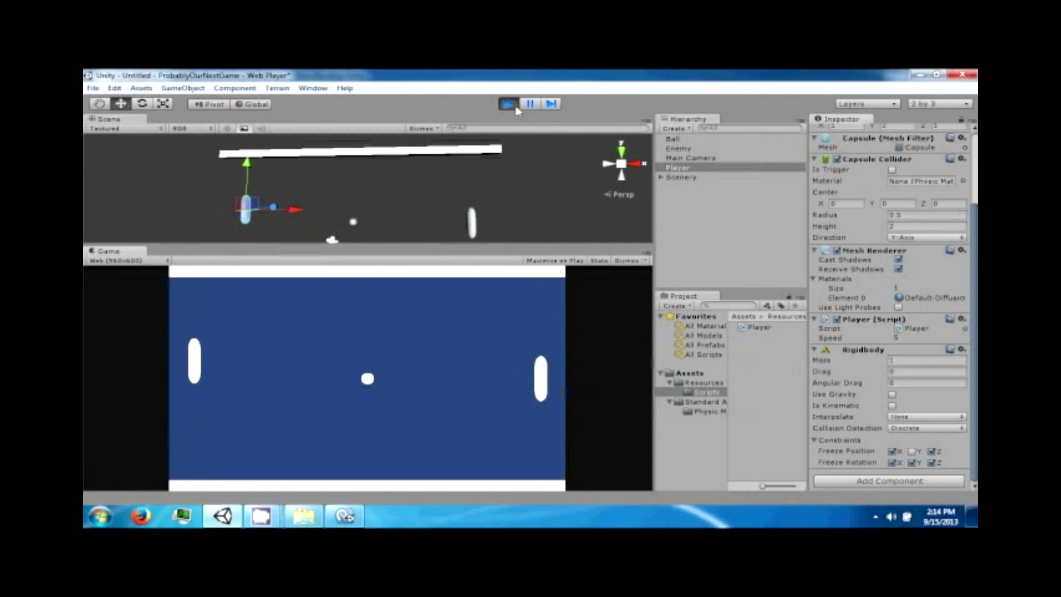
pyautogui.press('Down')
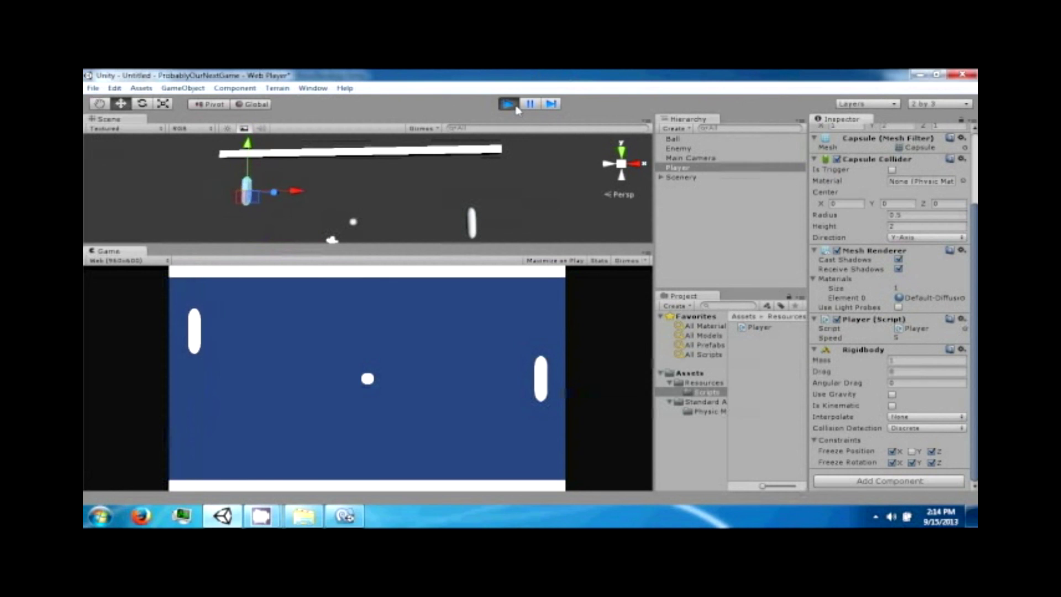